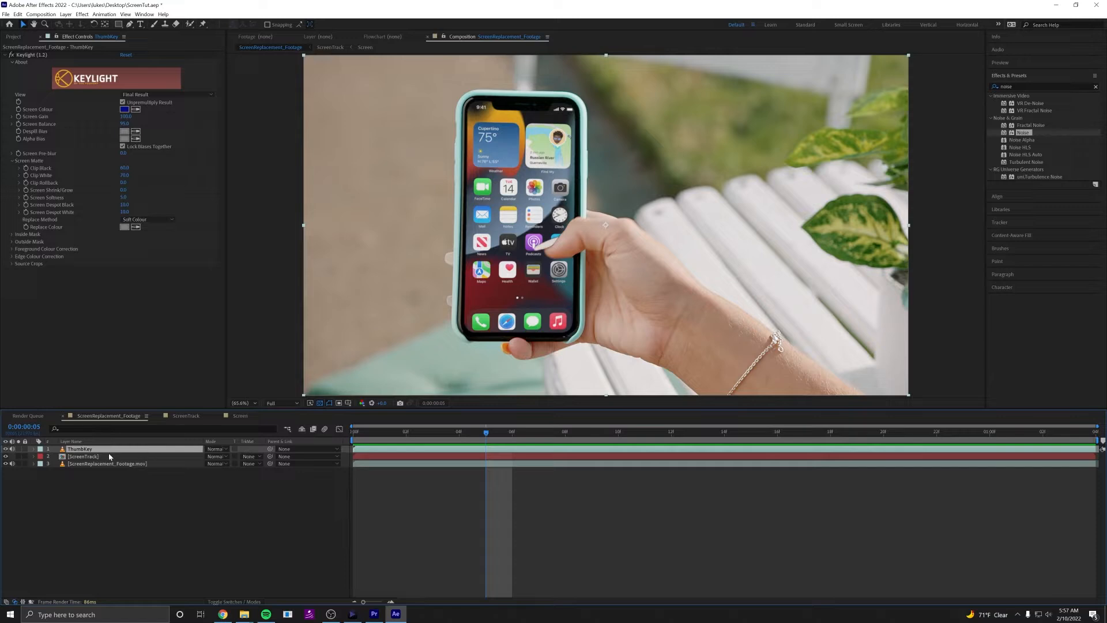
# Open the ScreenTrack composition and its nested Screen composition, then select the iPhoneHome.png layer at the first frame.
pyautogui.click(99, 457)
pyautogui.doubleClick(103, 458)
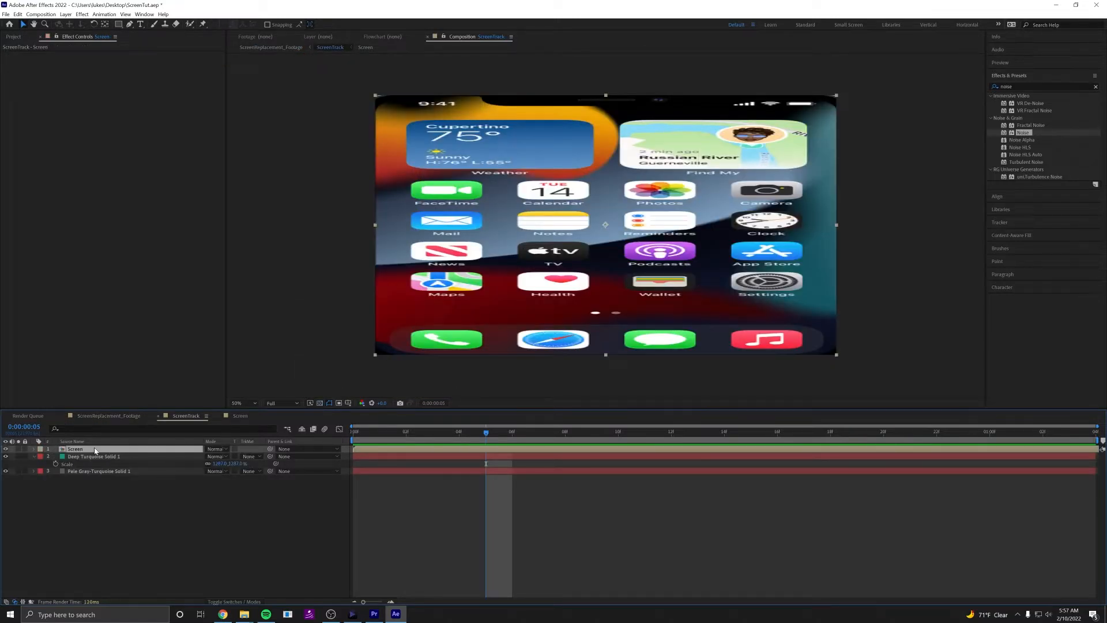
pyautogui.doubleClick(76, 450)
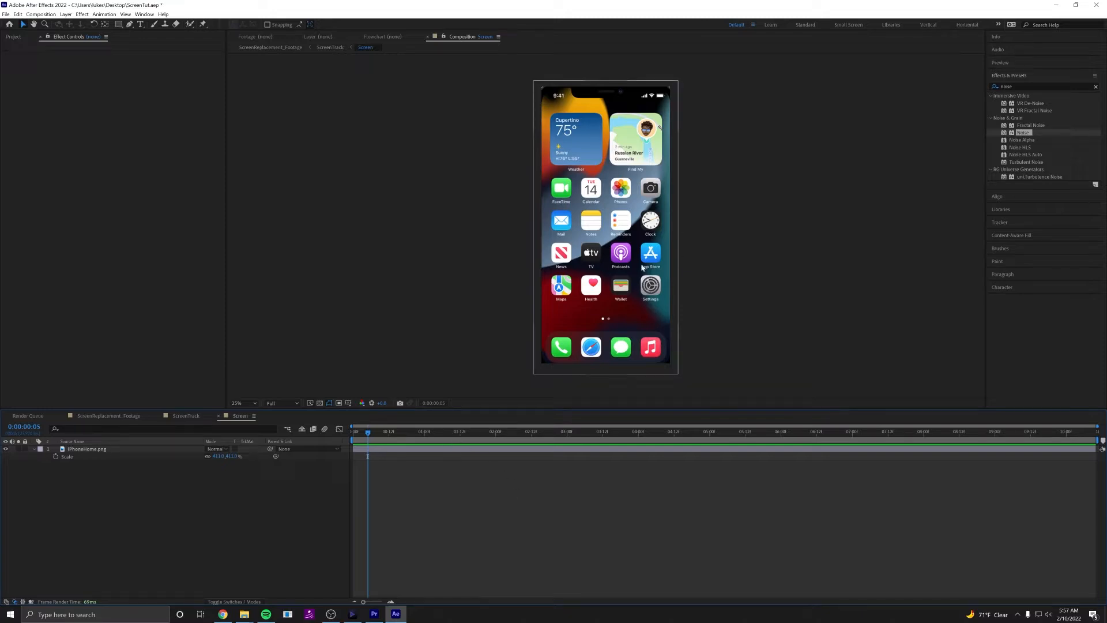
pyautogui.click(399, 453)
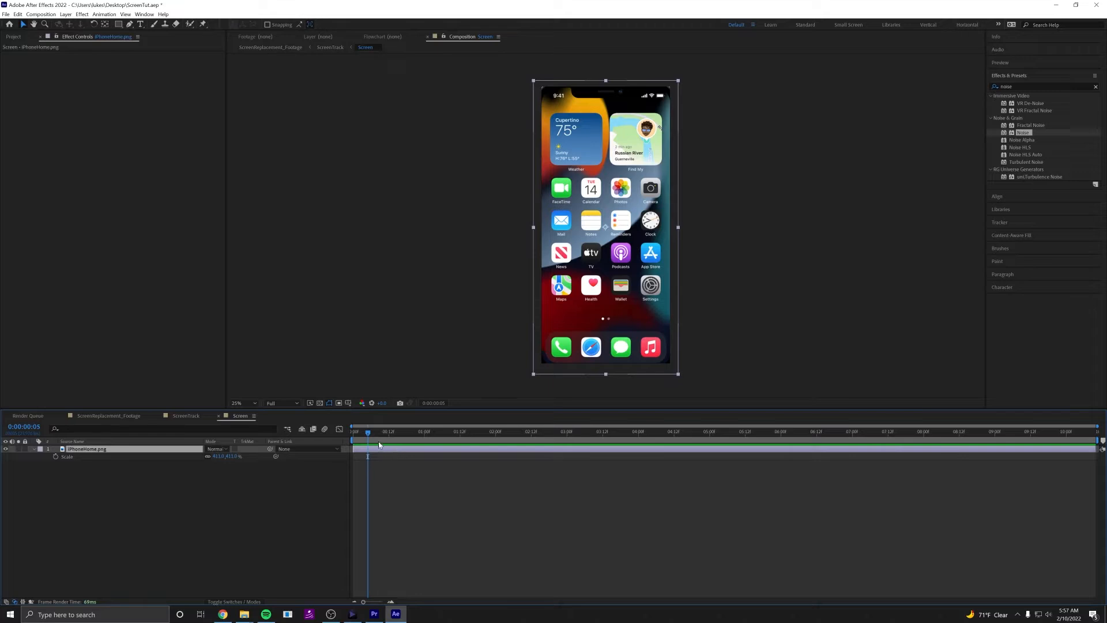
pyautogui.press('Home')
pyautogui.click(68, 457)
pyautogui.moveTo(220, 456); pyautogui.dragTo(249, 455)
pyautogui.hotkey('ctrl', 'z')
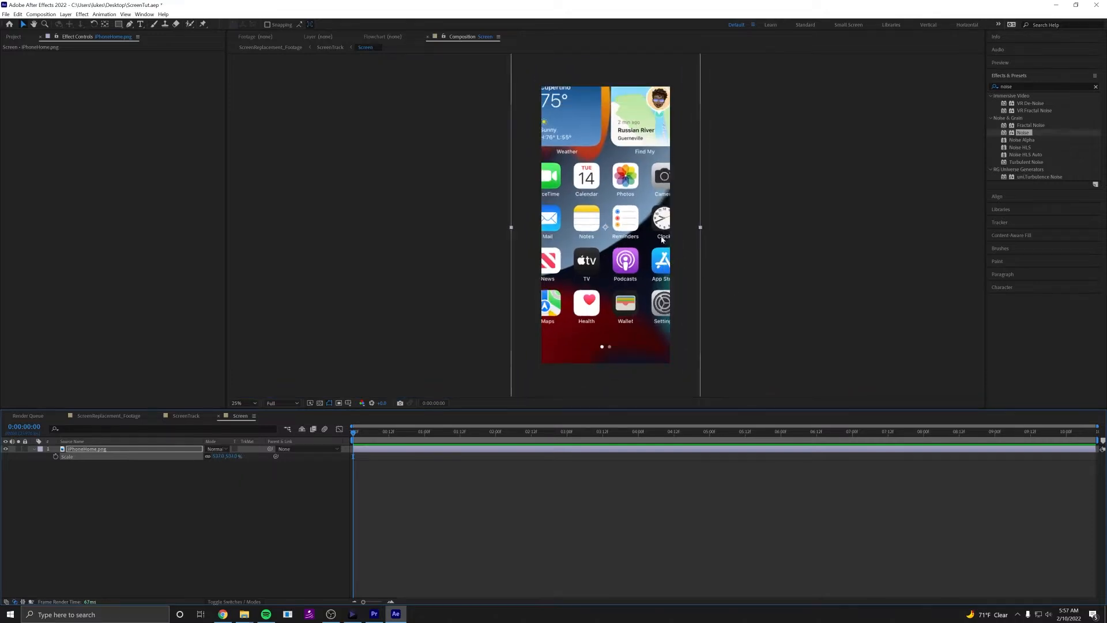
pyautogui.hotkey('ctrl', 'z')
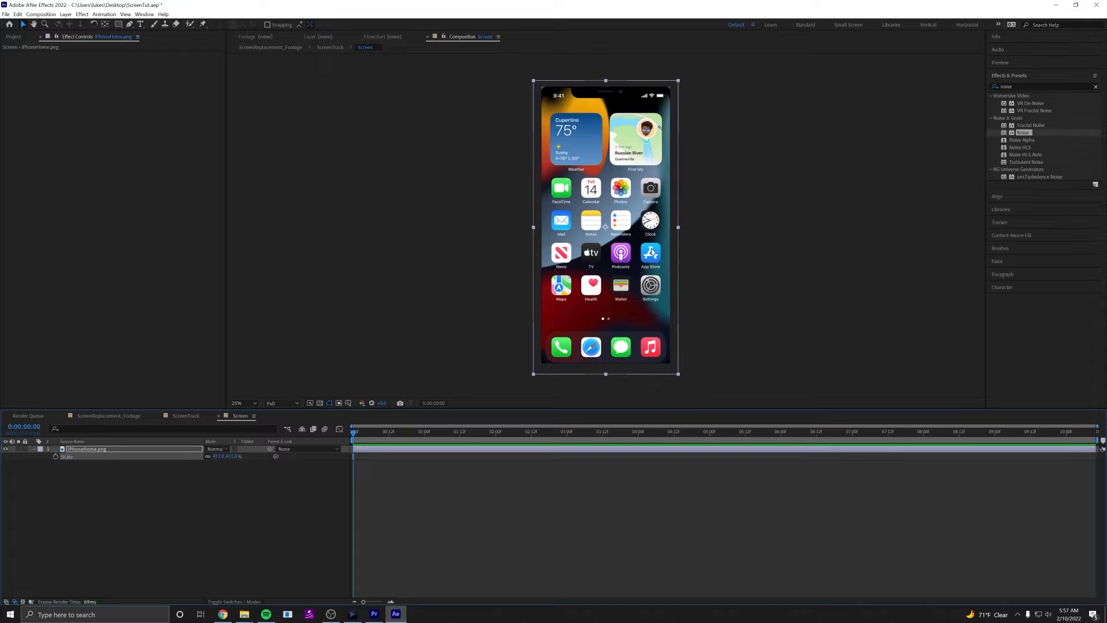
# Move the iPhoneHome.png layer's anchor point onto the App Store icon with the Pan Behind tool.
pyautogui.scroll(2, 637, 260)
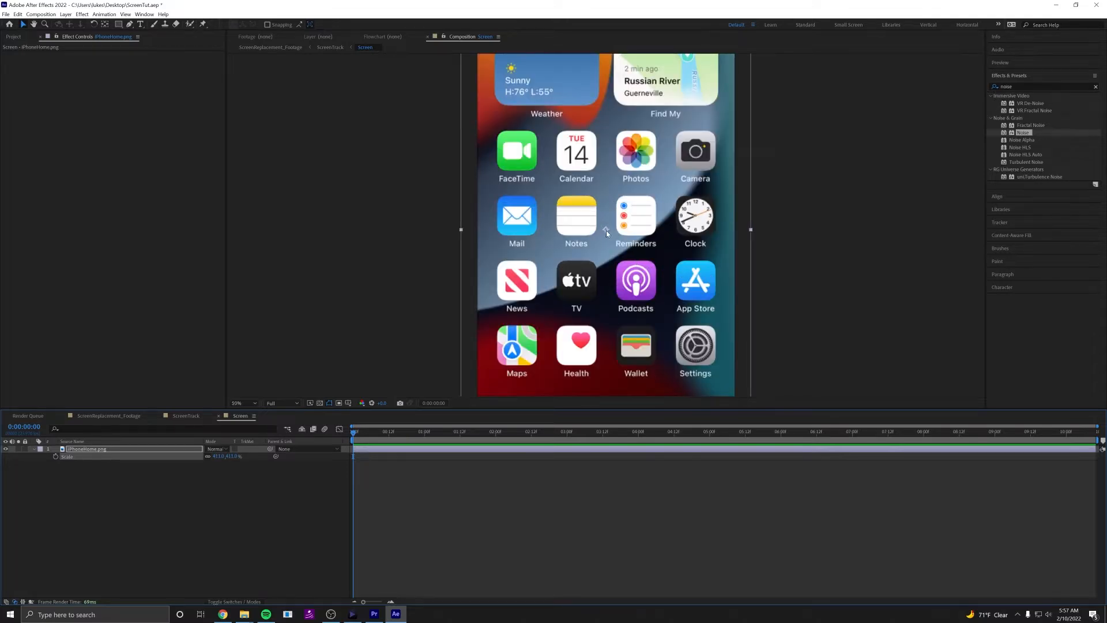
pyautogui.moveTo(607, 230); pyautogui.dragTo(551, 198)
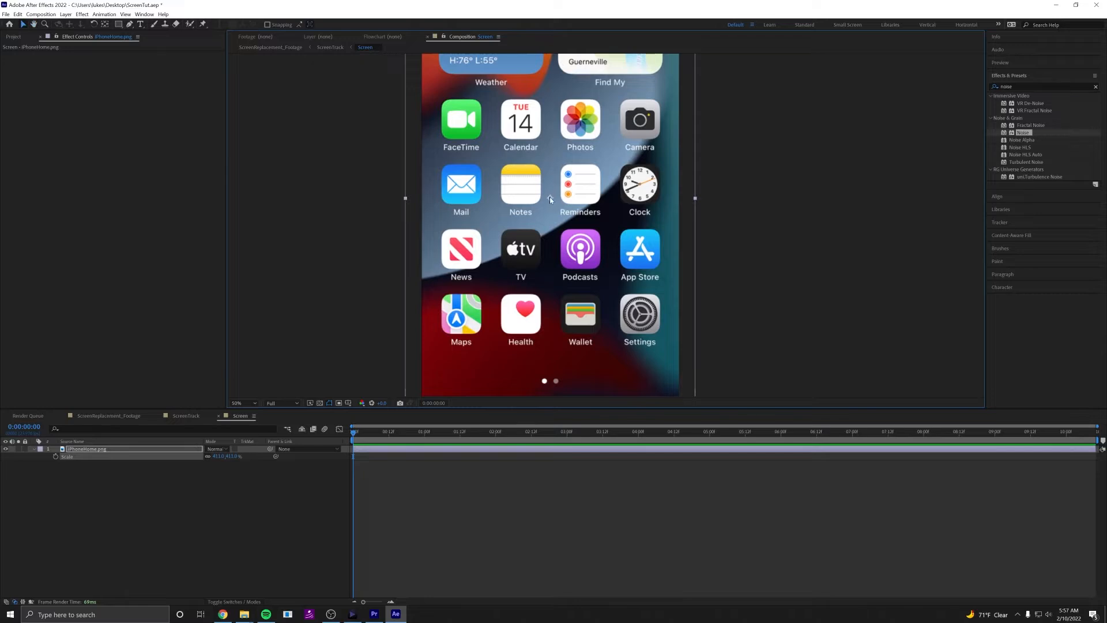
pyautogui.moveTo(552, 202)
pyautogui.mouseDown()
pyautogui.moveTo(565, 187)
pyautogui.moveTo(531, 182)
pyautogui.moveTo(524, 212)
pyautogui.moveTo(581, 203)
pyautogui.moveTo(563, 183)
pyautogui.moveTo(581, 203)
pyautogui.moveTo(568, 190)
pyautogui.mouseUp()
pyautogui.press('a')
pyautogui.press('y')
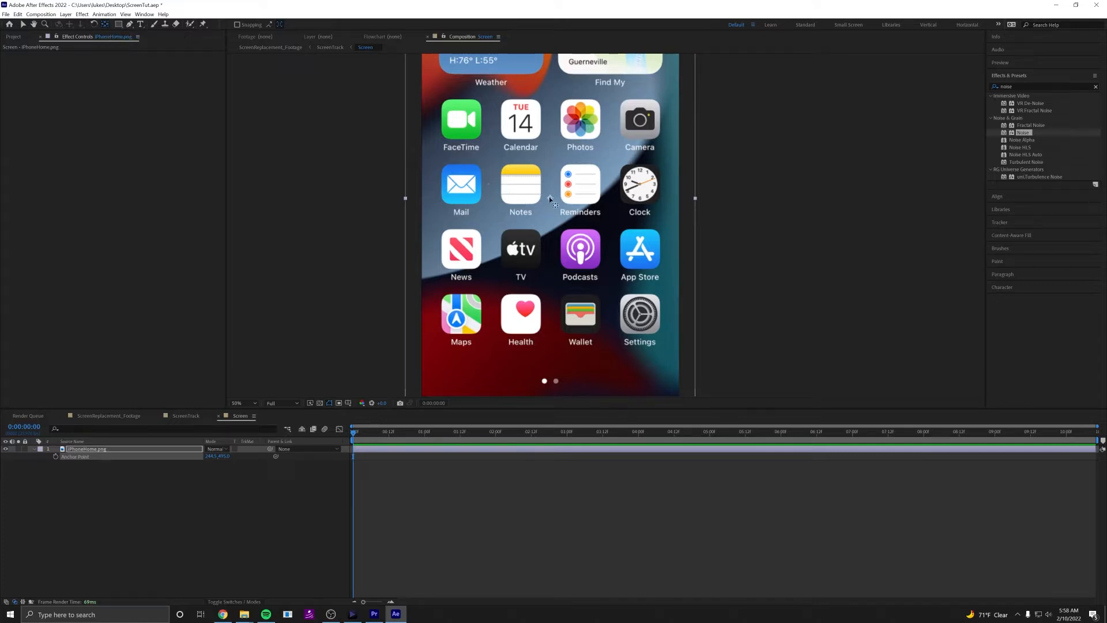
pyautogui.click(554, 205)
pyautogui.moveTo(552, 207)
pyautogui.mouseDown()
pyautogui.moveTo(641, 253)
pyautogui.moveTo(597, 255)
pyautogui.moveTo(643, 266)
pyautogui.mouseUp()
# Try out scaling around the new anchor point, undo it, and add a Scale keyframe at the first frame.
pyautogui.press('s')
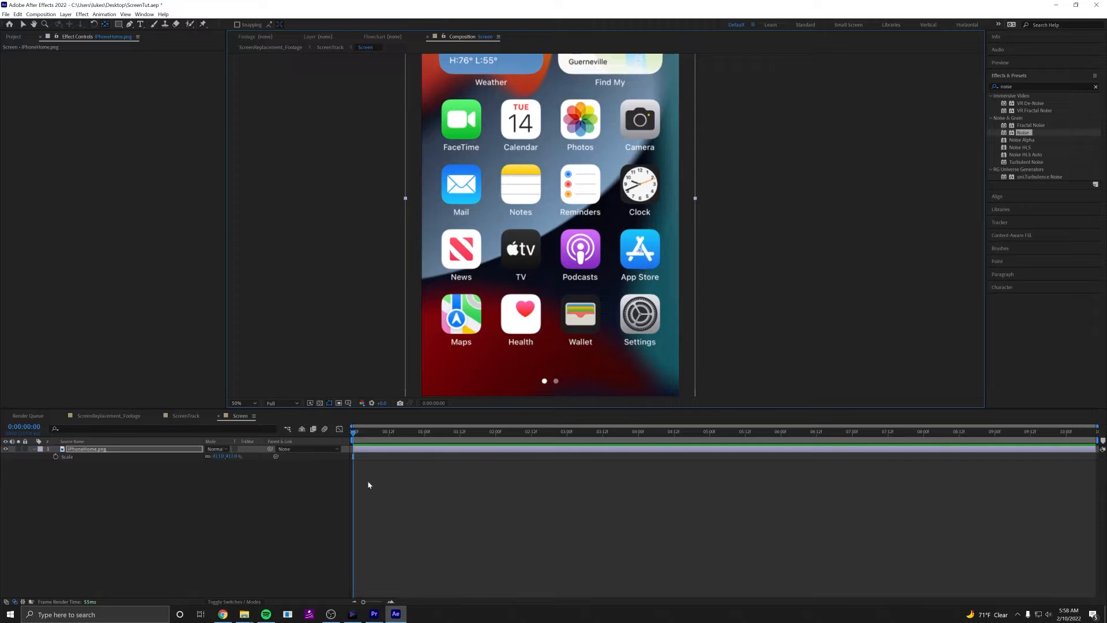
pyautogui.moveTo(215, 457); pyautogui.dragTo(437, 463)
pyautogui.hotkey('ctrl', 'z')
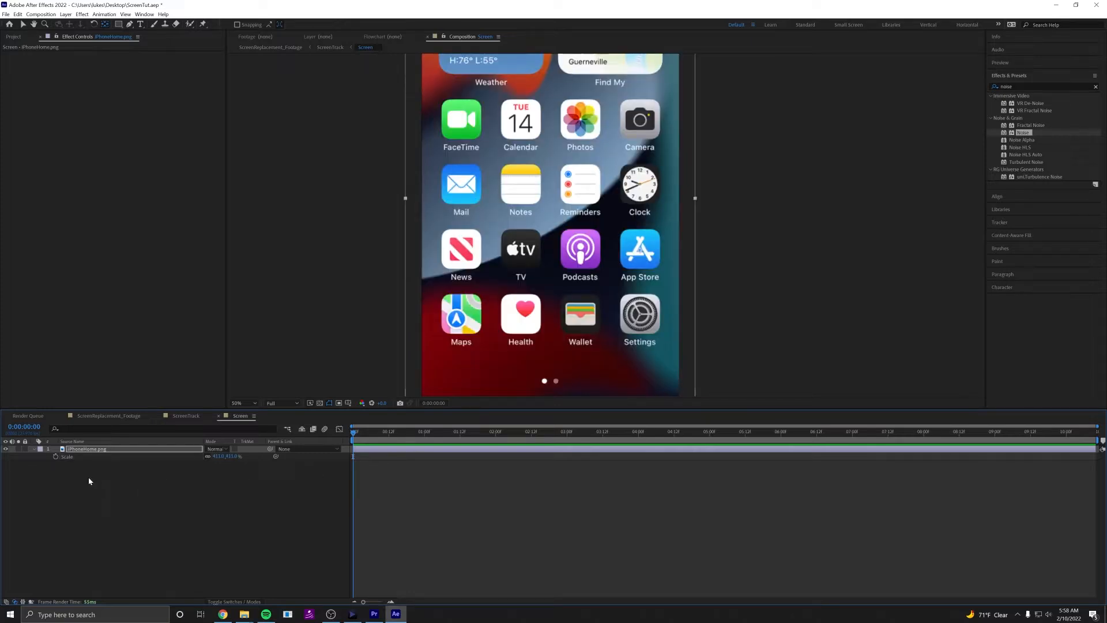
pyautogui.click(55, 457)
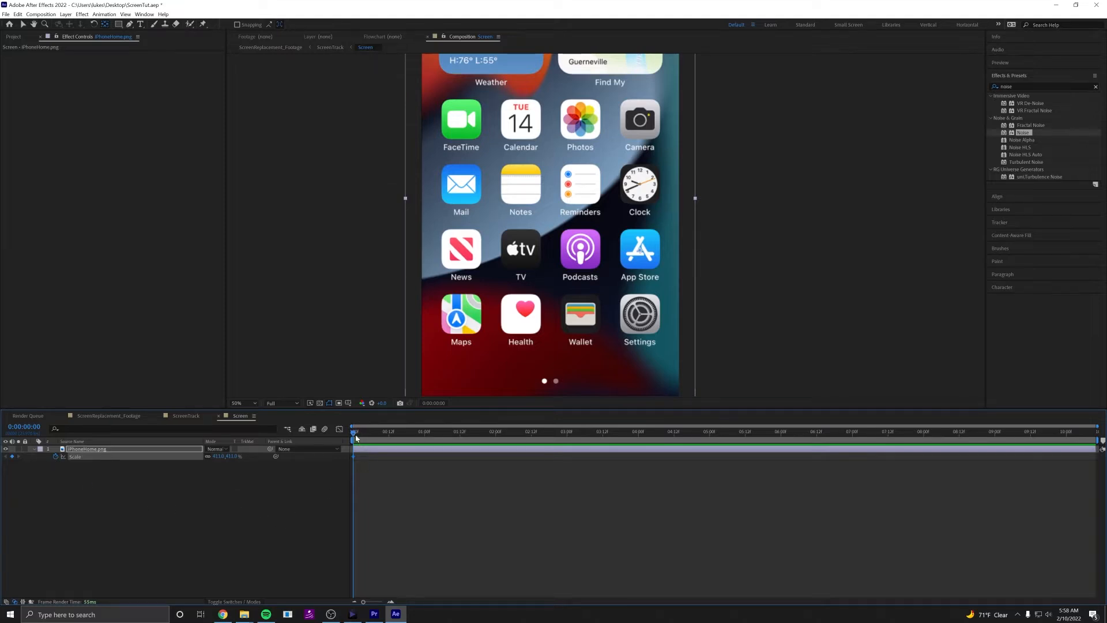
# At 0:00:00:23, enlarge the iPhoneHome.png layer's Scale to about 3814% so it zooms into the App Store icon.
pyautogui.moveTo(355, 438); pyautogui.dragTo(421, 439)
pyautogui.moveTo(214, 459); pyautogui.dragTo(645, 304)
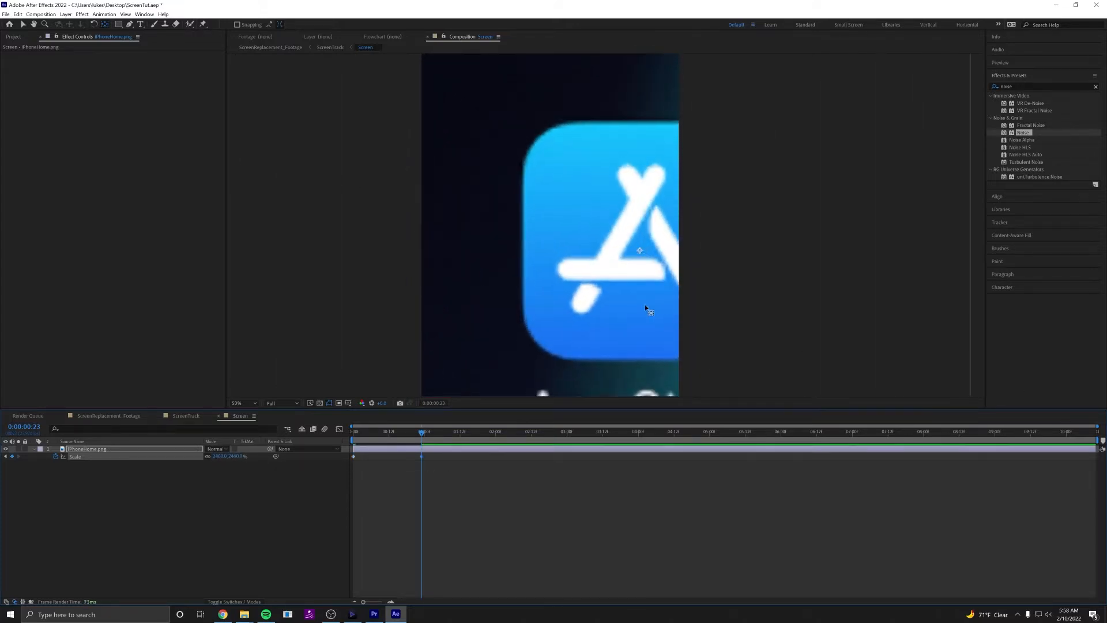
pyautogui.press(',')
pyautogui.moveTo(222, 459); pyautogui.dragTo(812, 461)
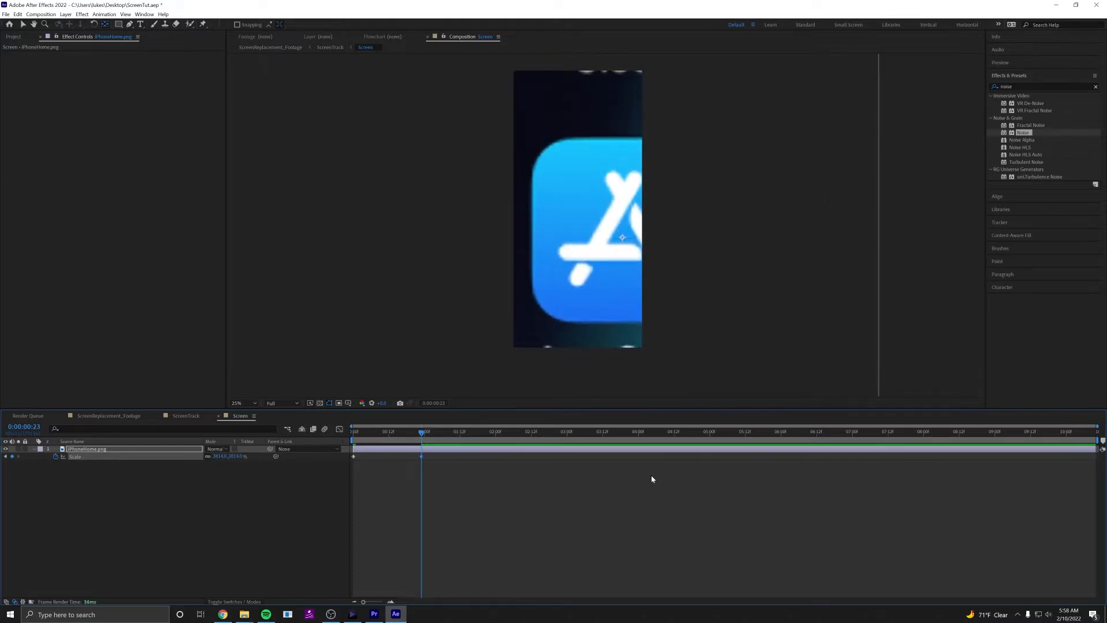
# Play the zoom animation from the first frame to check its motion.
pyautogui.moveTo(427, 436); pyautogui.dragTo(313, 441)
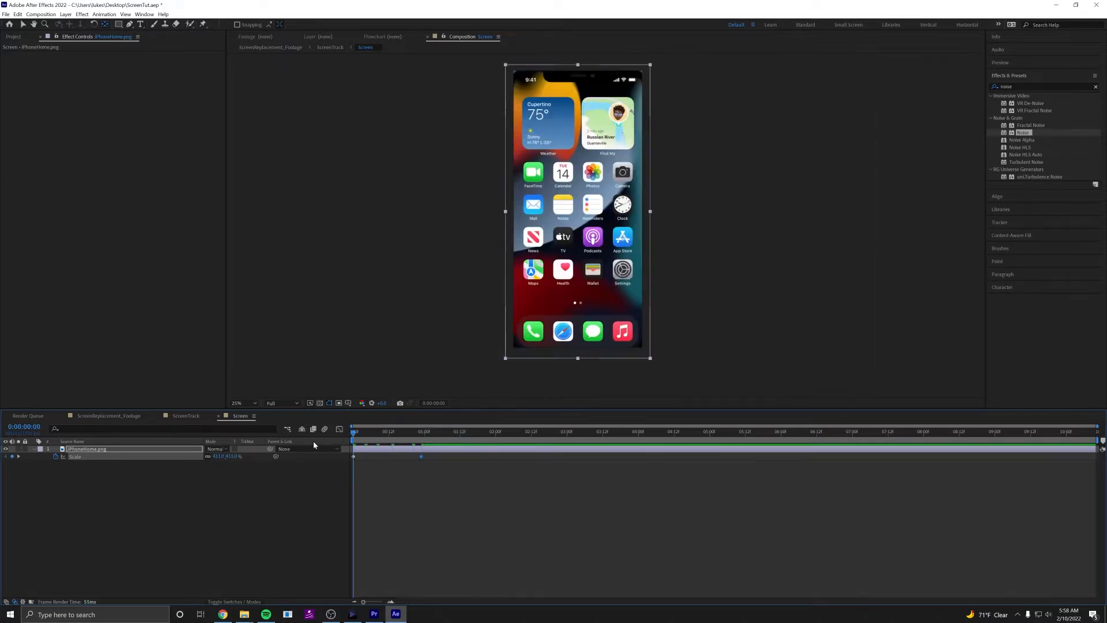
pyautogui.press('space')
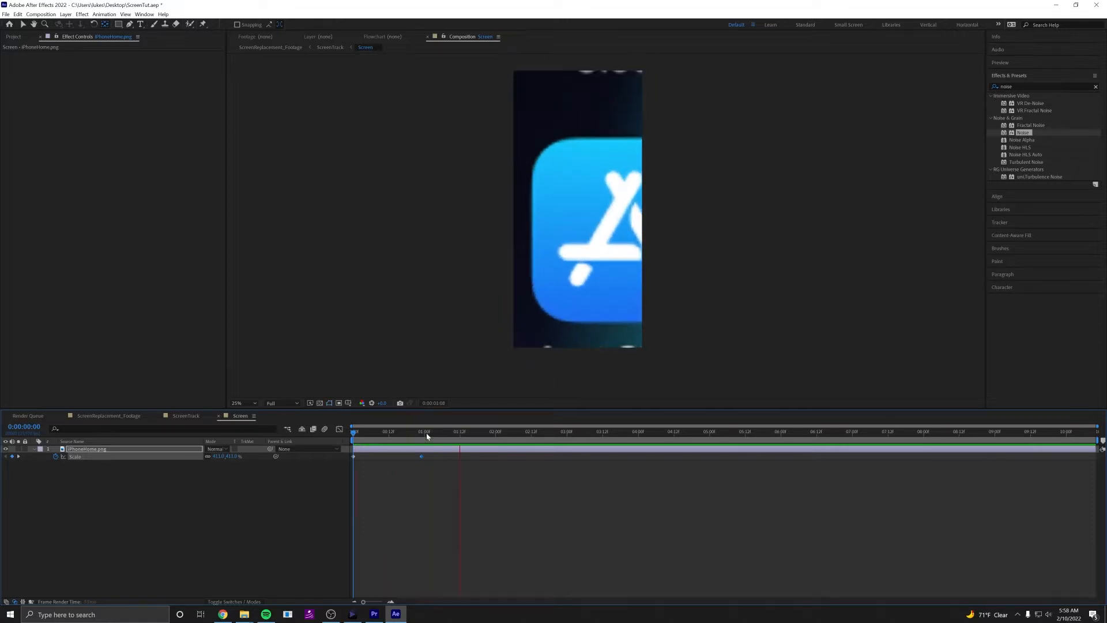
pyautogui.moveTo(427, 433); pyautogui.dragTo(336, 432)
pyautogui.press('space')
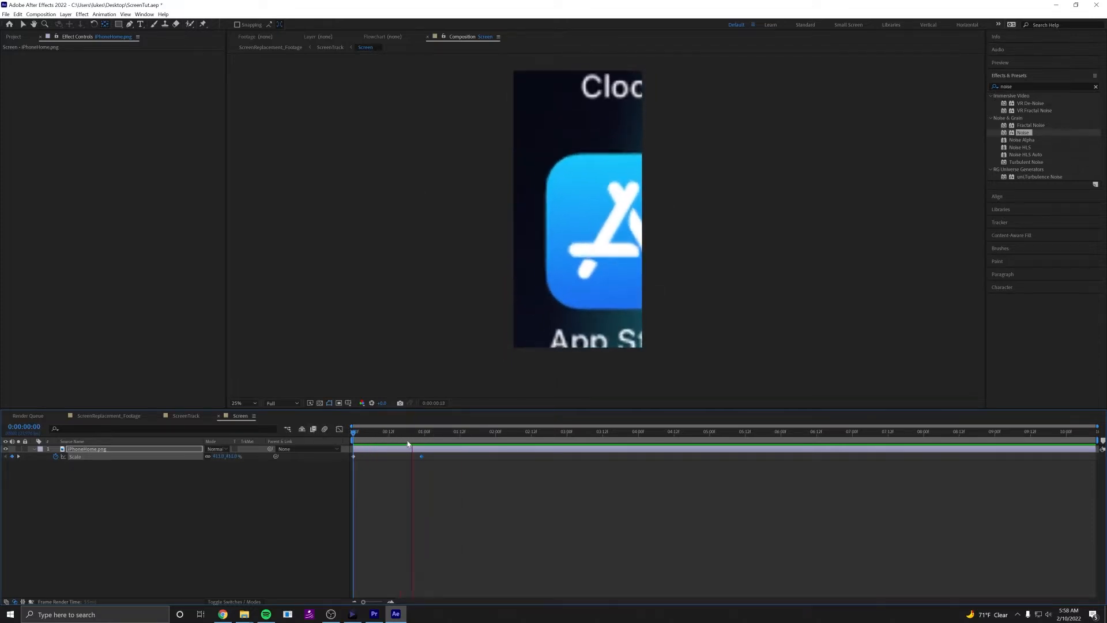
# Apply Easy Ease Out to the Scale keyframe at the first frame.
pyautogui.moveTo(434, 441); pyautogui.dragTo(353, 486)
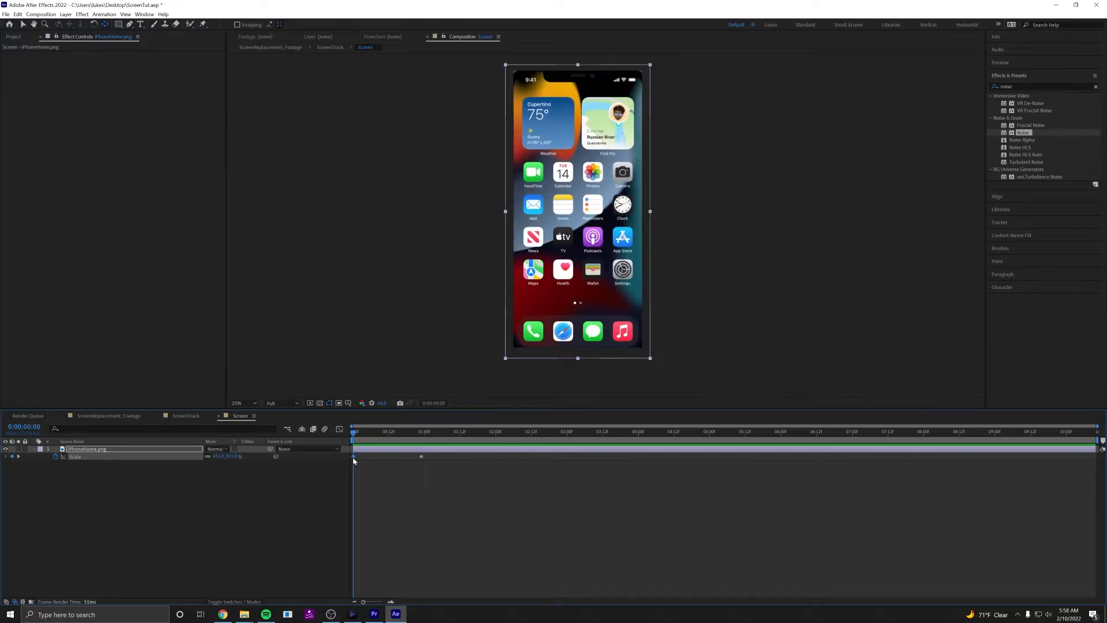
pyautogui.rightClick(354, 460)
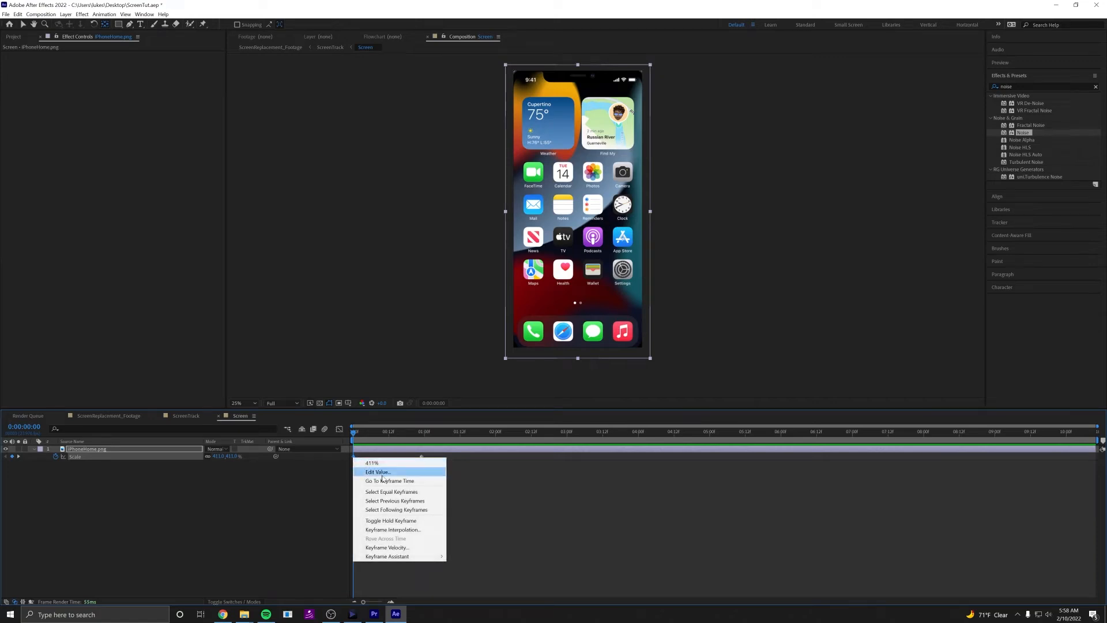
pyautogui.moveTo(425, 559)
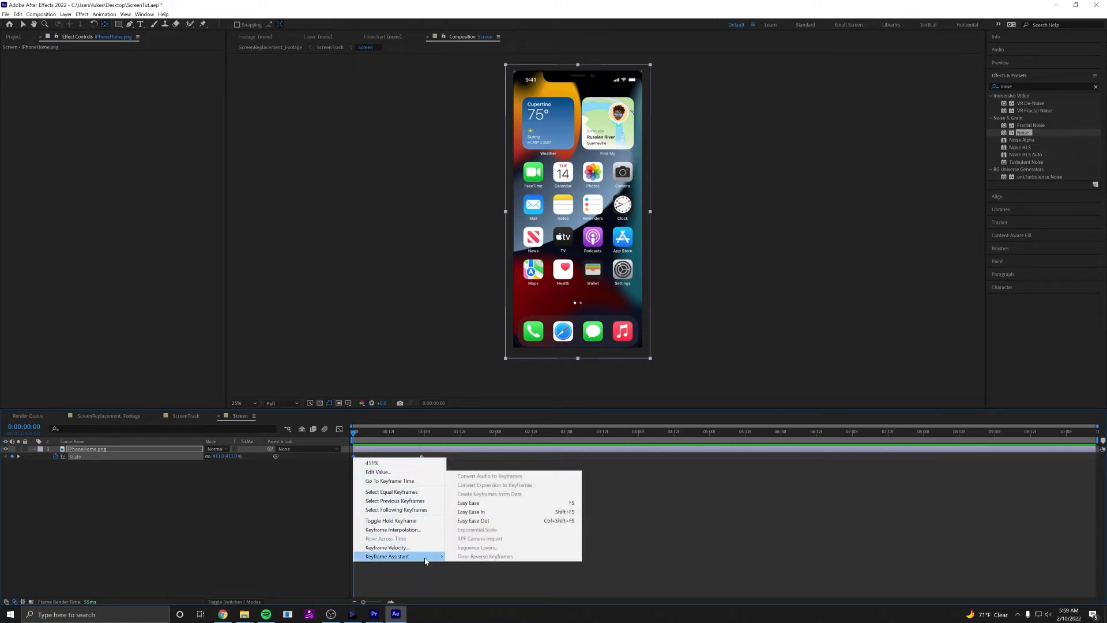
pyautogui.click(486, 521)
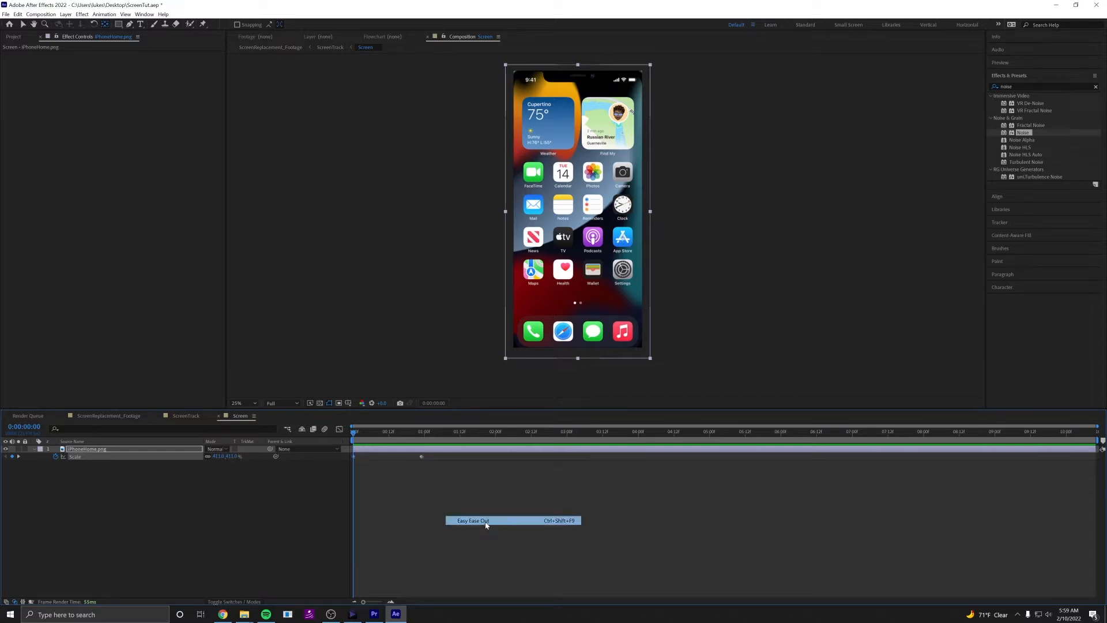
# Play back the eased zoom several times from the beginning and return to the first frame.
pyautogui.moveTo(356, 436)
pyautogui.mouseDown()
pyautogui.moveTo(407, 437)
pyautogui.moveTo(349, 438)
pyautogui.mouseUp()
pyautogui.press('space')
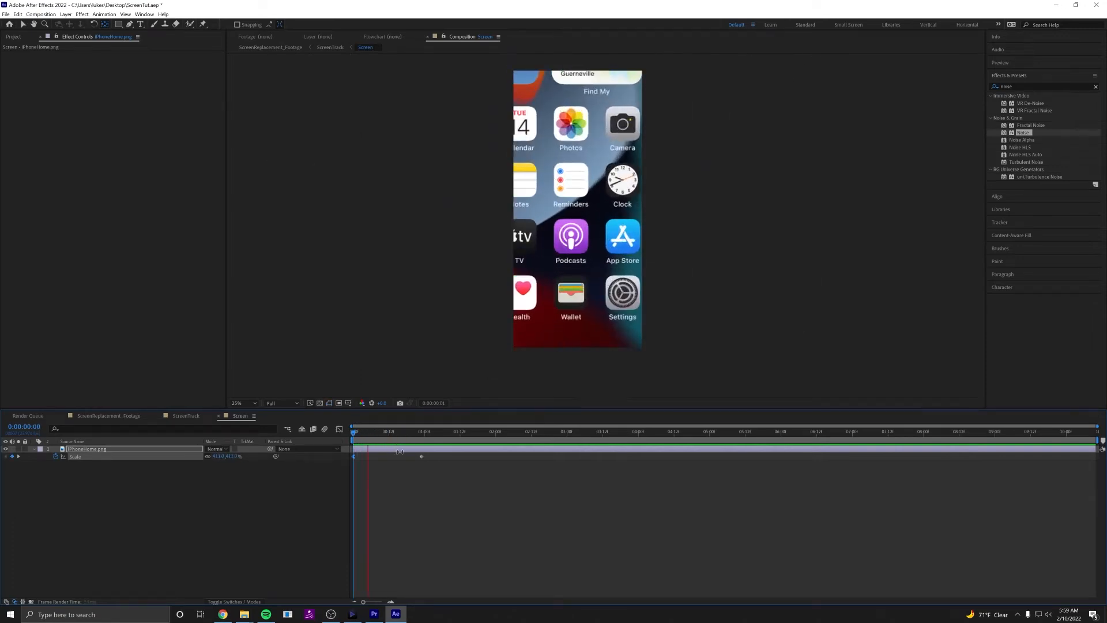
pyautogui.press('space')
pyautogui.press('space')
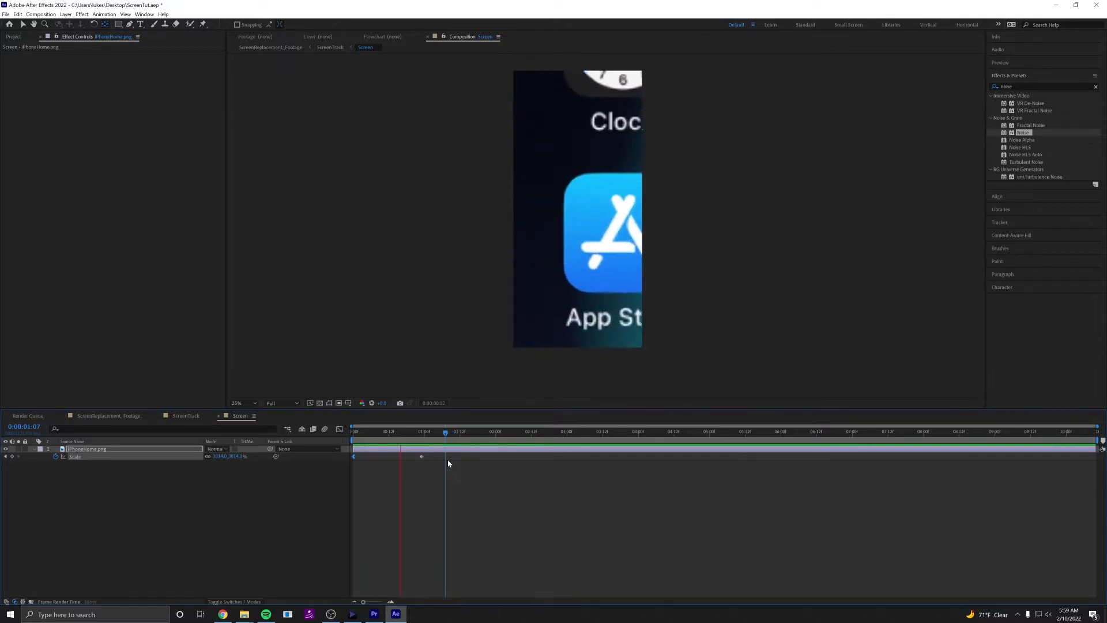
pyautogui.moveTo(427, 437); pyautogui.dragTo(398, 438)
pyautogui.press('space')
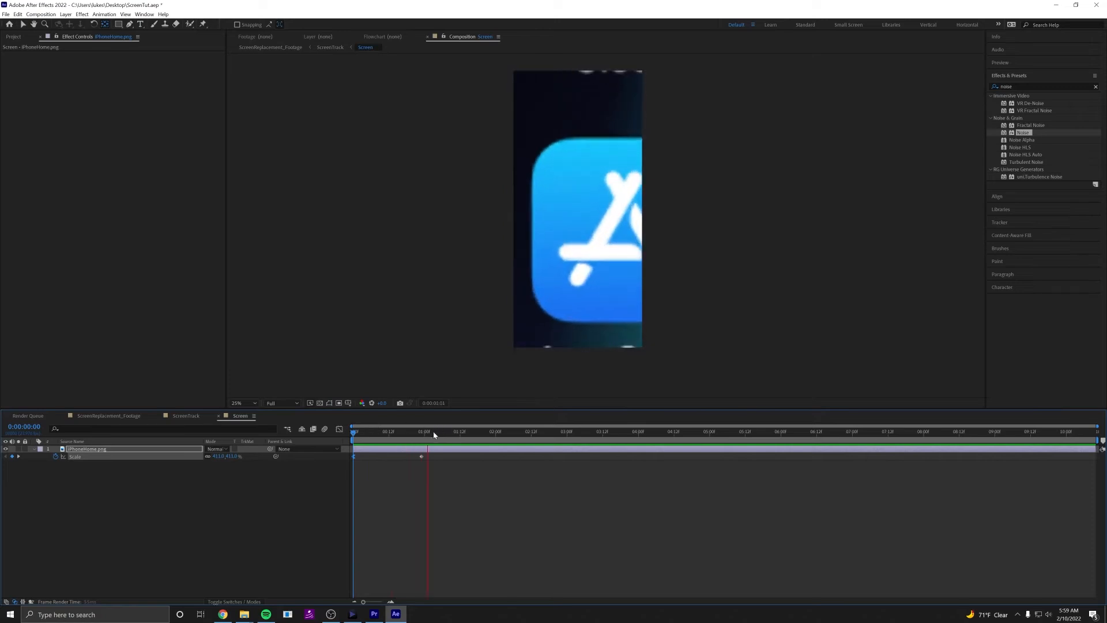
pyautogui.moveTo(446, 436); pyautogui.dragTo(348, 473)
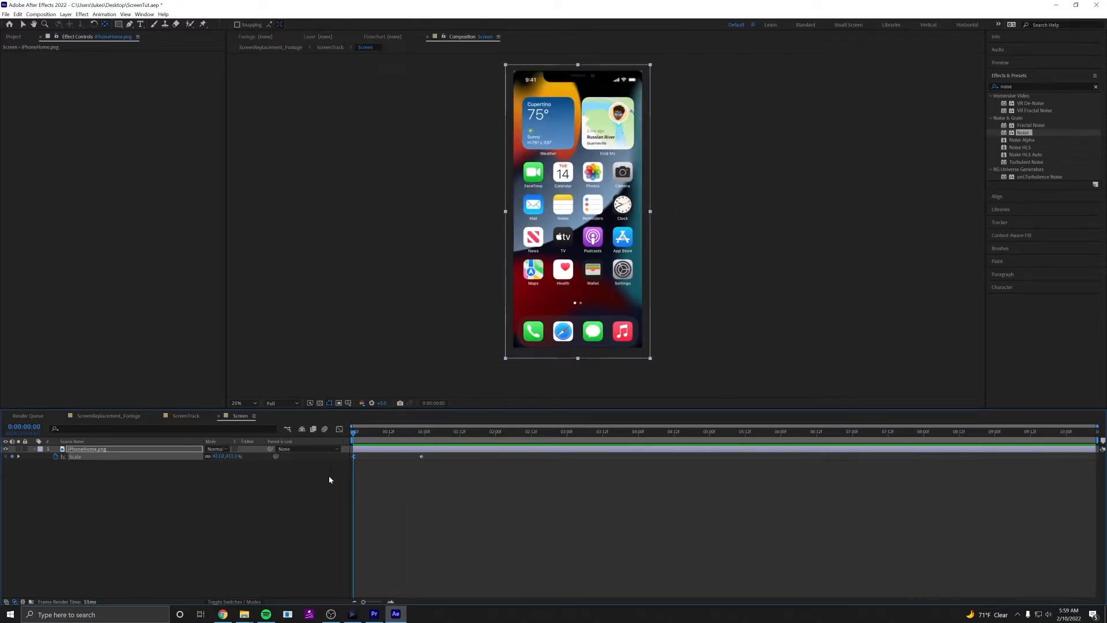
# Expand all Transform properties of the iPhoneHome.png layer.
pyautogui.press('t')
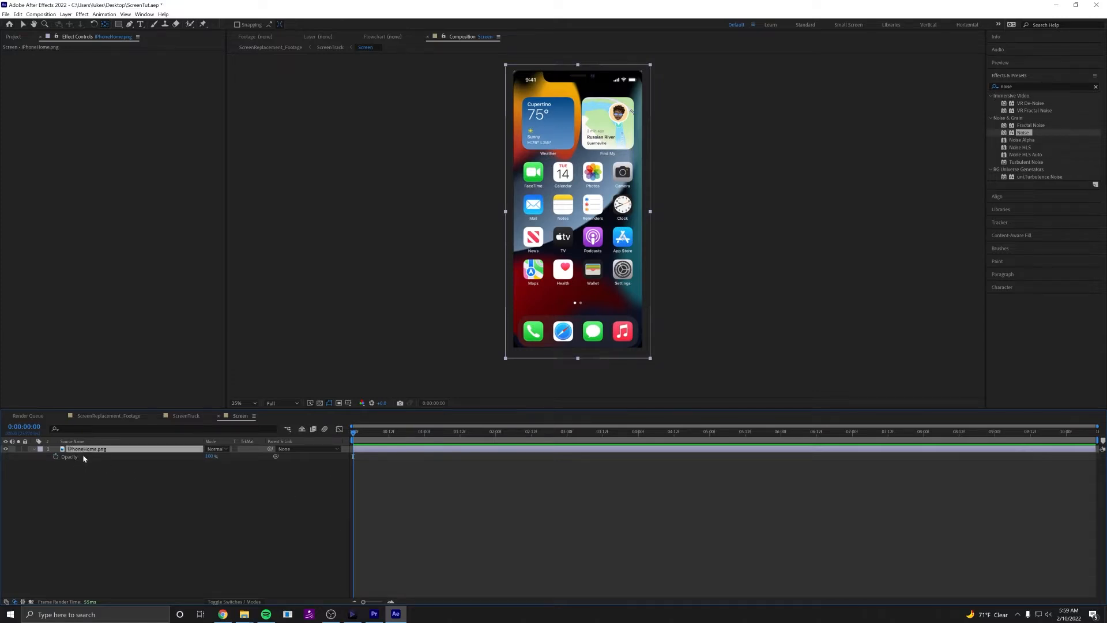
pyautogui.click(83, 457)
pyautogui.click(33, 451)
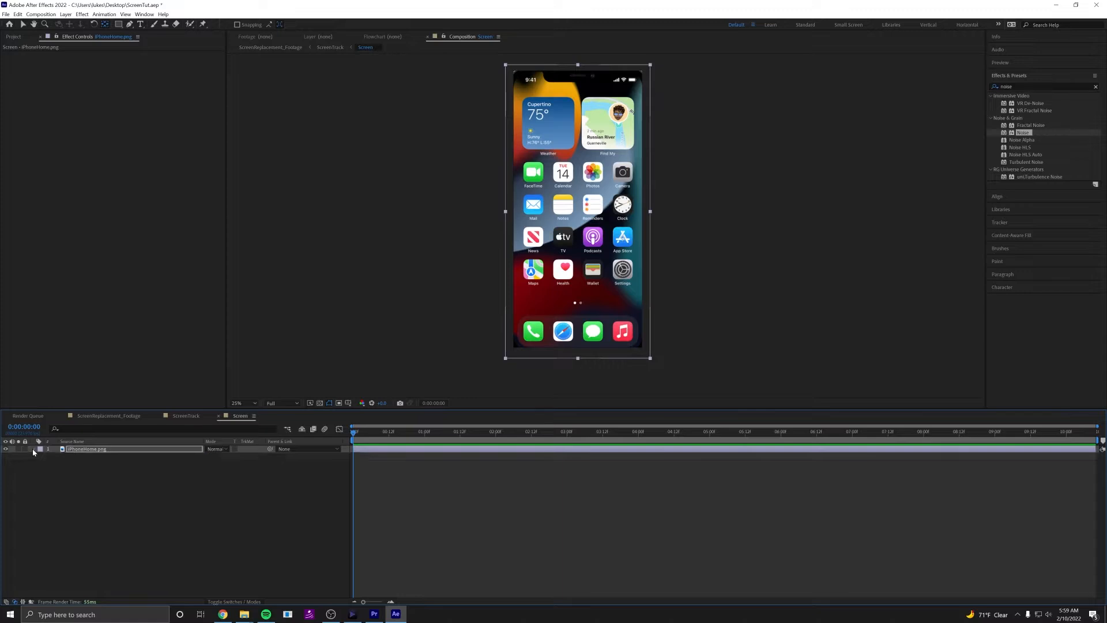
pyautogui.click(32, 452)
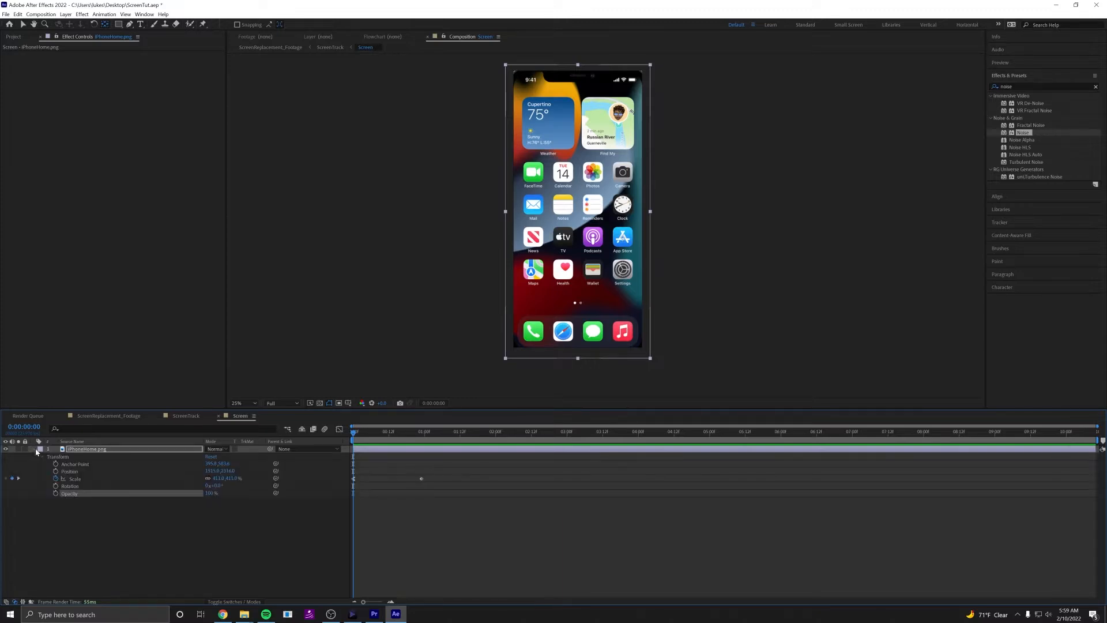
pyautogui.click(41, 457)
pyautogui.click(41, 457)
# Keyframe the layer's Opacity at the first frame and set it to 0% at 0:00:00:23.
pyautogui.click(75, 480)
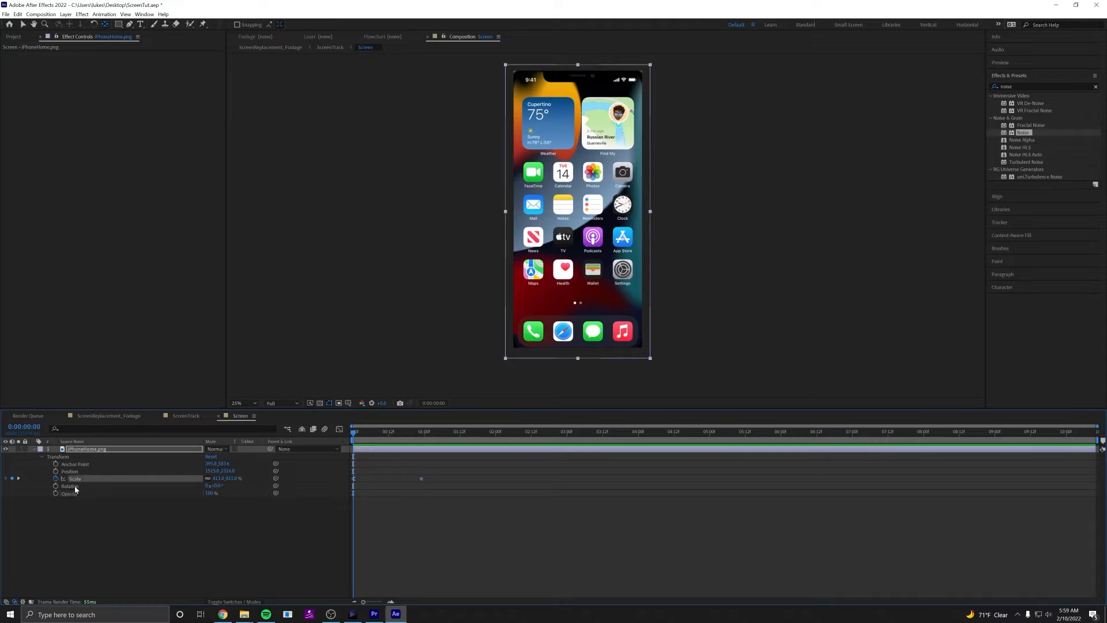
pyautogui.click(75, 486)
pyautogui.click(75, 494)
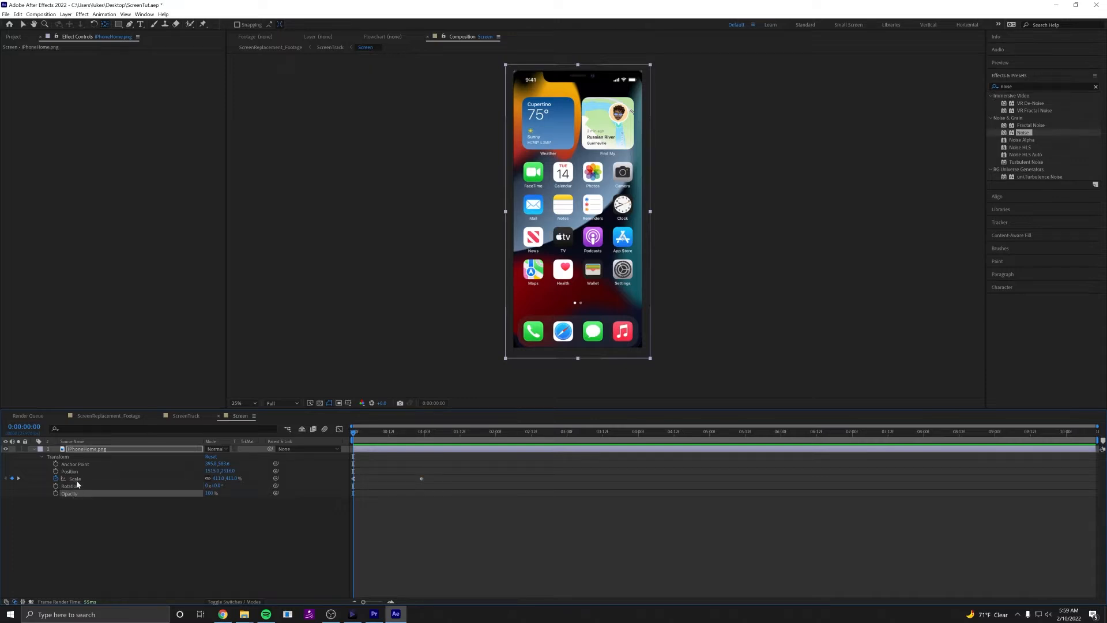
pyautogui.click(76, 479)
pyautogui.click(76, 495)
pyautogui.moveTo(354, 433); pyautogui.dragTo(420, 440)
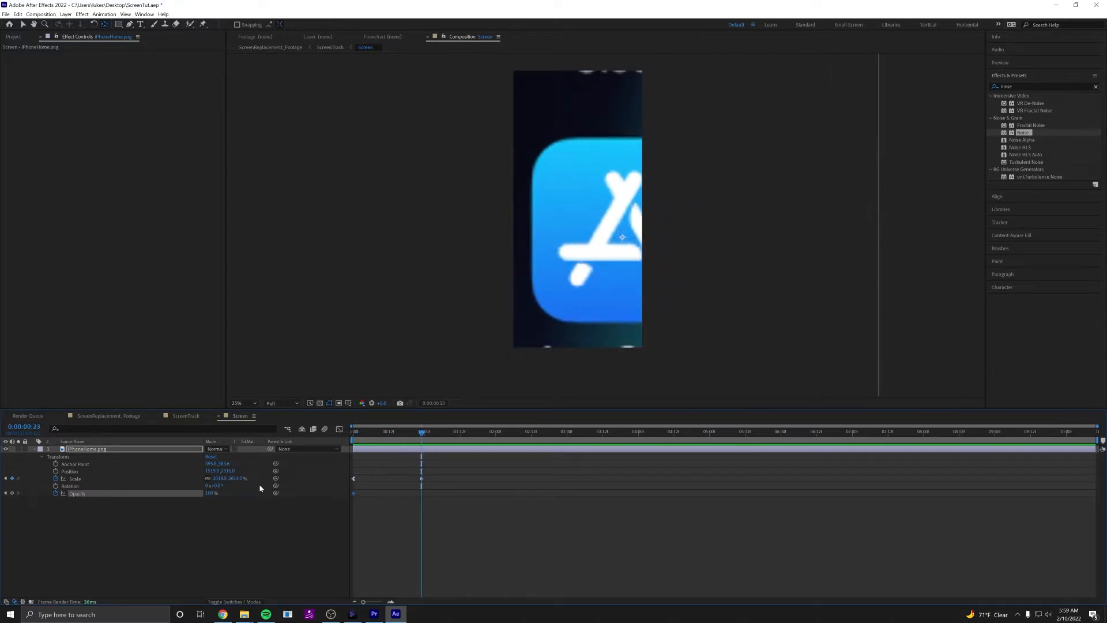
pyautogui.moveTo(210, 494); pyautogui.dragTo(119, 494)
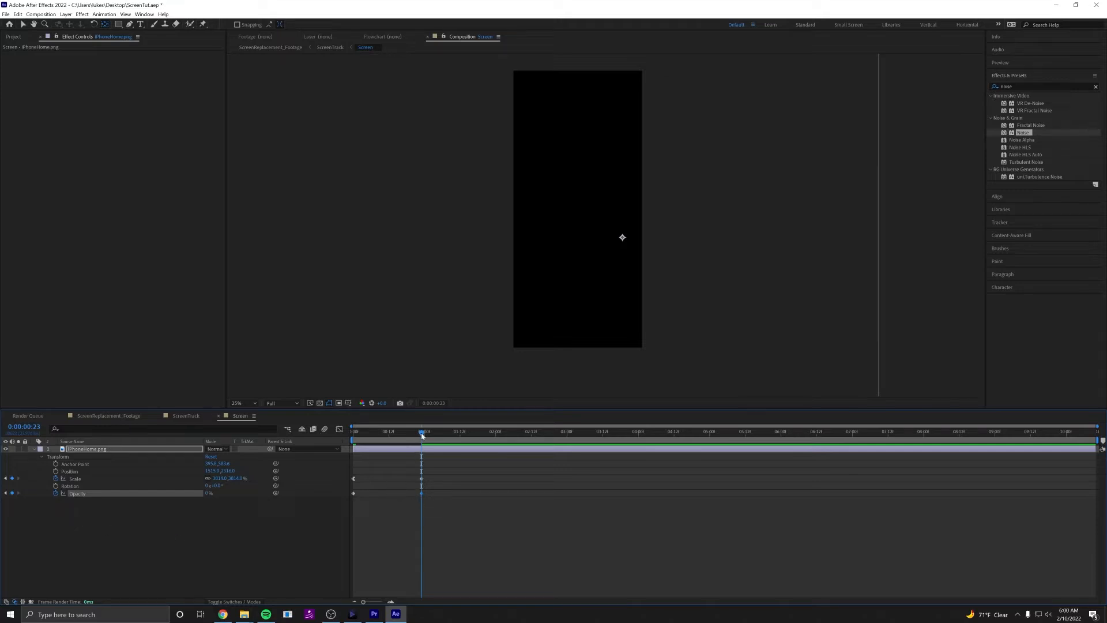
# Preview the combined zoom and fade-out from the first frame.
pyautogui.moveTo(421, 435); pyautogui.dragTo(328, 430)
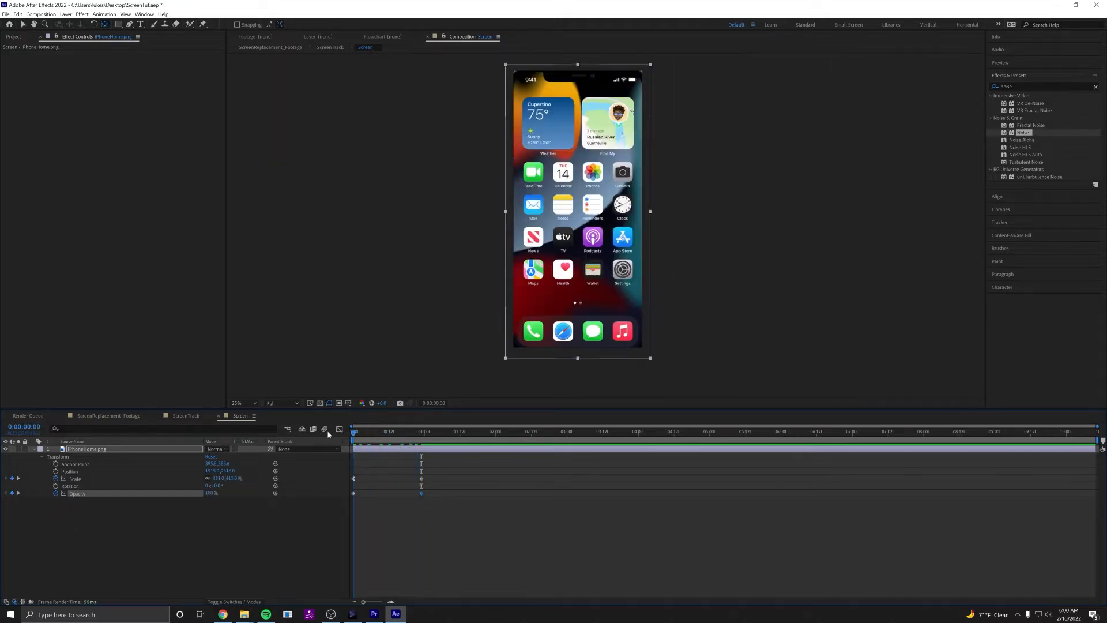
pyautogui.press('space')
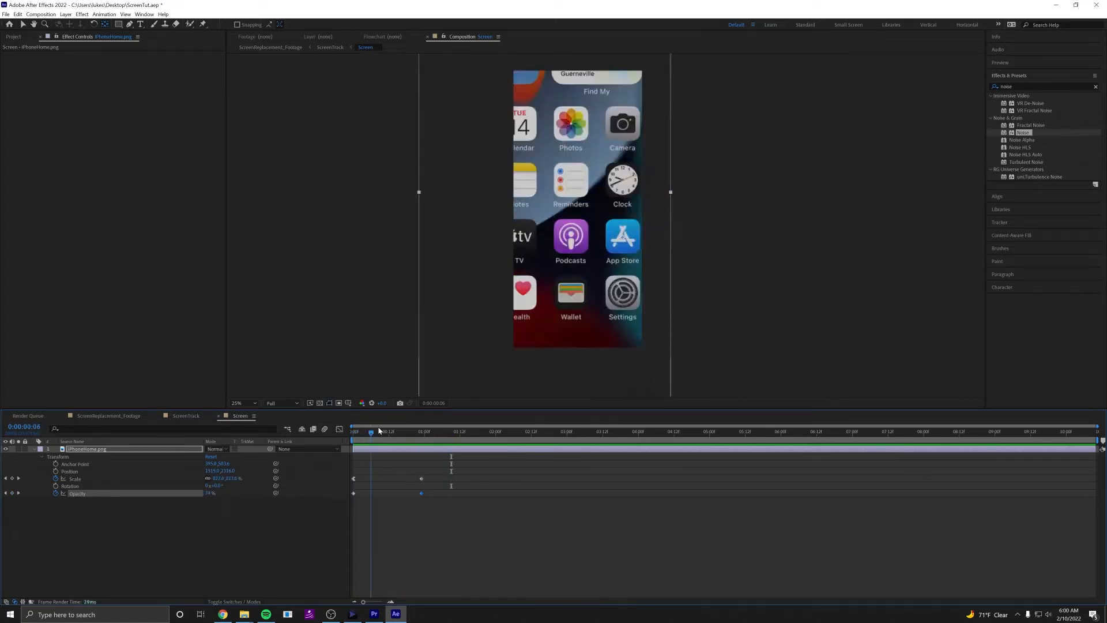
pyautogui.moveTo(407, 430); pyautogui.dragTo(349, 425)
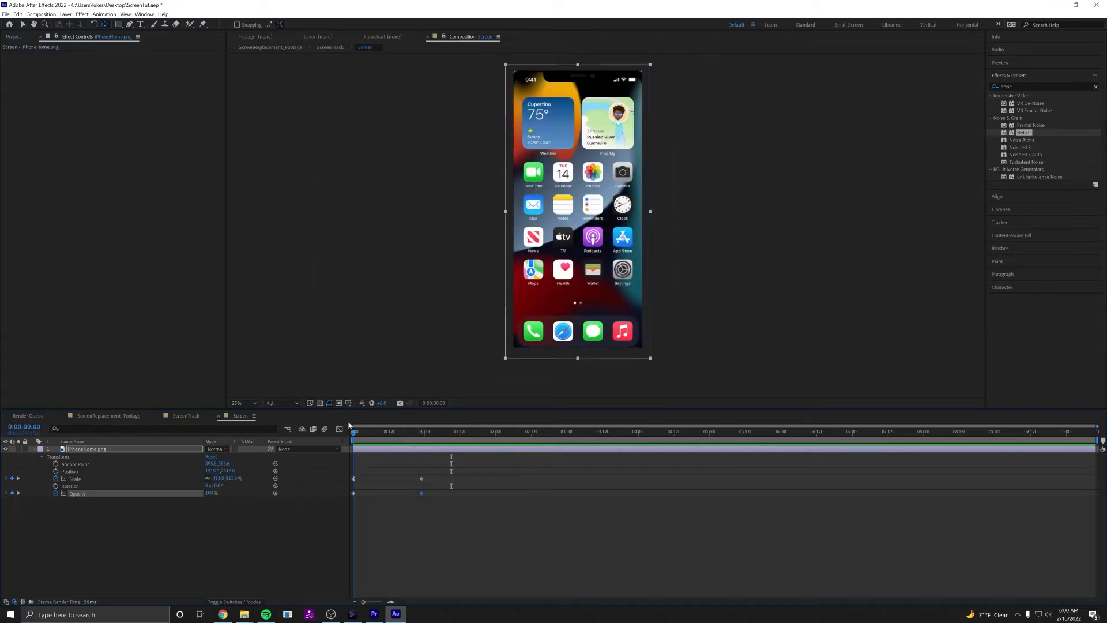
# Keyframe the iPhoneHome.png layer's Position at the first frame, and at 0:00:00:23 shift it horizontally towards the composition's centre.
pyautogui.click(55, 471)
pyautogui.moveTo(354, 438); pyautogui.dragTo(422, 434)
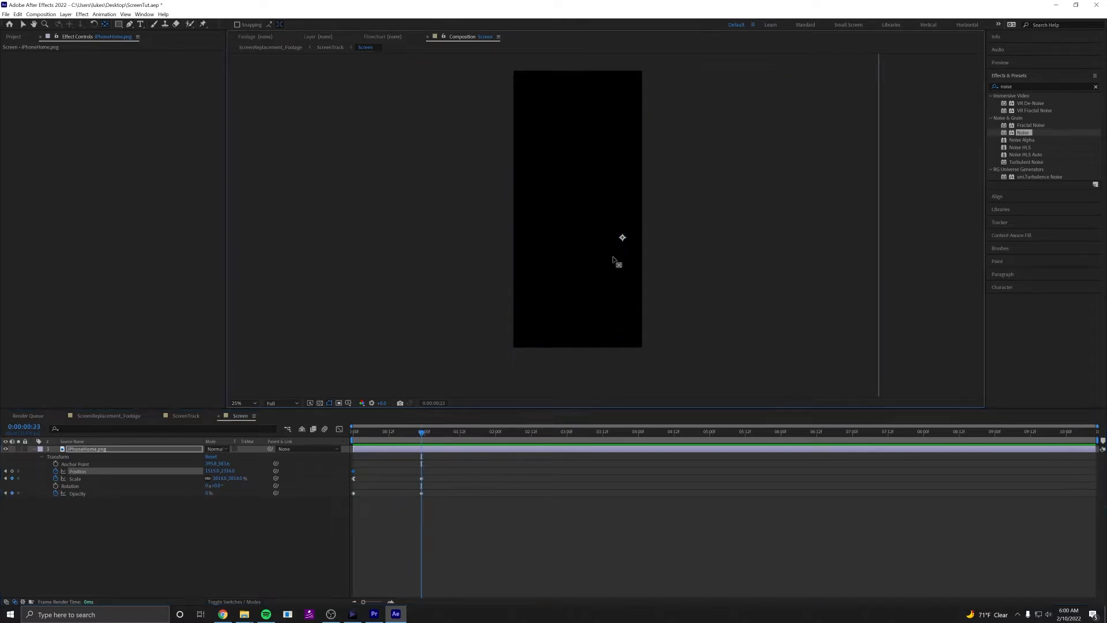
pyautogui.press('v')
pyautogui.moveTo(602, 288); pyautogui.dragTo(566, 287)
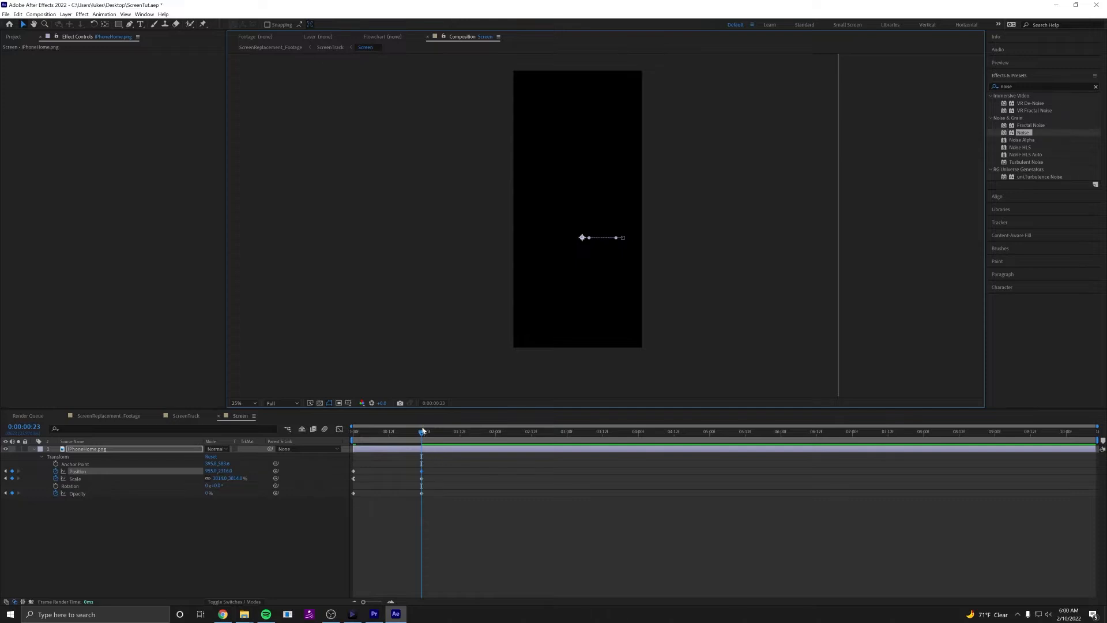
pyautogui.moveTo(422, 431); pyautogui.dragTo(393, 442)
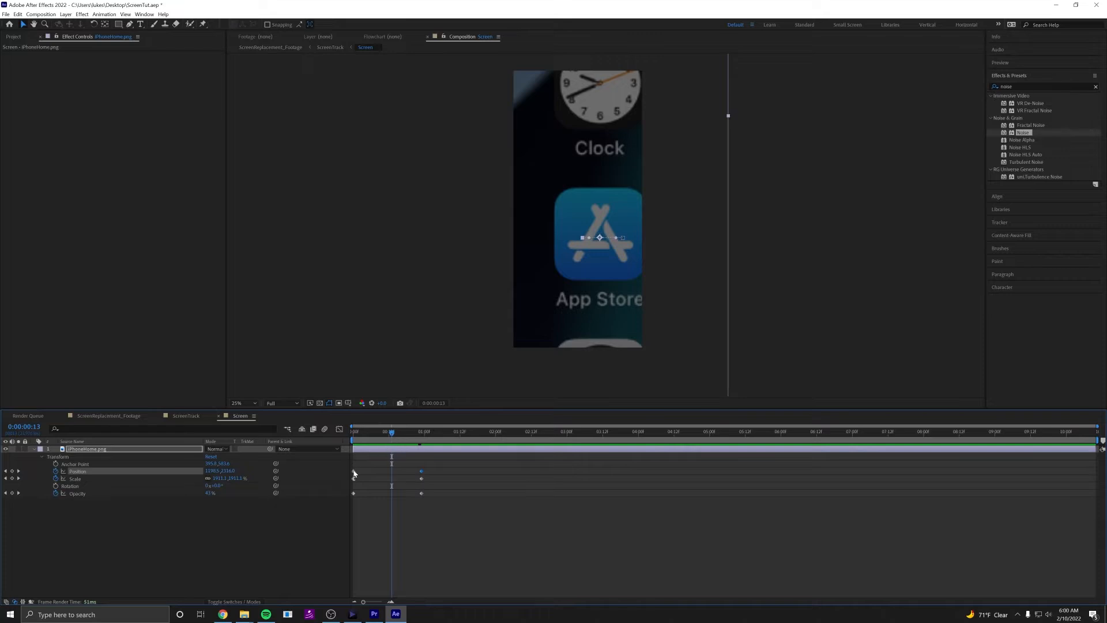
# Apply Easy Ease Out to the Position keyframe at the first frame and preview the animation.
pyautogui.moveTo(382, 440); pyautogui.dragTo(352, 440)
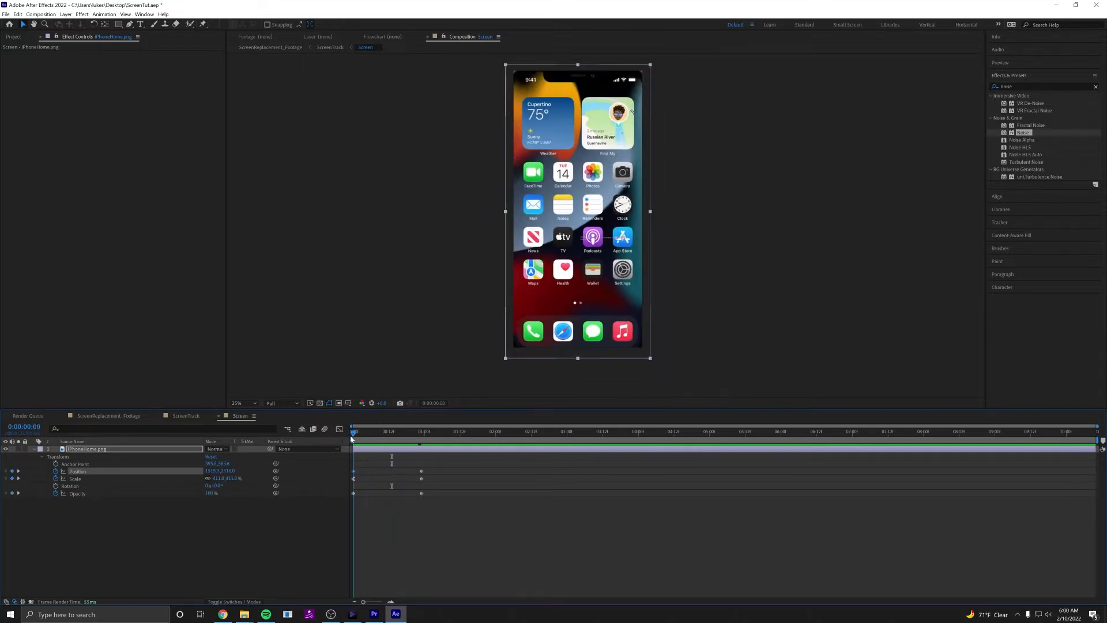
pyautogui.rightClick(354, 474)
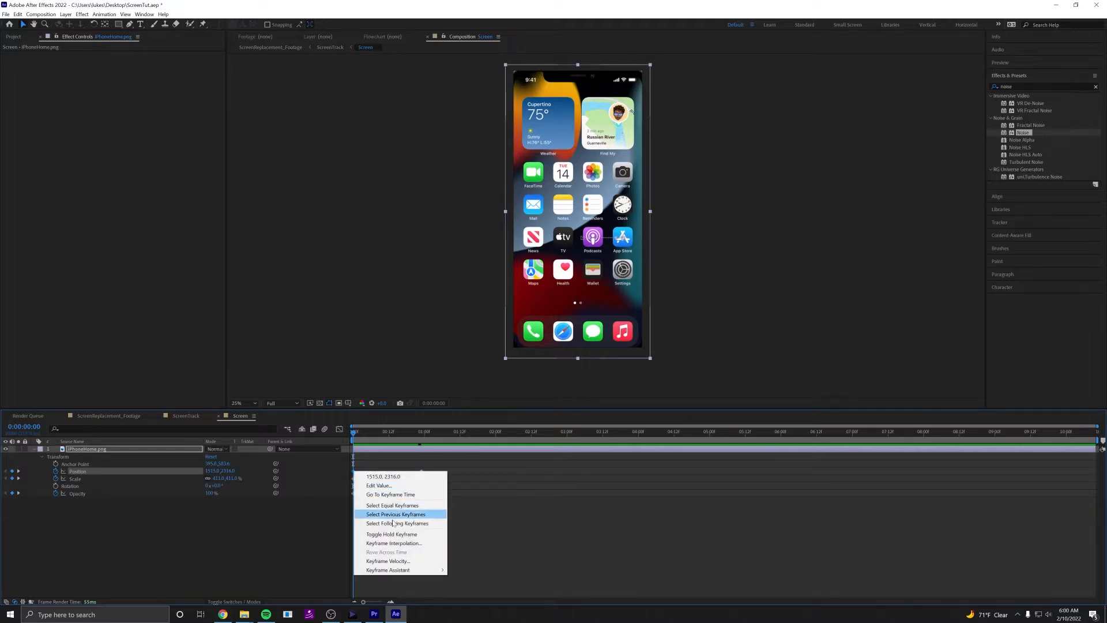
pyautogui.moveTo(429, 571)
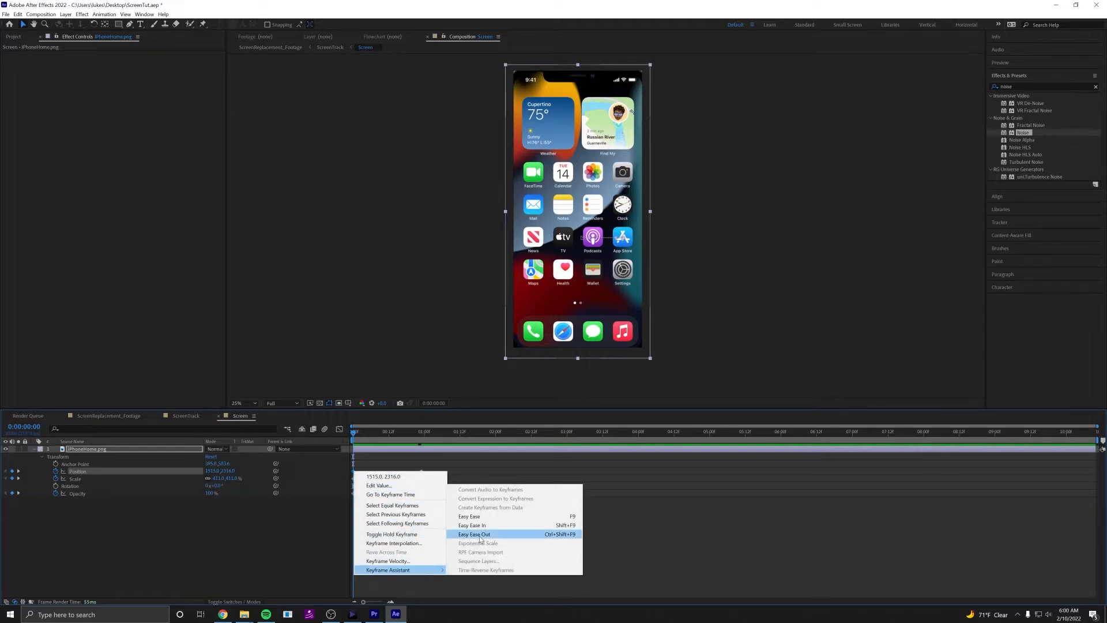
pyautogui.click(488, 535)
pyautogui.click(487, 539)
pyautogui.press('space')
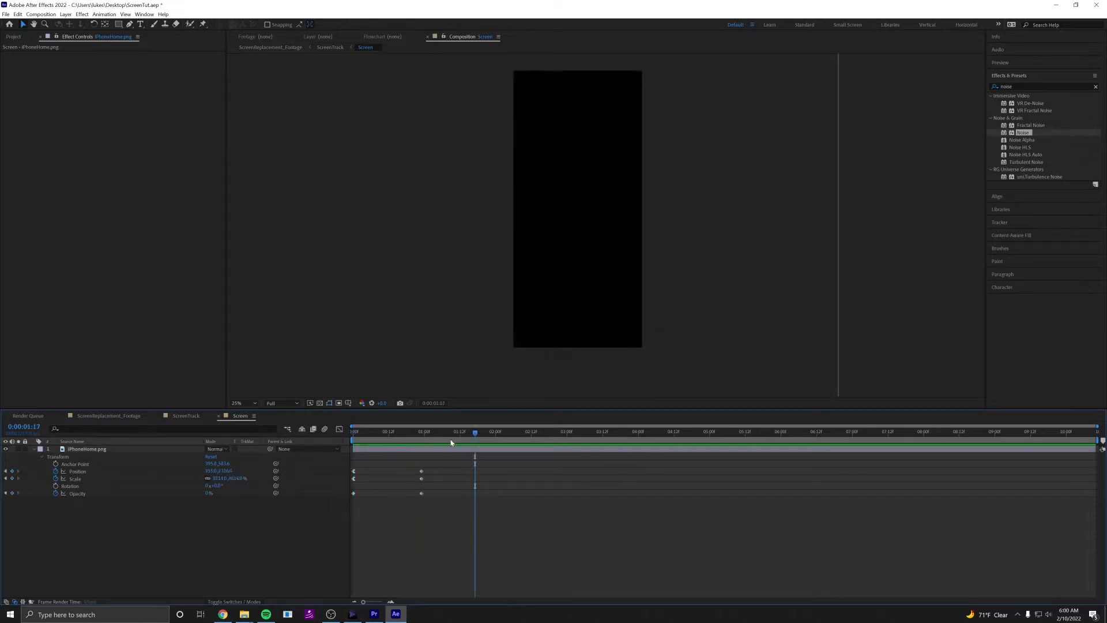
# Collapse the iPhoneHome.png layer's properties and add the iPhoneAppStore.jpg file to the Screen composition.
pyautogui.click(34, 452)
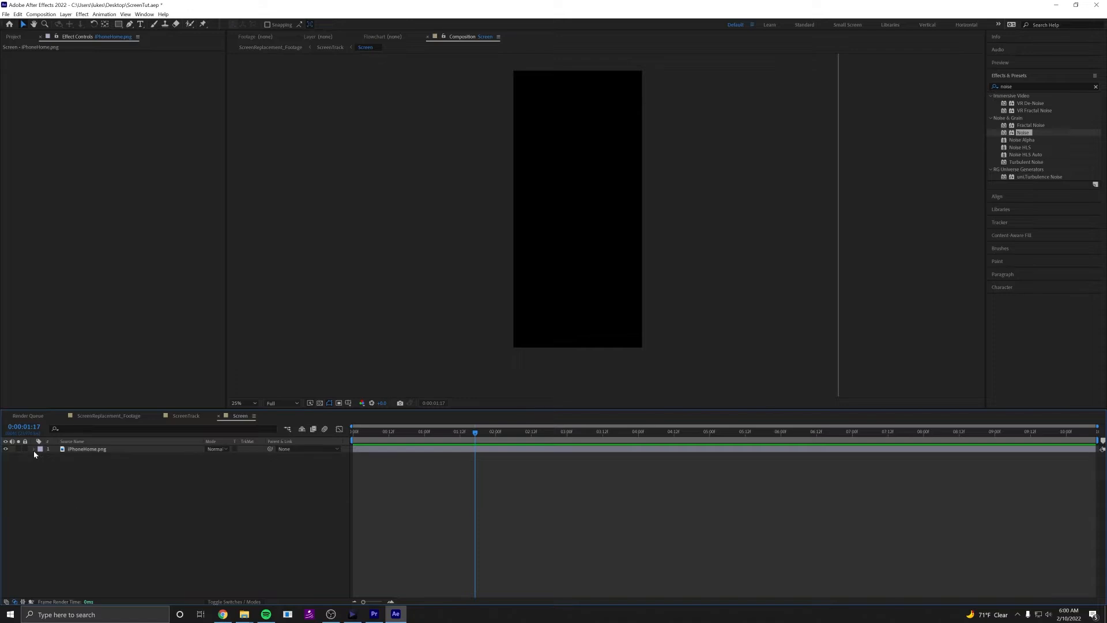
pyautogui.click(79, 453)
pyautogui.click(501, 522)
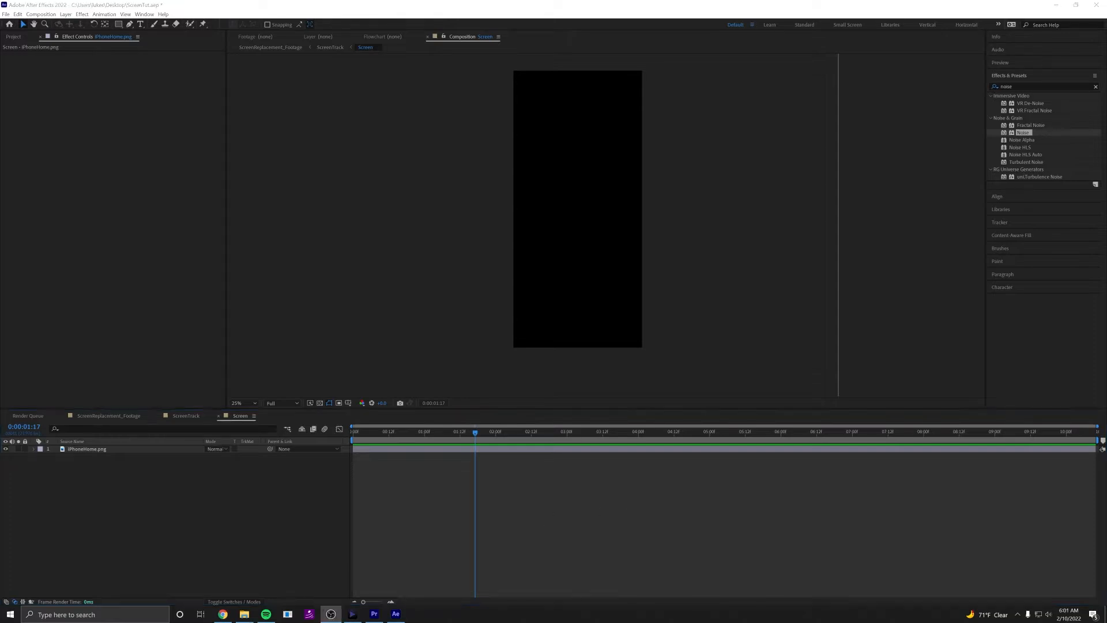
pyautogui.hotkey('alt', 'Tab')
pyautogui.moveTo(1104, 432); pyautogui.dragTo(430, 522)
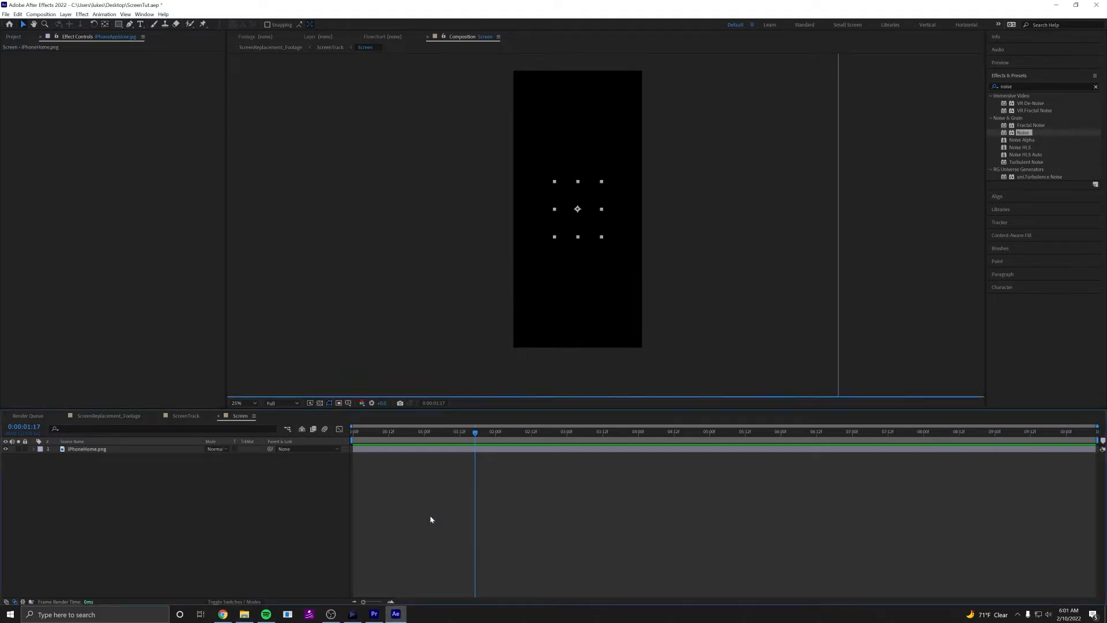
pyautogui.click(15, 37)
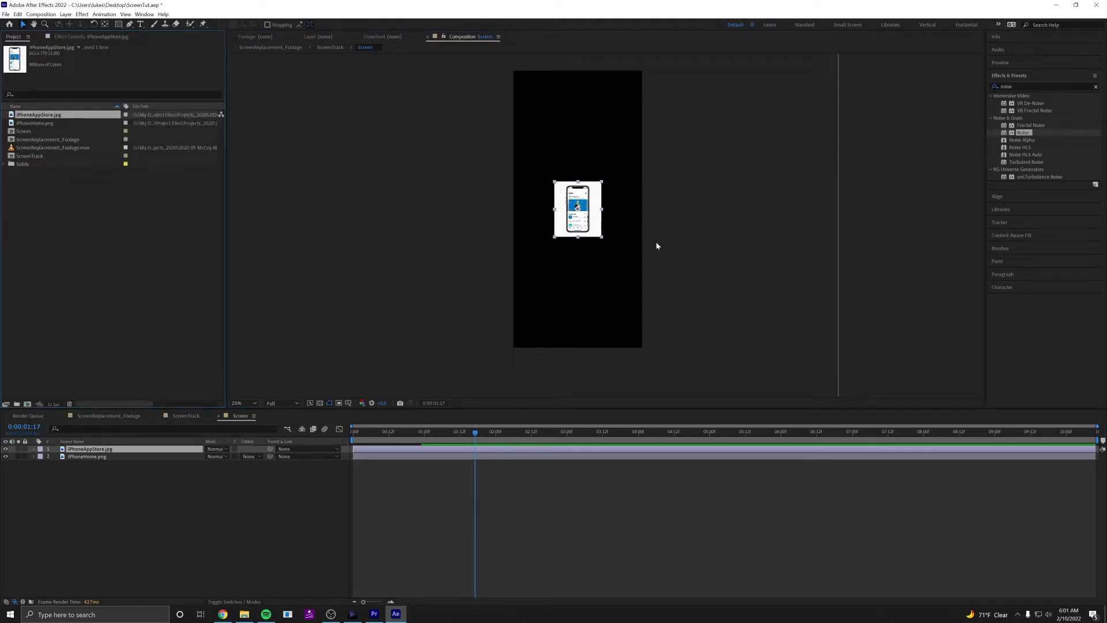
# Scale the iPhoneAppStore.jpg layer to about 630% so its phone screen fills the composition, and collapse its properties.
pyautogui.scroll(2, 599, 214)
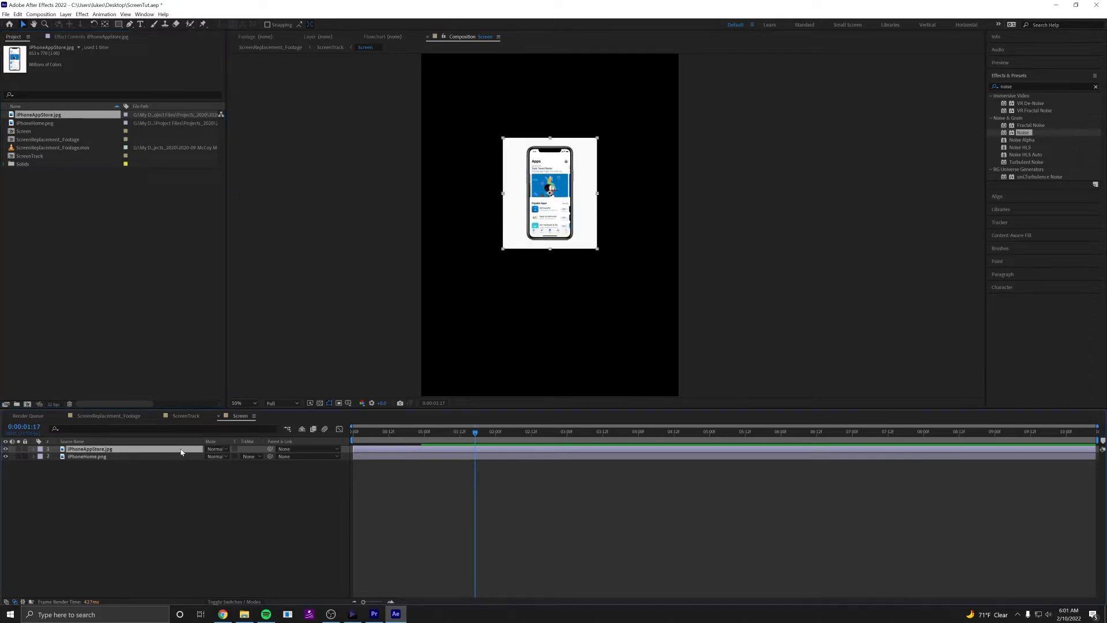
pyautogui.press('s')
pyautogui.moveTo(218, 456); pyautogui.dragTo(437, 436)
pyautogui.click(646, 379)
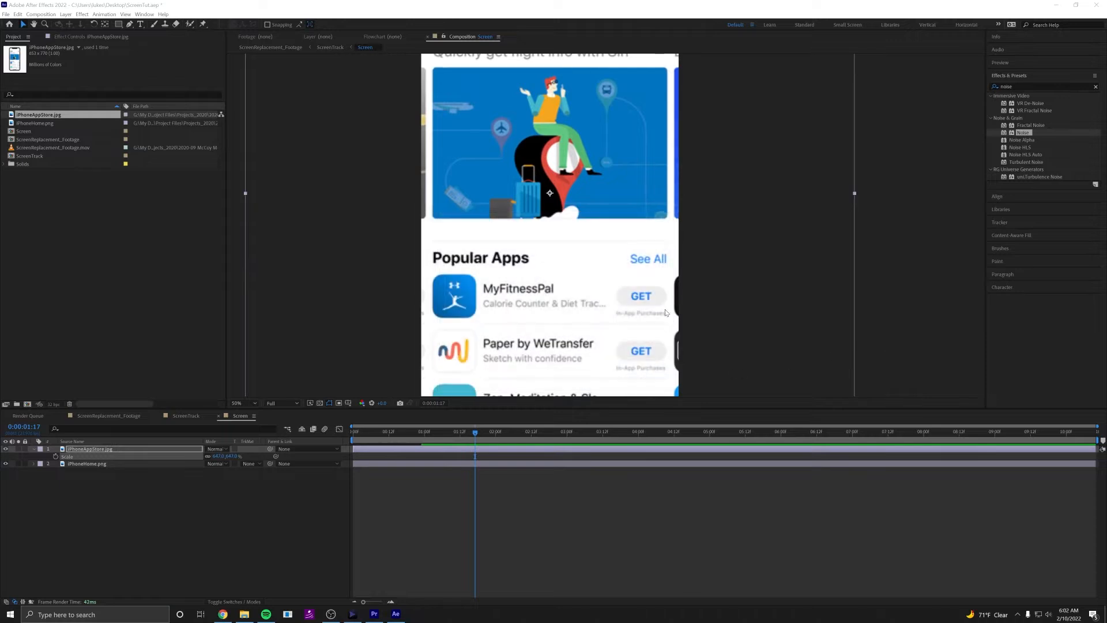
pyautogui.scroll(-2, 664, 302)
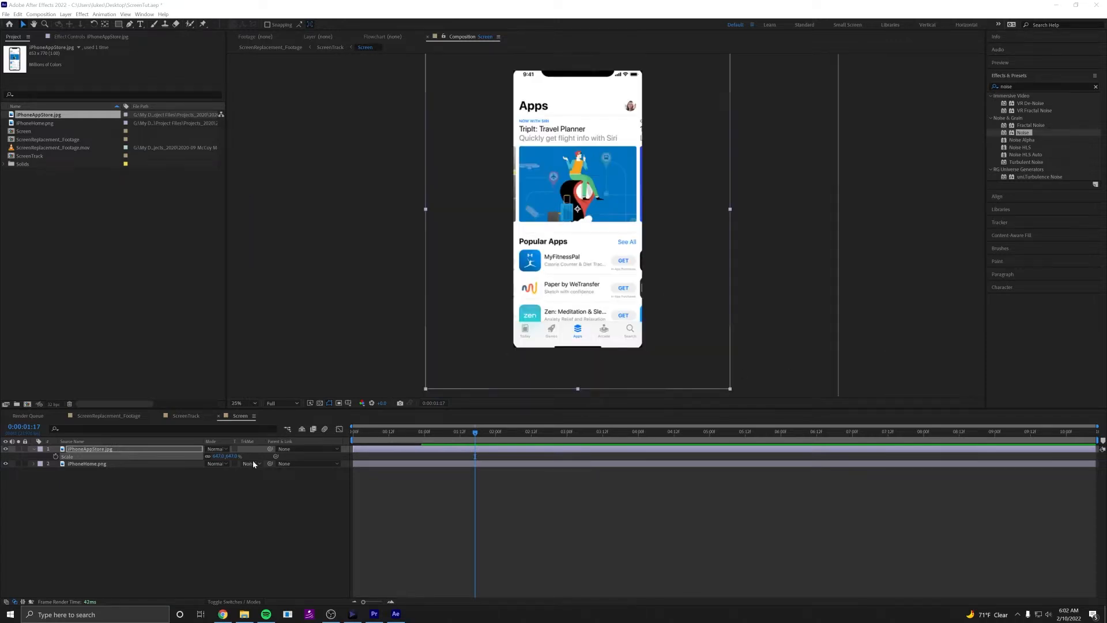
pyautogui.moveTo(219, 457); pyautogui.dragTo(132, 444)
pyautogui.click(151, 471)
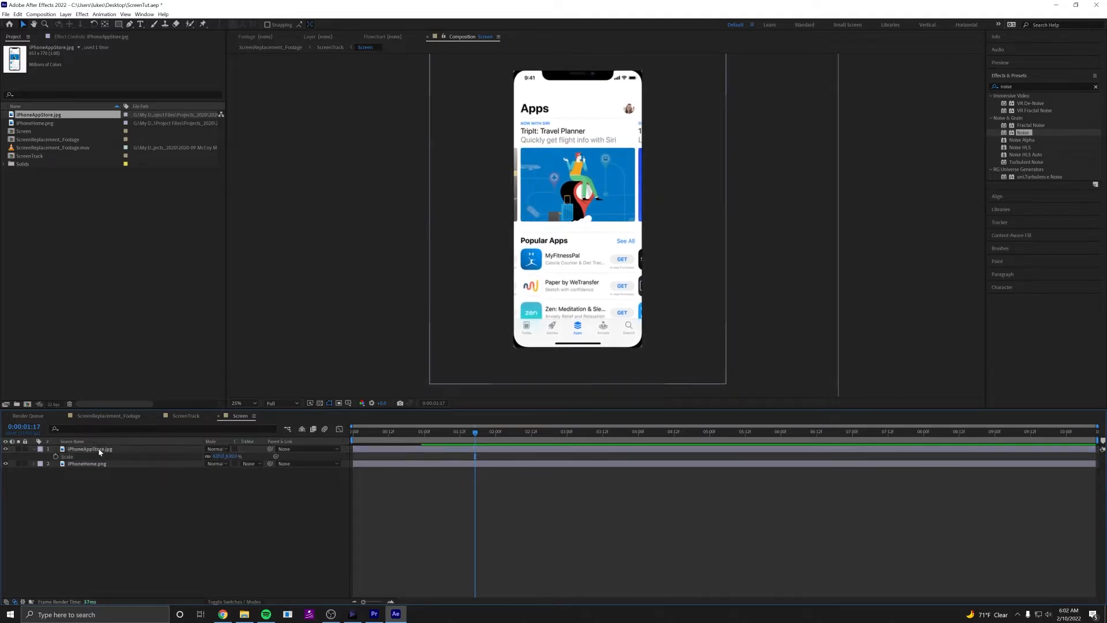
pyautogui.click(68, 451)
pyautogui.click(33, 450)
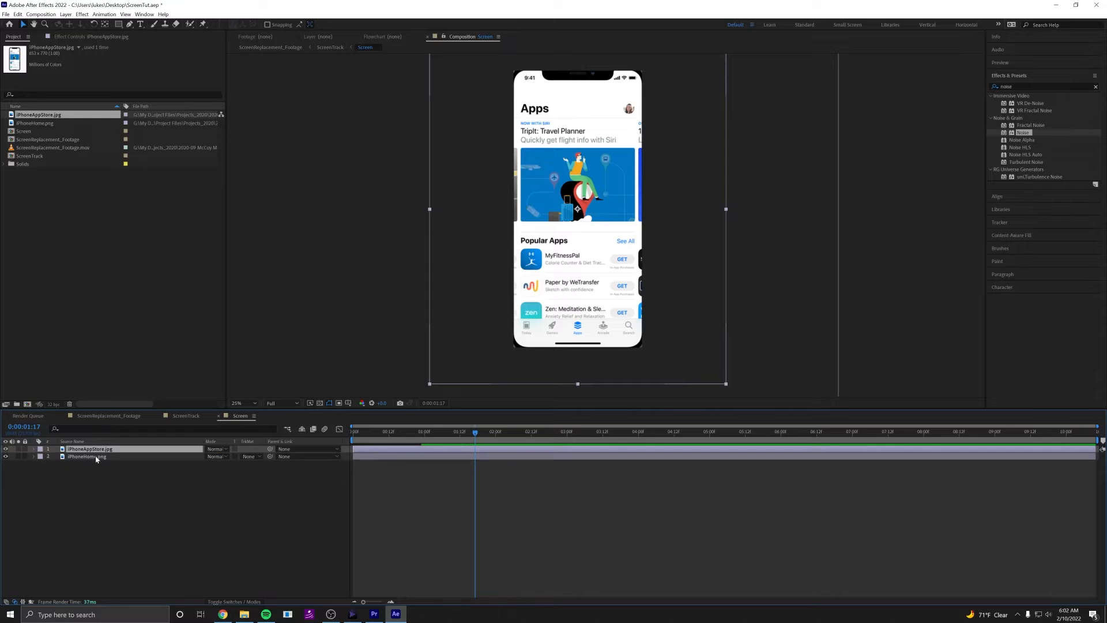
# Return to the first frame and place the iPhoneAppStore.jpg layer beneath iPhoneHome.png in the layer stack.
pyautogui.click(95, 456)
pyautogui.moveTo(472, 432); pyautogui.dragTo(354, 433)
pyautogui.click(87, 449)
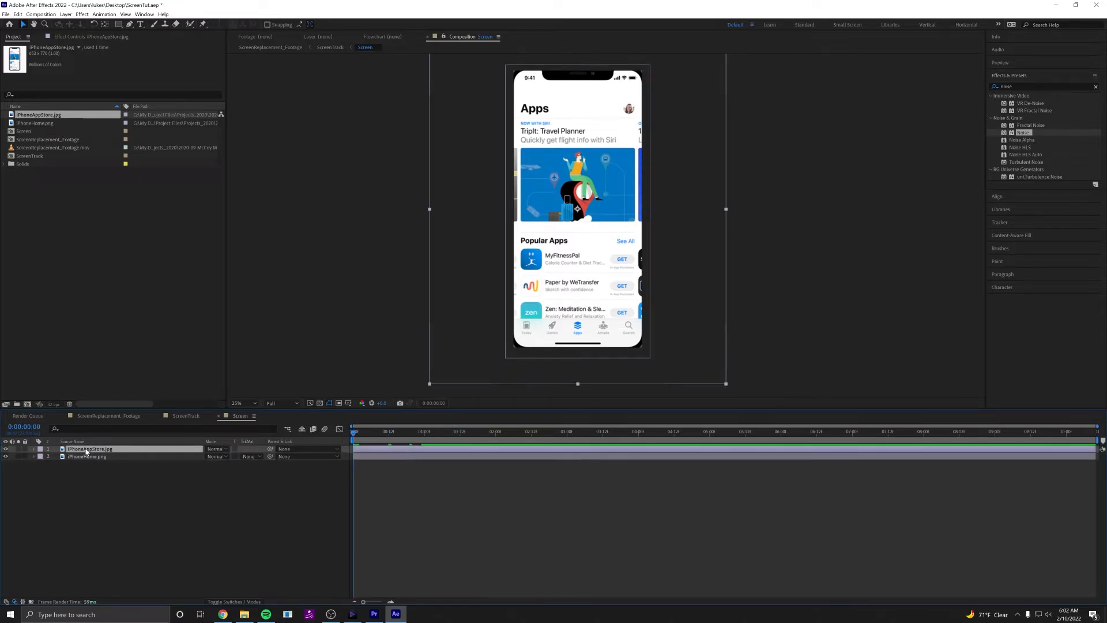
pyautogui.moveTo(86, 451); pyautogui.dragTo(83, 462)
# Scrub and play the transition from the home screen to the App Store screen.
pyautogui.click(363, 448)
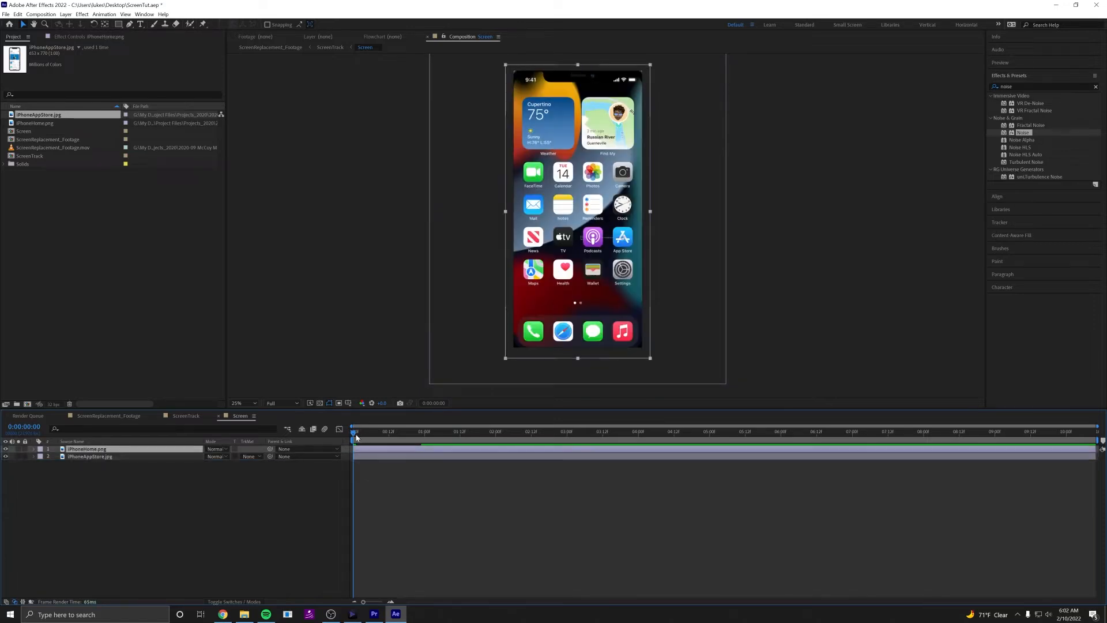
pyautogui.moveTo(357, 438); pyautogui.dragTo(387, 436)
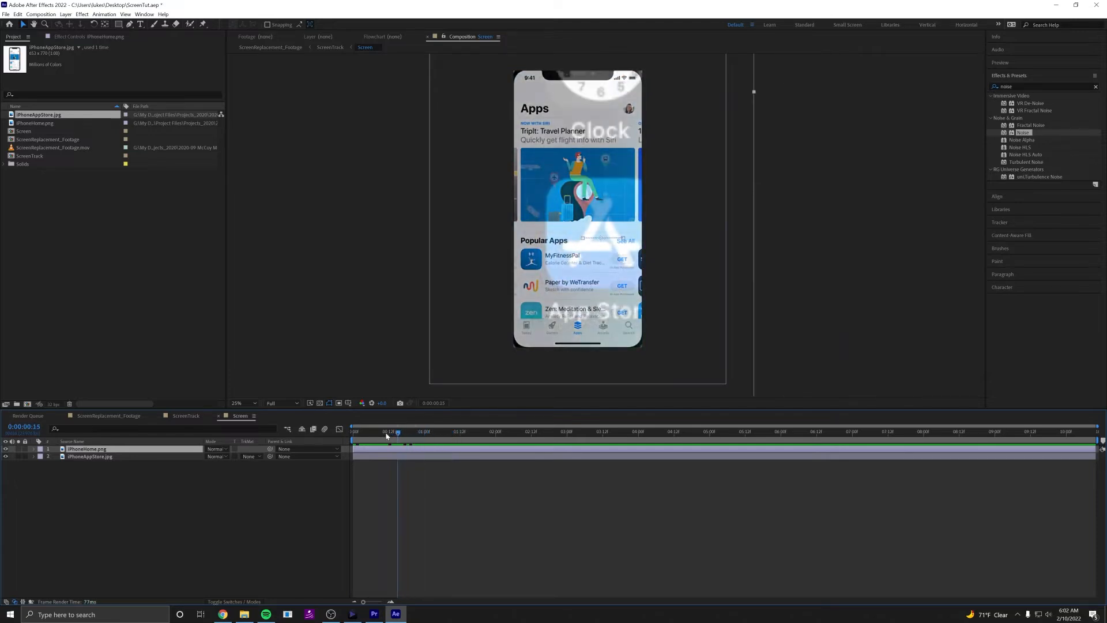
pyautogui.press('space')
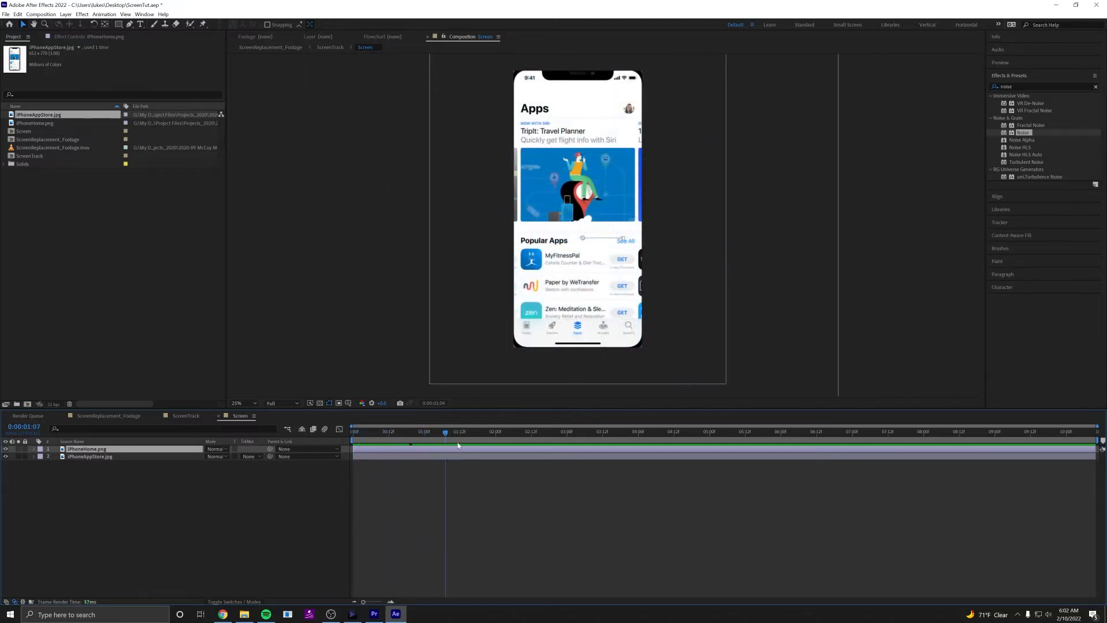
# At 0:00:01:18, parent the iPhoneAppStore.jpg layer to the iPhoneHome.png layer.
pyautogui.moveTo(458, 442)
pyautogui.mouseDown()
pyautogui.moveTo(361, 442)
pyautogui.moveTo(471, 450)
pyautogui.mouseUp()
pyautogui.click(466, 457)
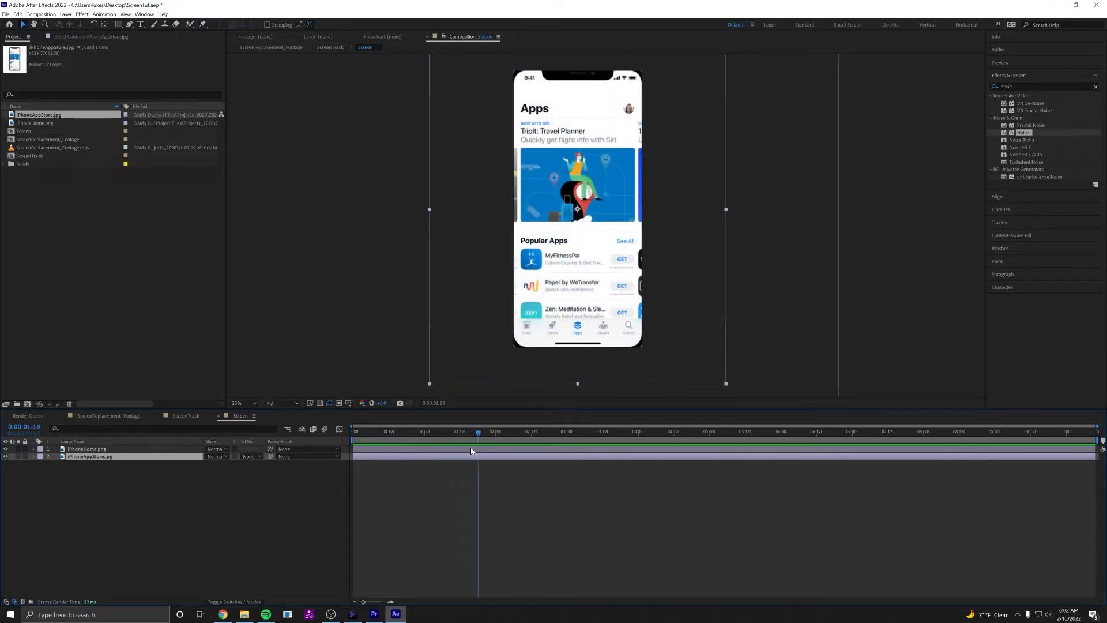
pyautogui.click(106, 449)
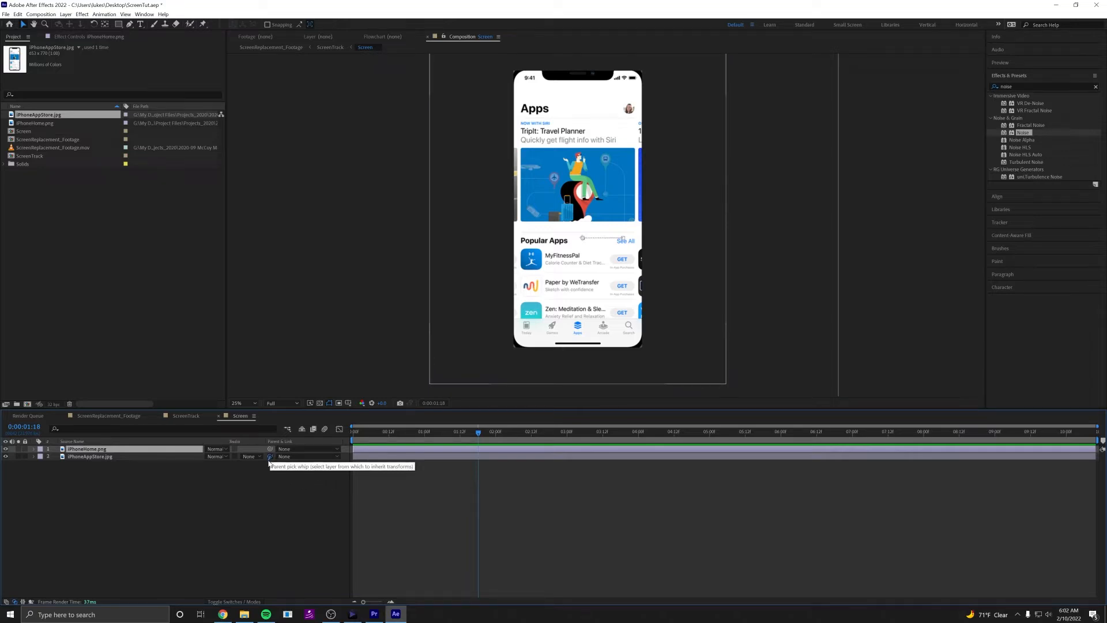
pyautogui.moveTo(247, 502); pyautogui.dragTo(135, 453)
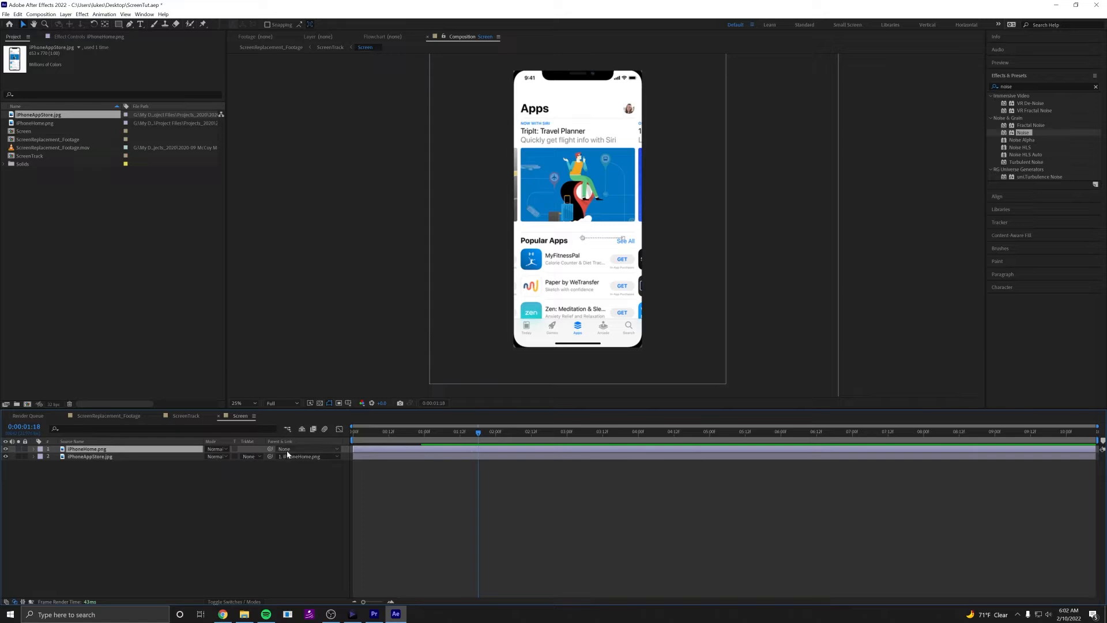
pyautogui.click(174, 461)
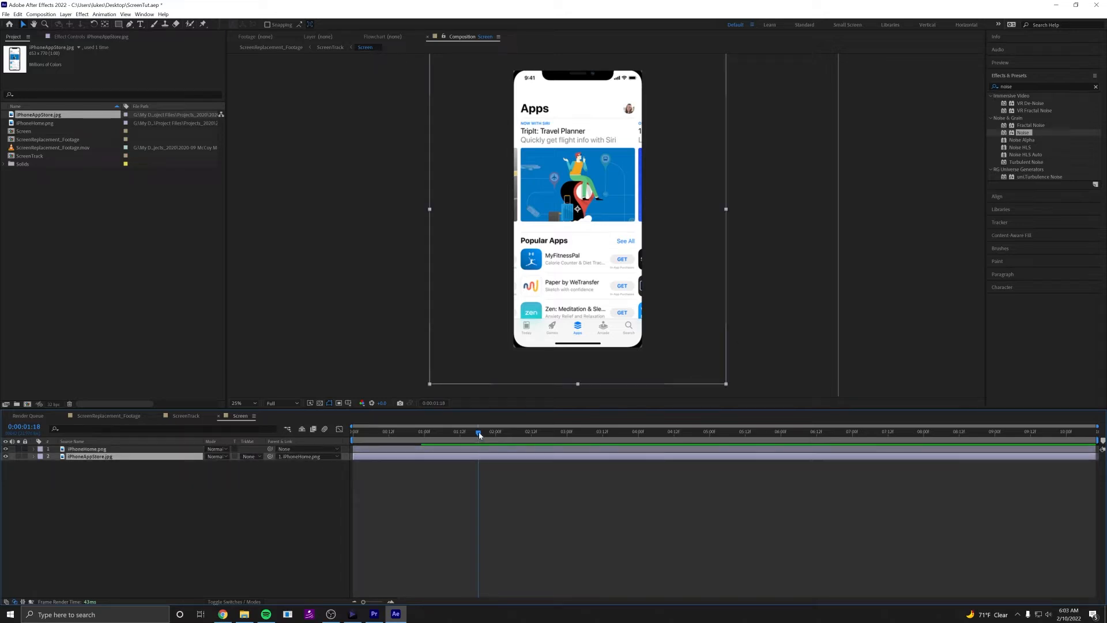
# At 0:00:00:11, draw a rectangular mask on the iPhoneAppStore.jpg layer around the pictured phone.
pyautogui.moveTo(480, 433); pyautogui.dragTo(386, 455)
pyautogui.click(403, 480)
pyautogui.click(397, 457)
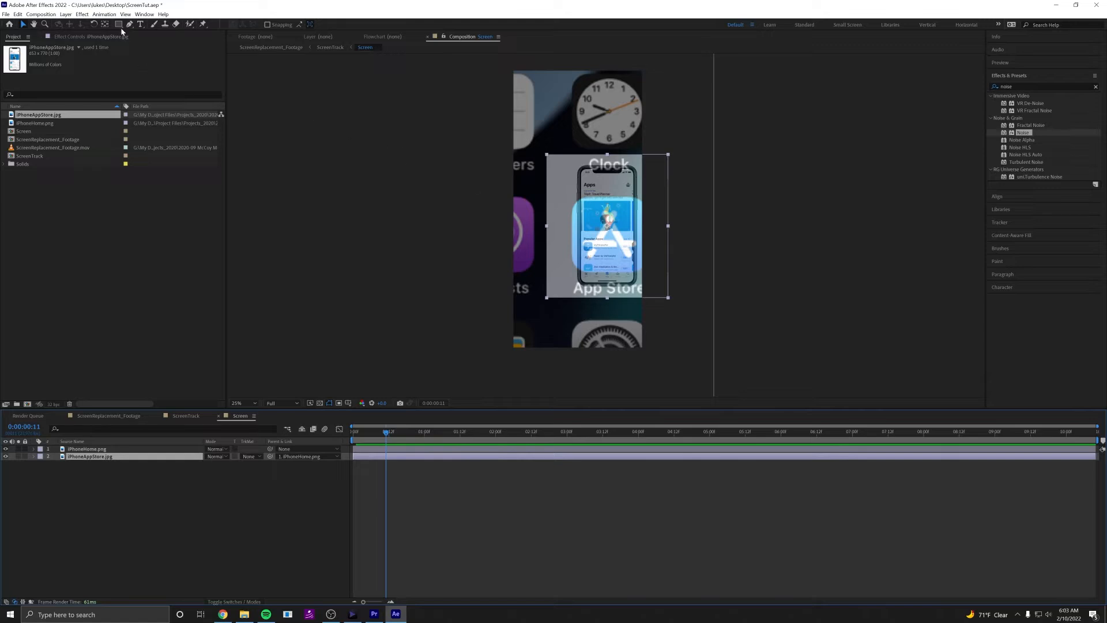
pyautogui.press('.')
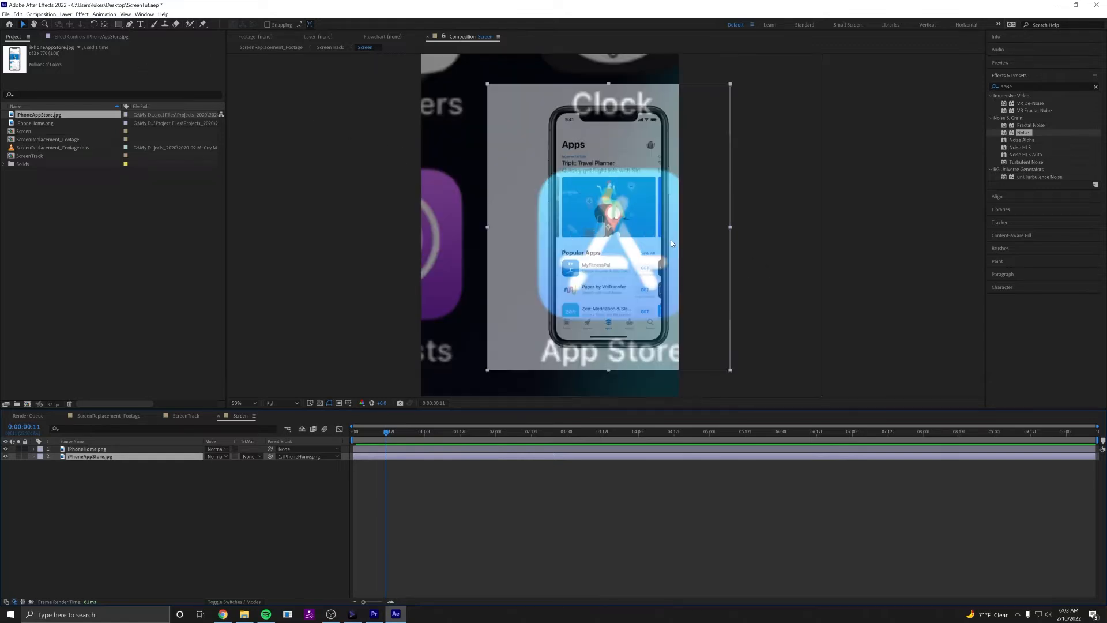
pyautogui.click(118, 24)
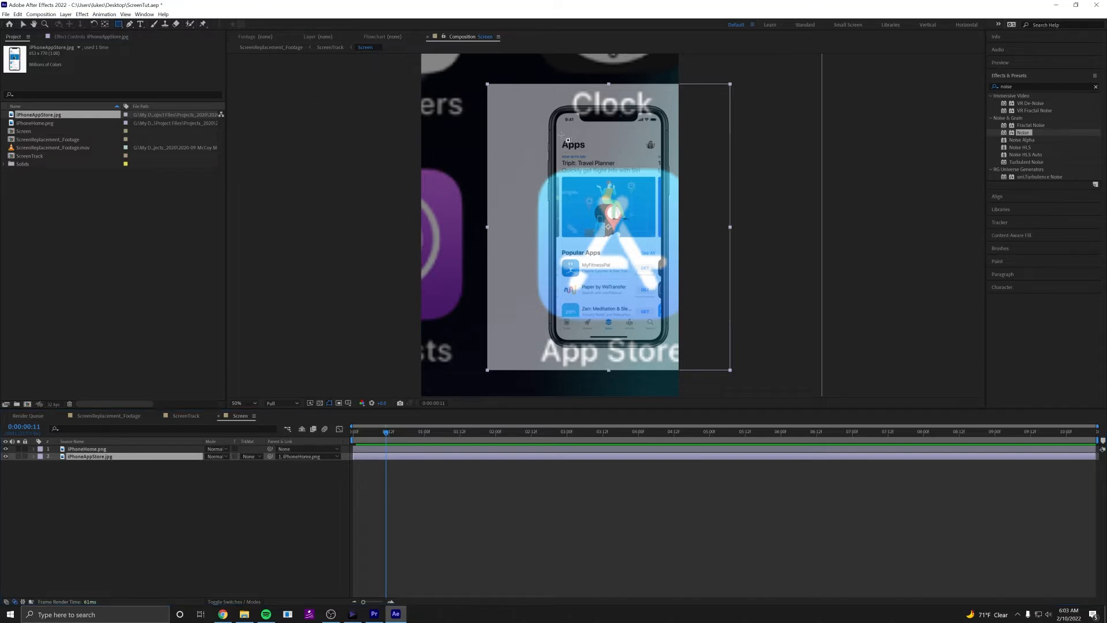
pyautogui.moveTo(548, 106); pyautogui.dragTo(662, 341)
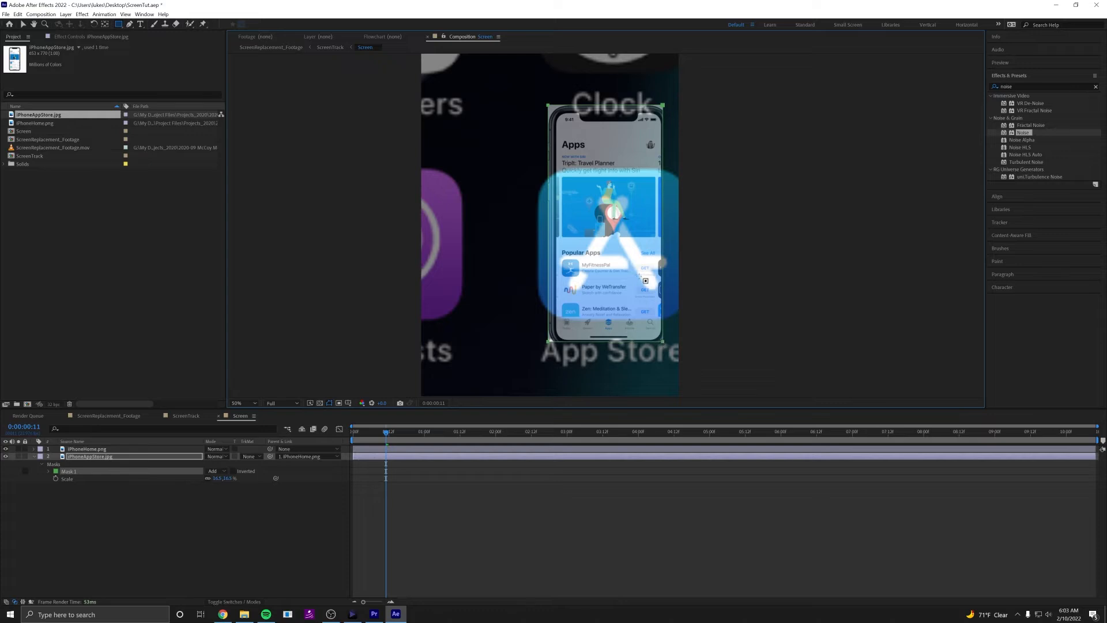
# Tighten the mask's upper and left edges to the phone's screen, cutting off the device frame.
pyautogui.press('v')
pyautogui.click(547, 105)
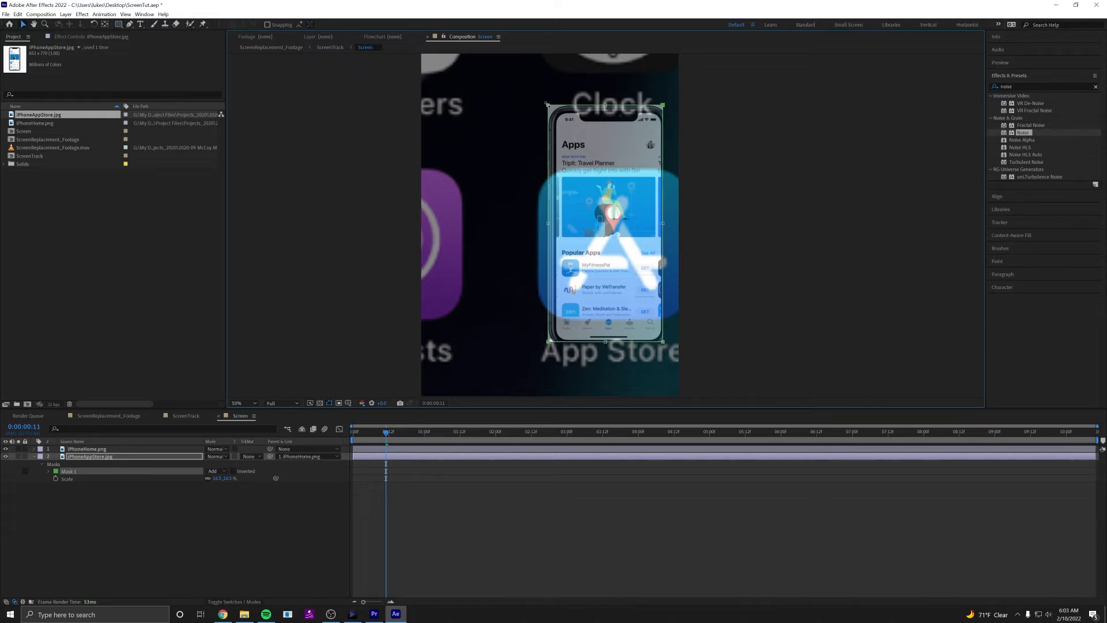
pyautogui.moveTo(547, 106); pyautogui.dragTo(554, 112)
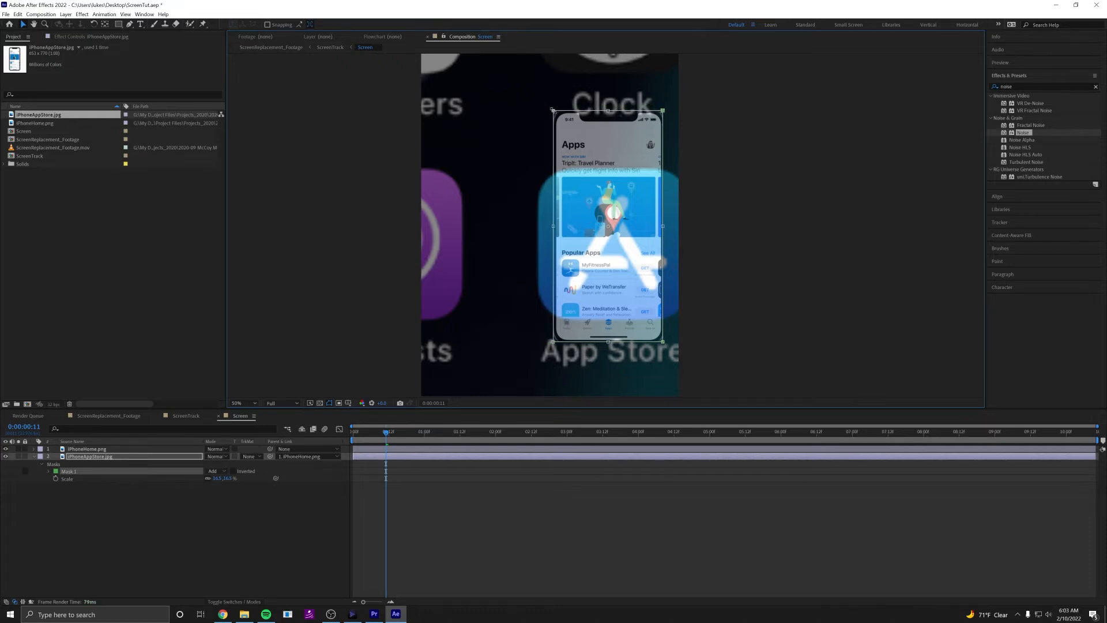
pyautogui.doubleClick(602, 174)
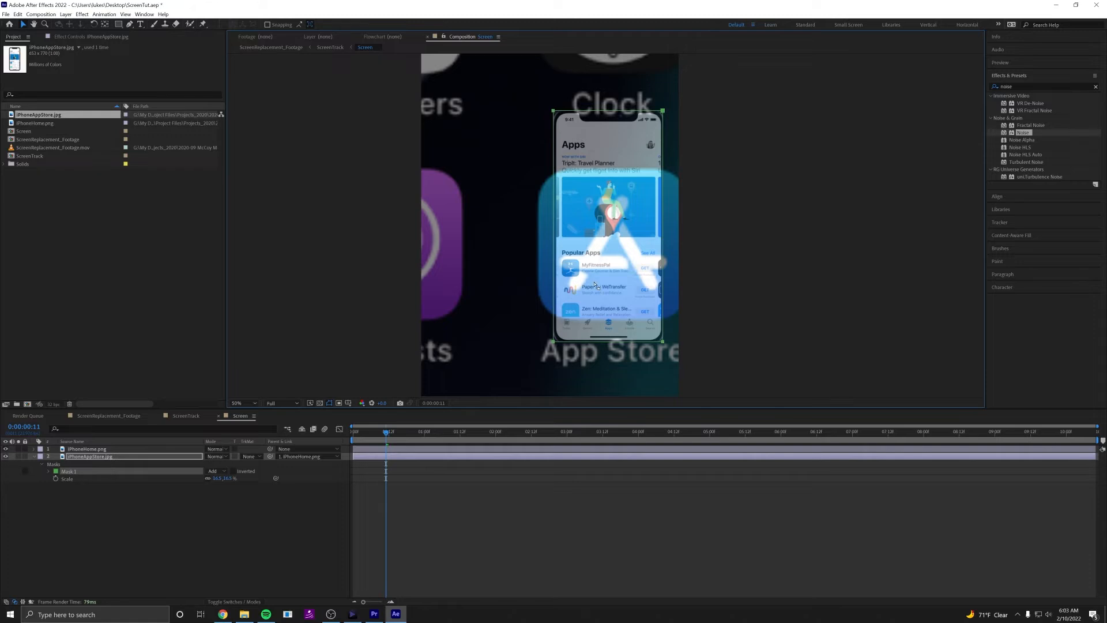
# Fit the whole composition in view, deselect the mask, and play and scrub the masked App Store transition.
pyautogui.press(',')
pyautogui.press(',')
pyautogui.click(587, 517)
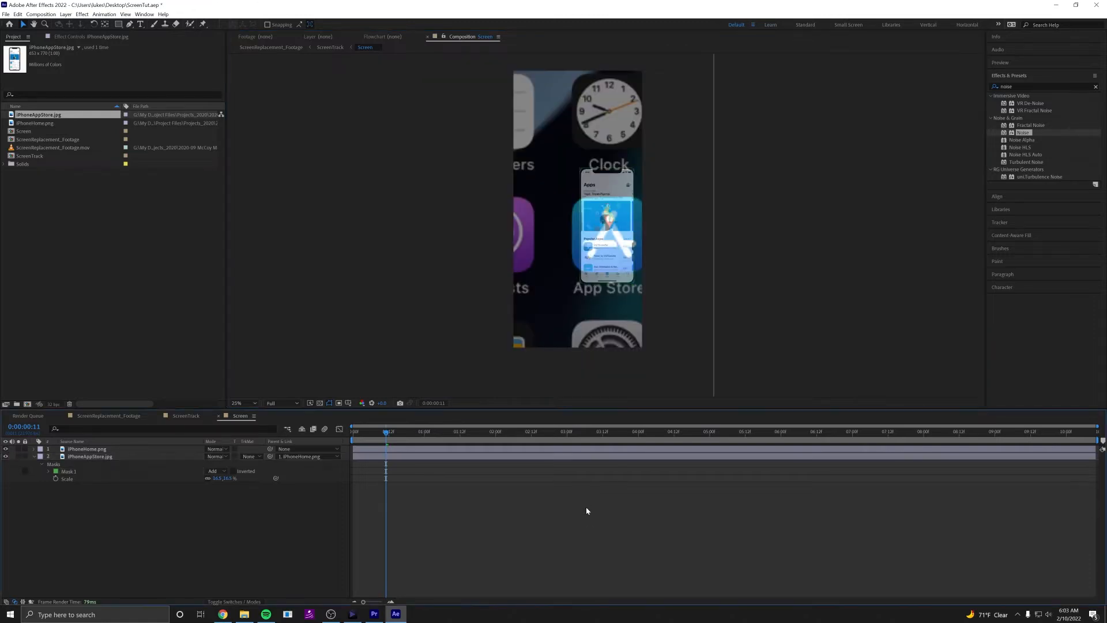
pyautogui.press('space')
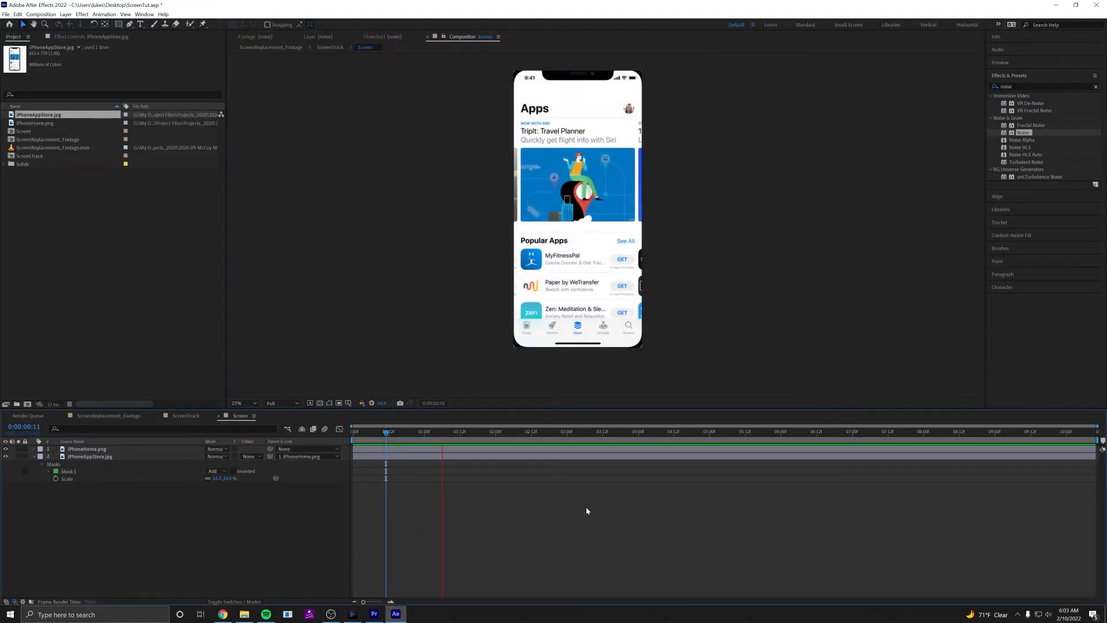
pyautogui.press('space')
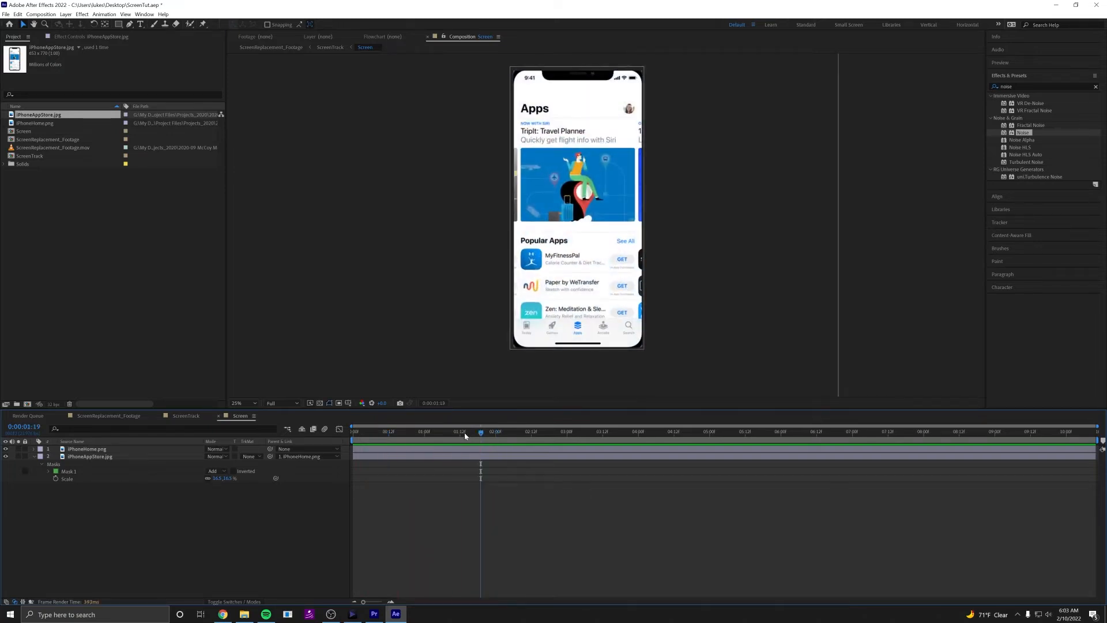
pyautogui.moveTo(465, 438); pyautogui.dragTo(401, 439)
pyautogui.press('space')
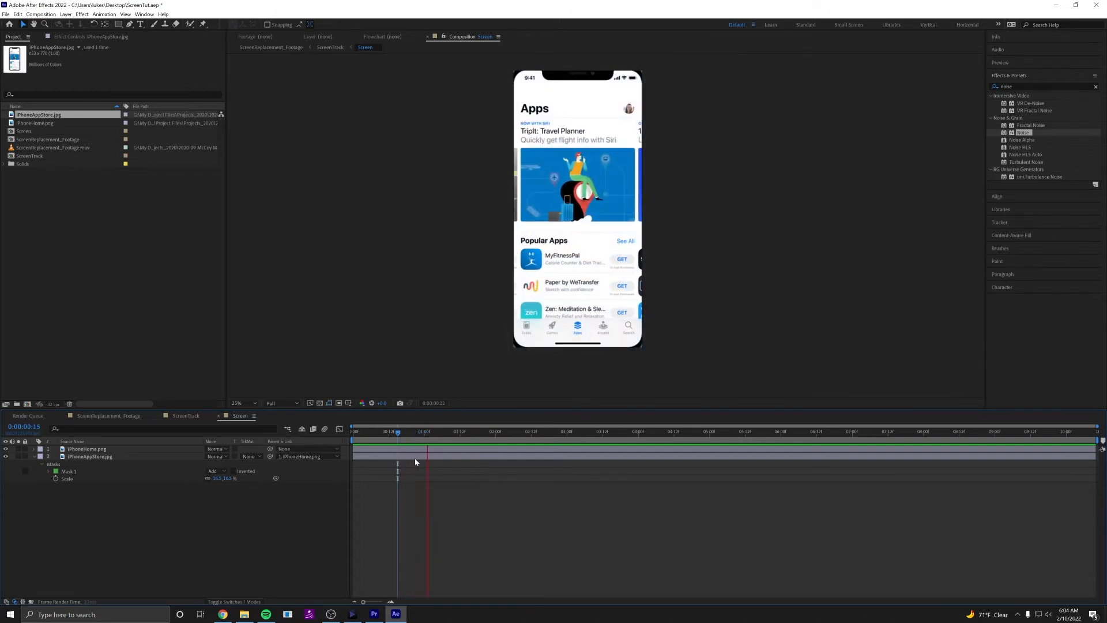
# Apply Easy Ease In to the iPhoneHome.png layer's ending Position, Scale and Opacity keyframes and play back the transition.
pyautogui.click(434, 448)
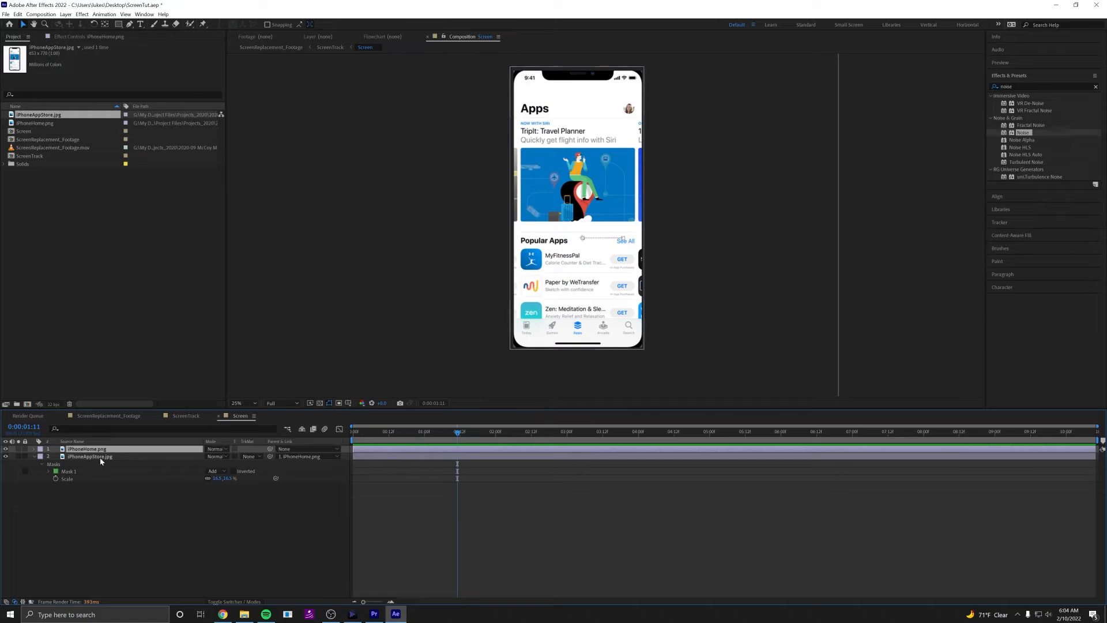
pyautogui.click(34, 450)
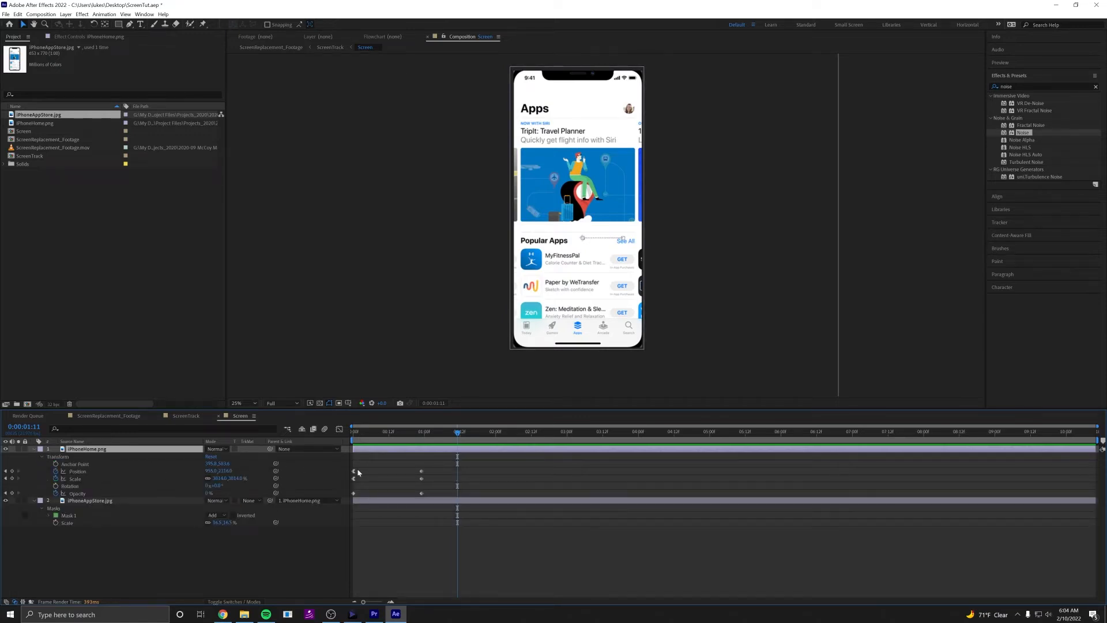
pyautogui.click(453, 467)
pyautogui.moveTo(440, 458); pyautogui.dragTo(412, 507)
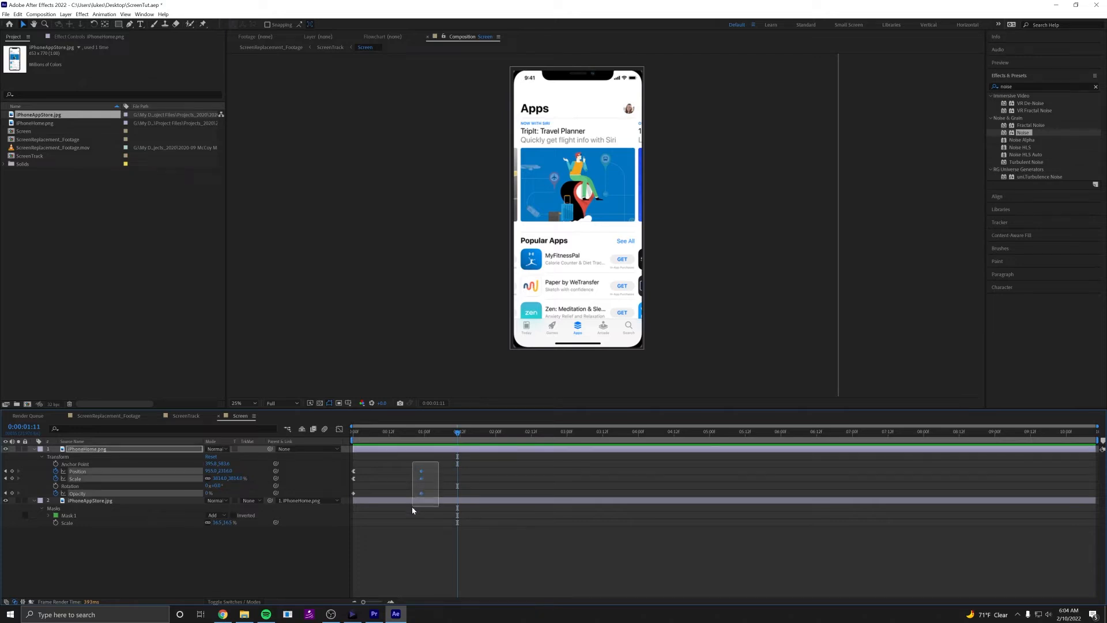
pyautogui.rightClick(420, 471)
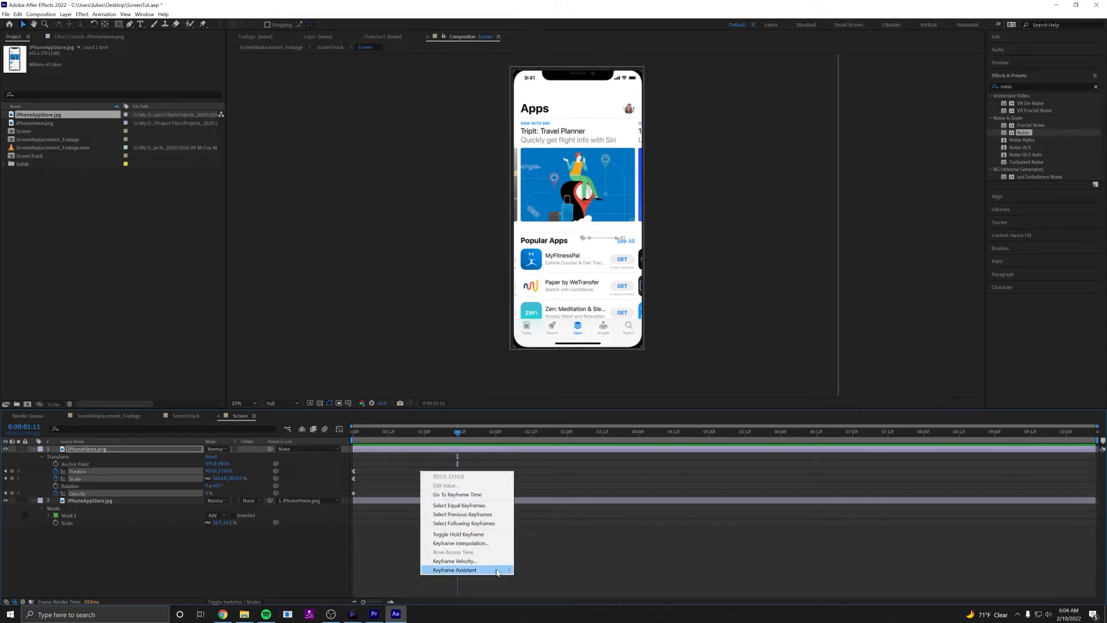
pyautogui.moveTo(497, 571)
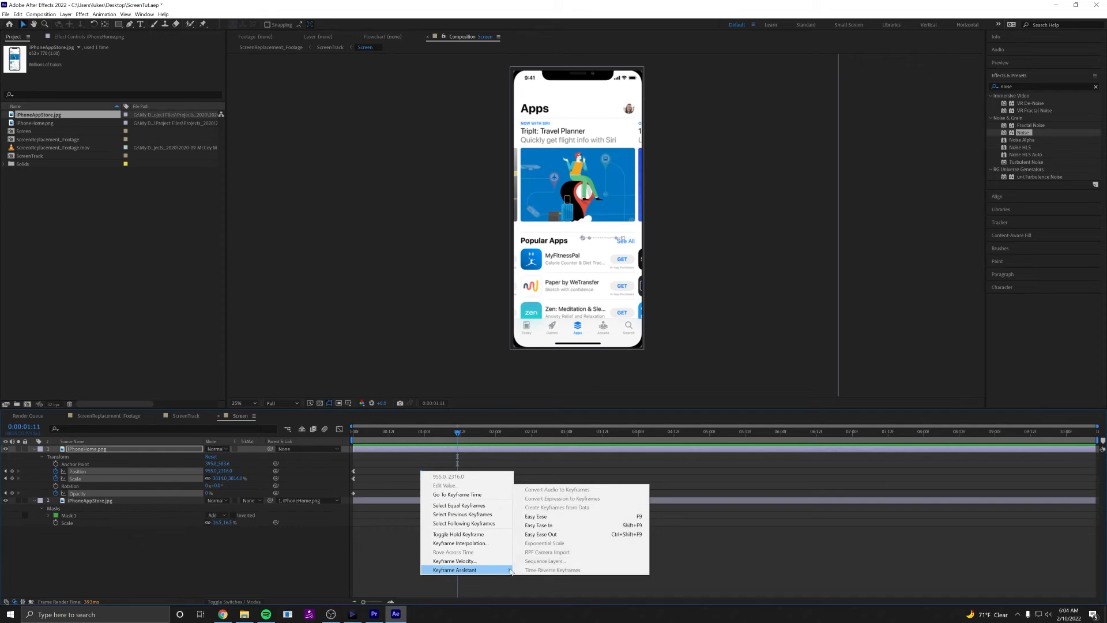
pyautogui.click(556, 526)
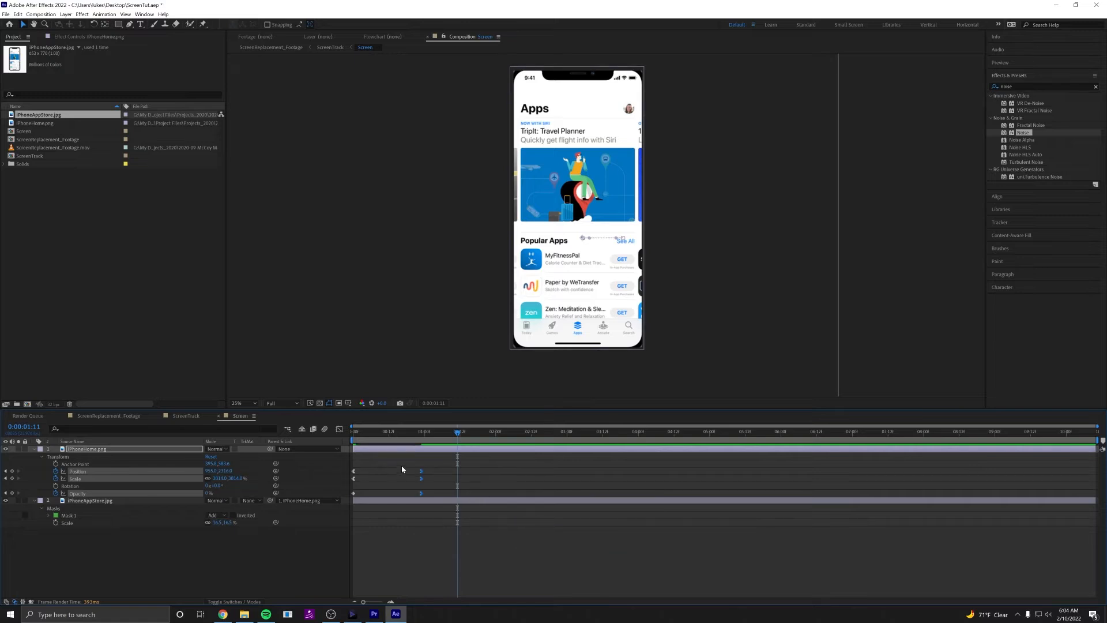
pyautogui.click(459, 477)
pyautogui.press('space')
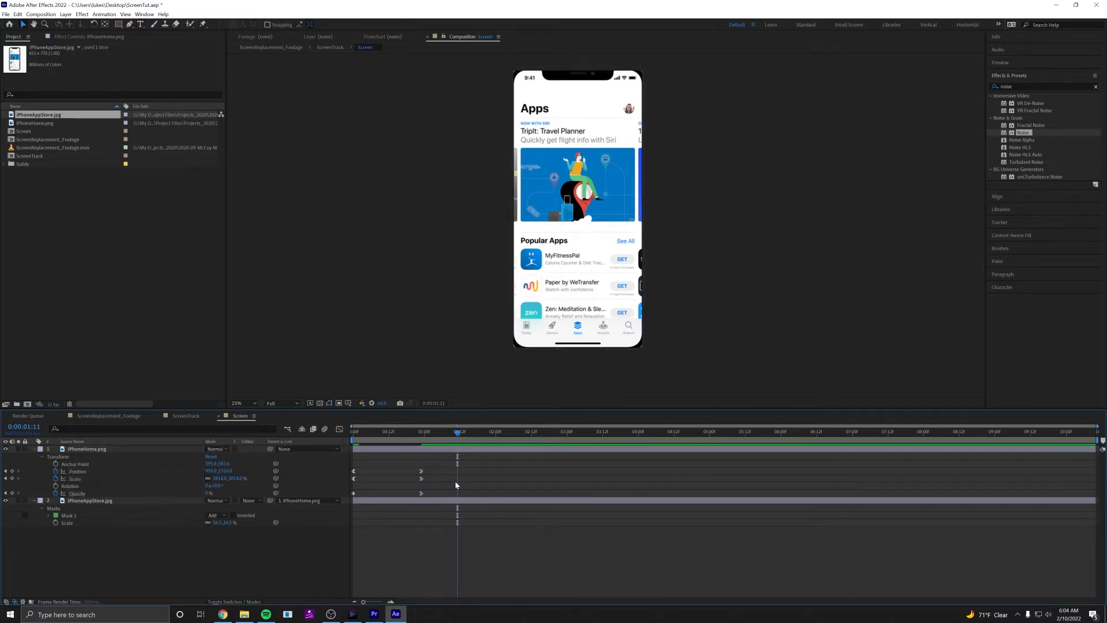
pyautogui.press('space')
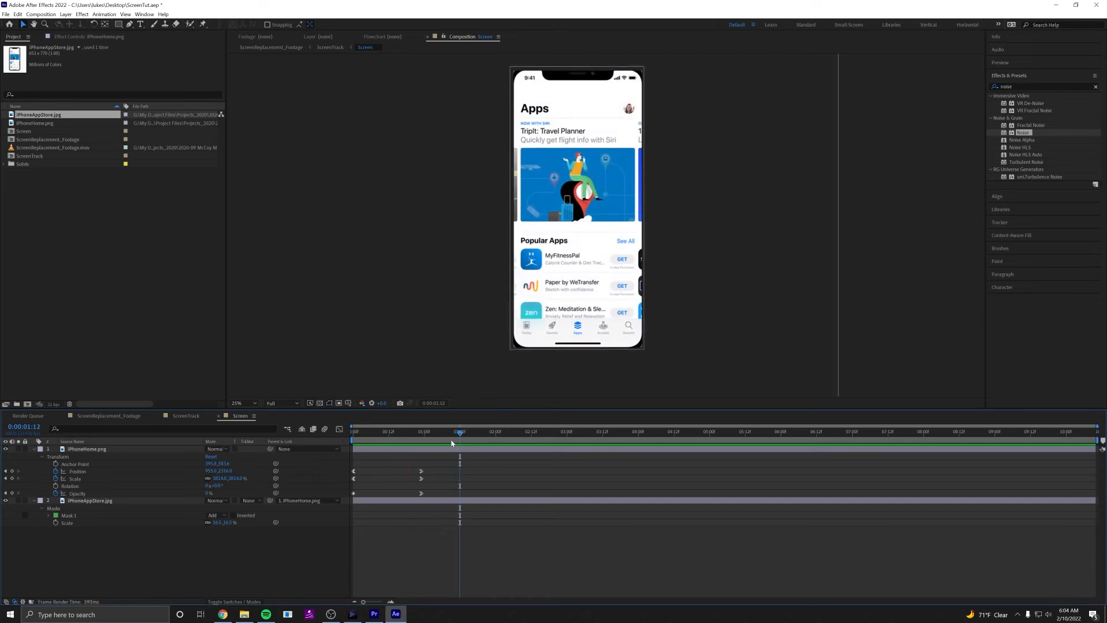
# Shorten the zoom by moving the iPhoneHome.png layer's ending keyframes to about 0:00:00:13, and replay it from the start.
pyautogui.moveTo(453, 437)
pyautogui.mouseDown()
pyautogui.moveTo(364, 438)
pyautogui.moveTo(445, 438)
pyautogui.mouseUp()
pyautogui.moveTo(422, 496); pyautogui.dragTo(391, 474)
pyautogui.moveTo(408, 435); pyautogui.dragTo(313, 444)
pyautogui.press('space')
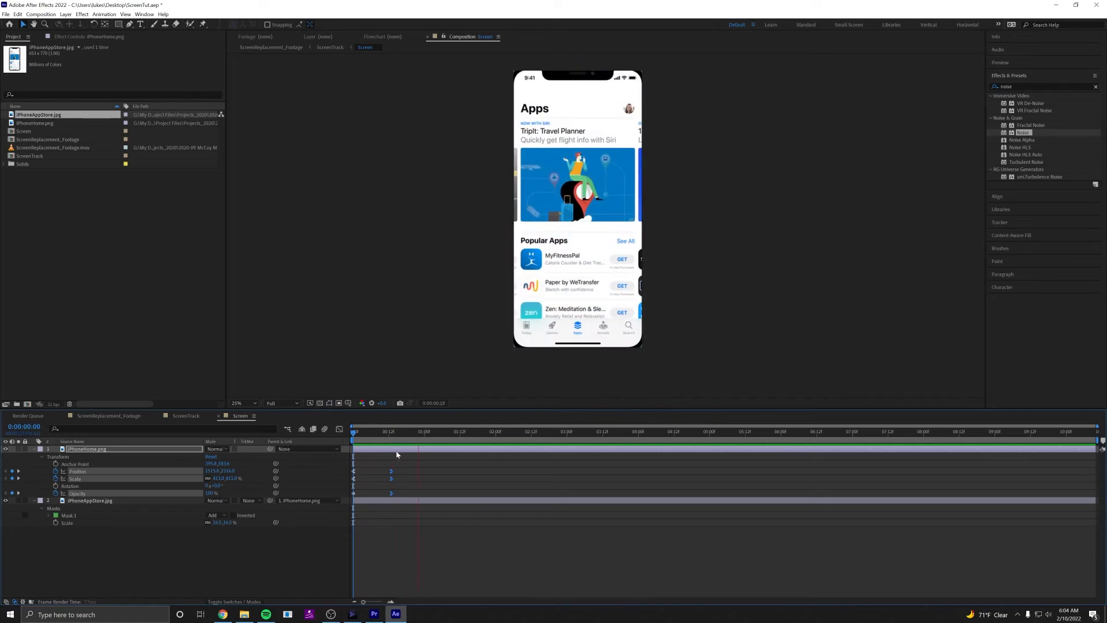
pyautogui.press('space')
pyautogui.click(437, 480)
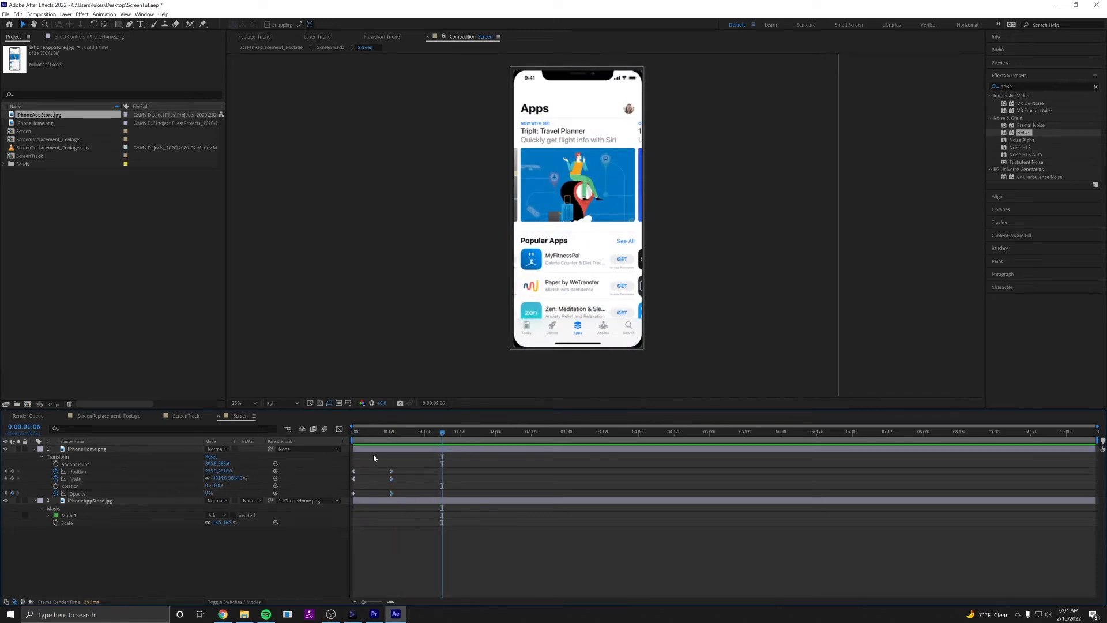
# Play the ScreenReplacement_Footage composition from the start and park at 0:00:00:05, when the thumb taps the phone screen.
pyautogui.click(109, 416)
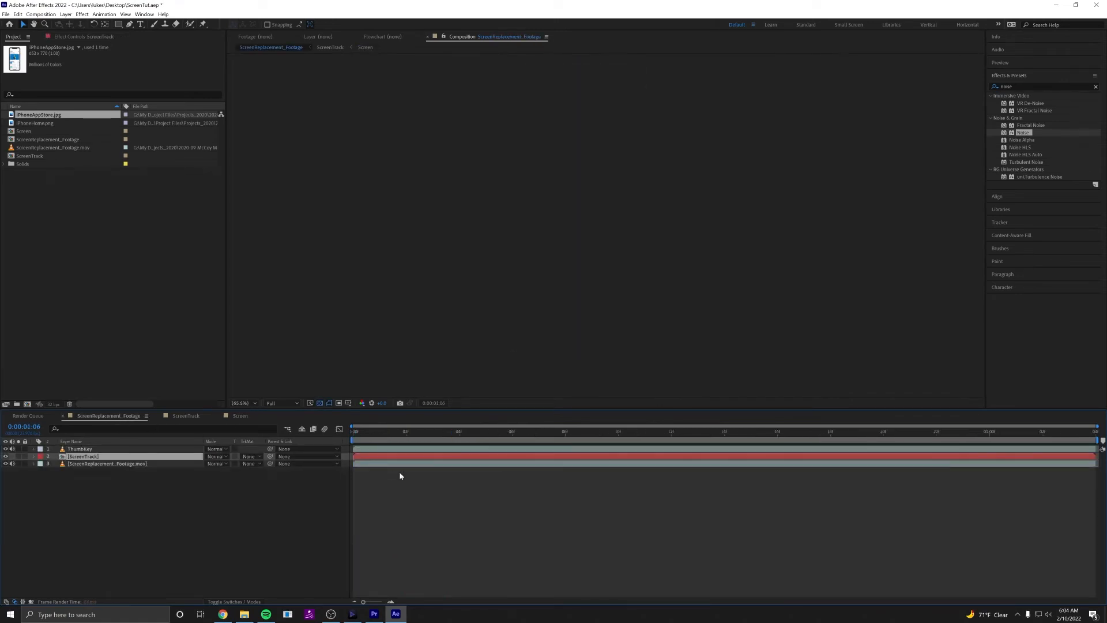
pyautogui.moveTo(450, 437); pyautogui.dragTo(298, 437)
pyautogui.press('space')
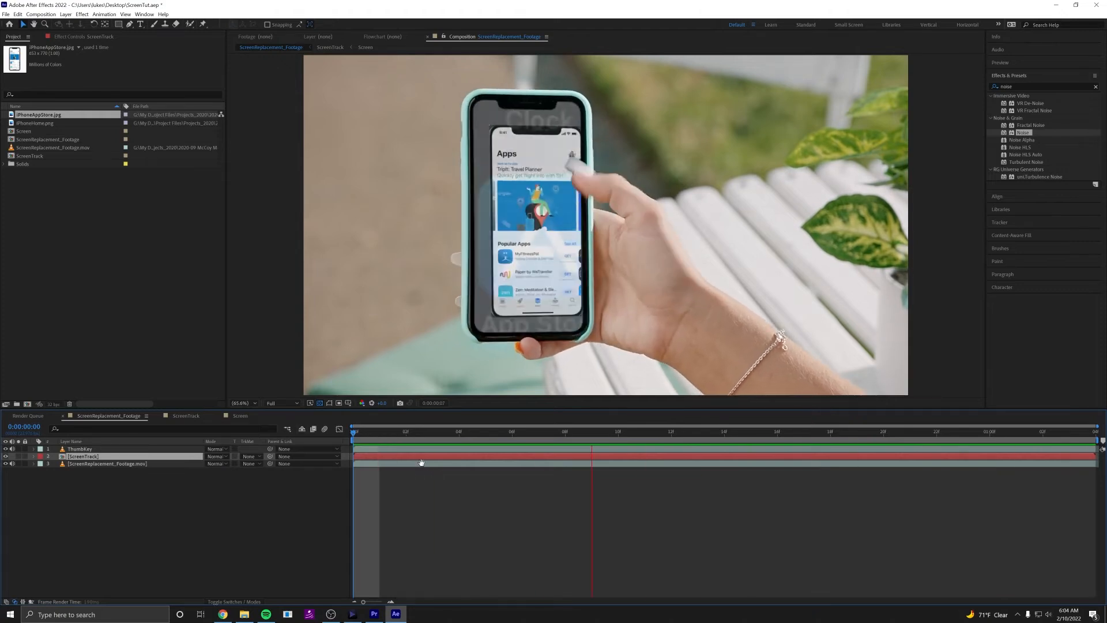
pyautogui.press('space')
pyautogui.moveTo(484, 438)
pyautogui.mouseDown()
pyautogui.moveTo(342, 441)
pyautogui.moveTo(510, 448)
pyautogui.moveTo(483, 446)
pyautogui.mouseUp()
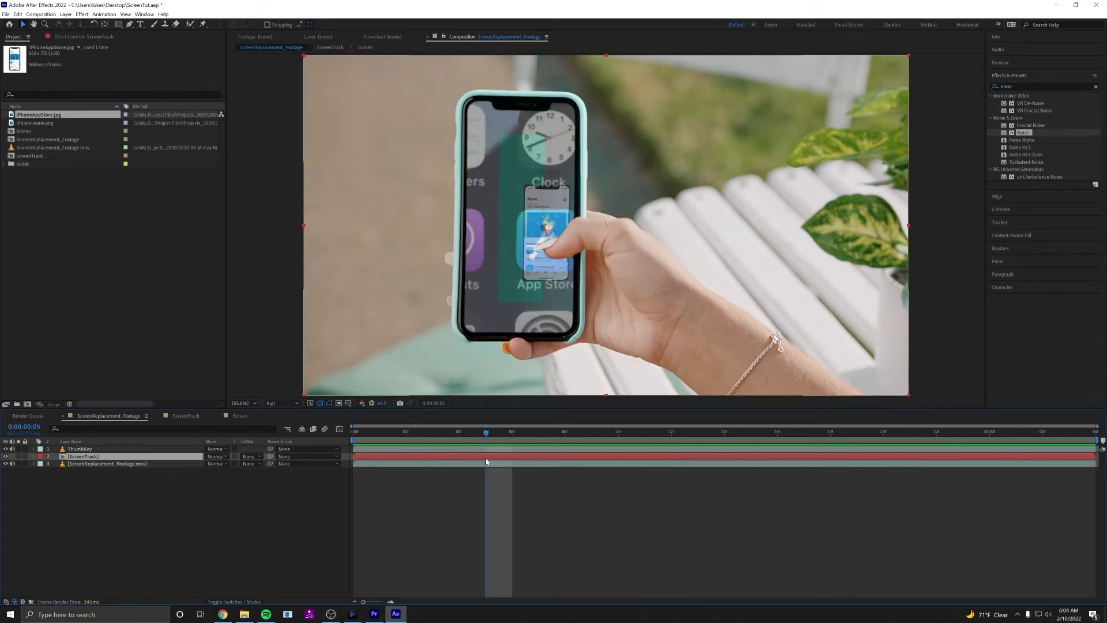
pyautogui.click(500, 509)
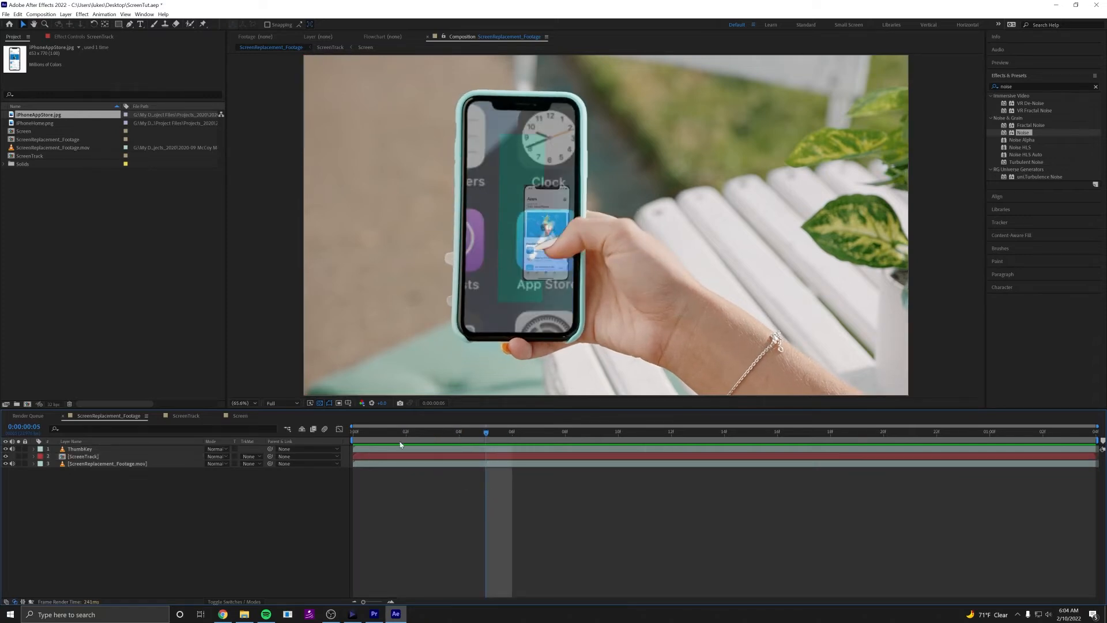
# In the Screen composition, shift the iPhoneHome.png keyframes so the zoom starts at 0:00:00:05 and ends at about 0:00:00:19.
pyautogui.click(241, 417)
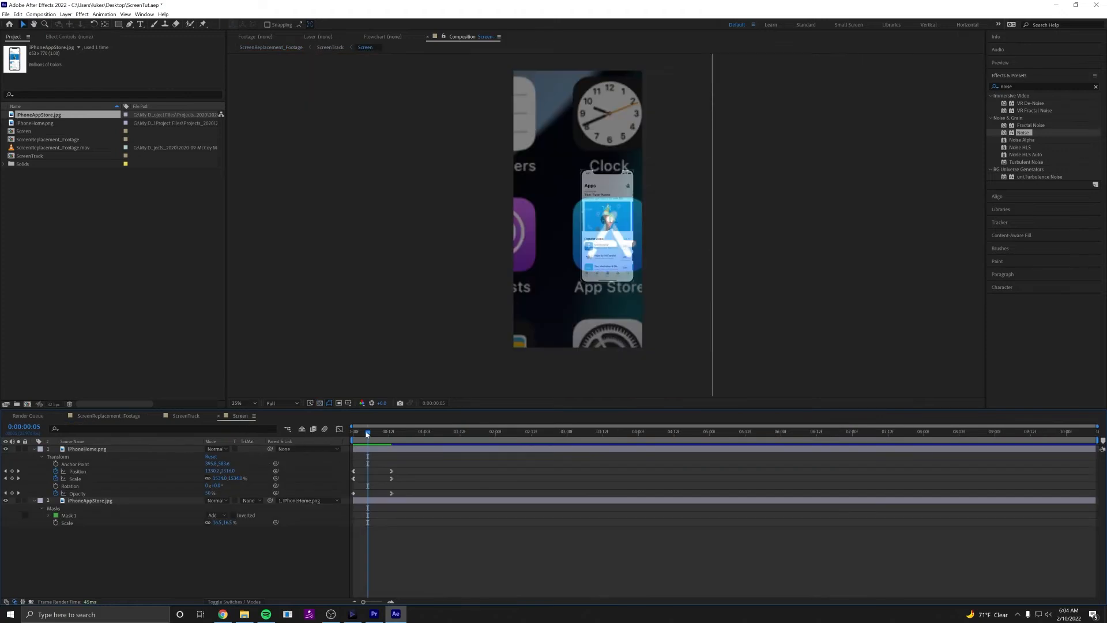
pyautogui.scroll(2, 367, 487)
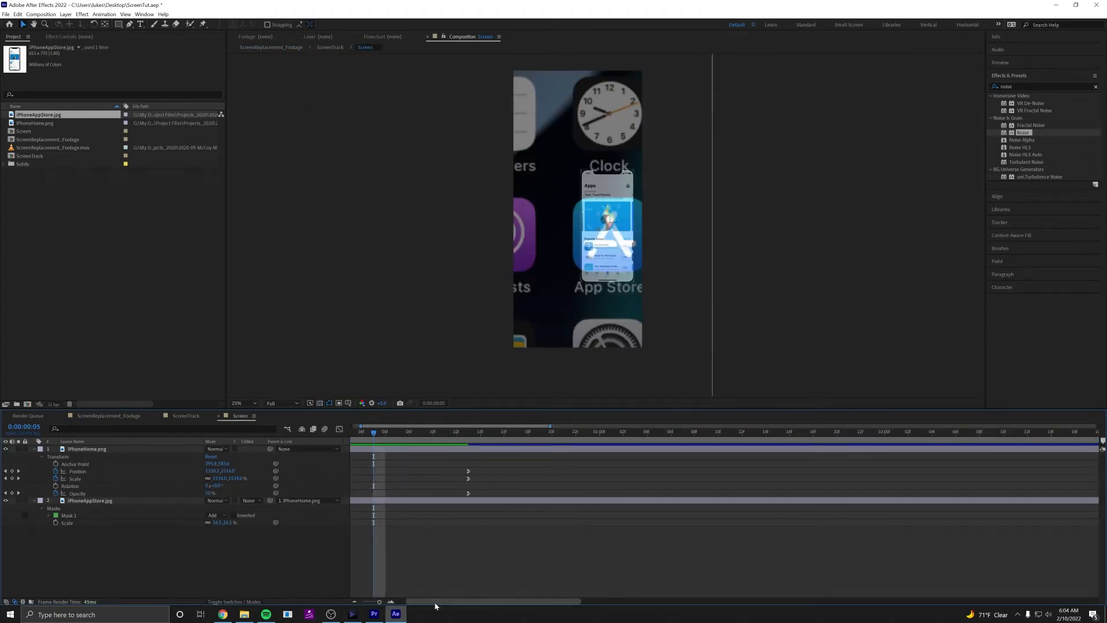
pyautogui.moveTo(437, 603); pyautogui.dragTo(412, 600)
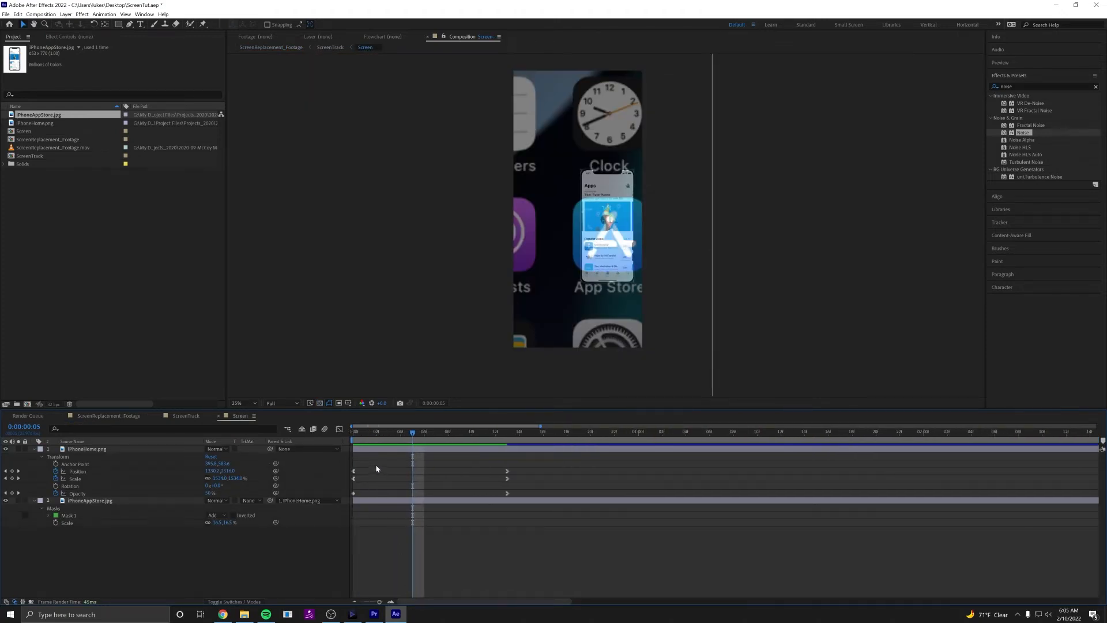
pyautogui.moveTo(377, 469); pyautogui.dragTo(413, 478)
pyautogui.moveTo(492, 467); pyautogui.dragTo(535, 520)
pyautogui.moveTo(519, 478); pyautogui.dragTo(579, 478)
pyautogui.click(601, 476)
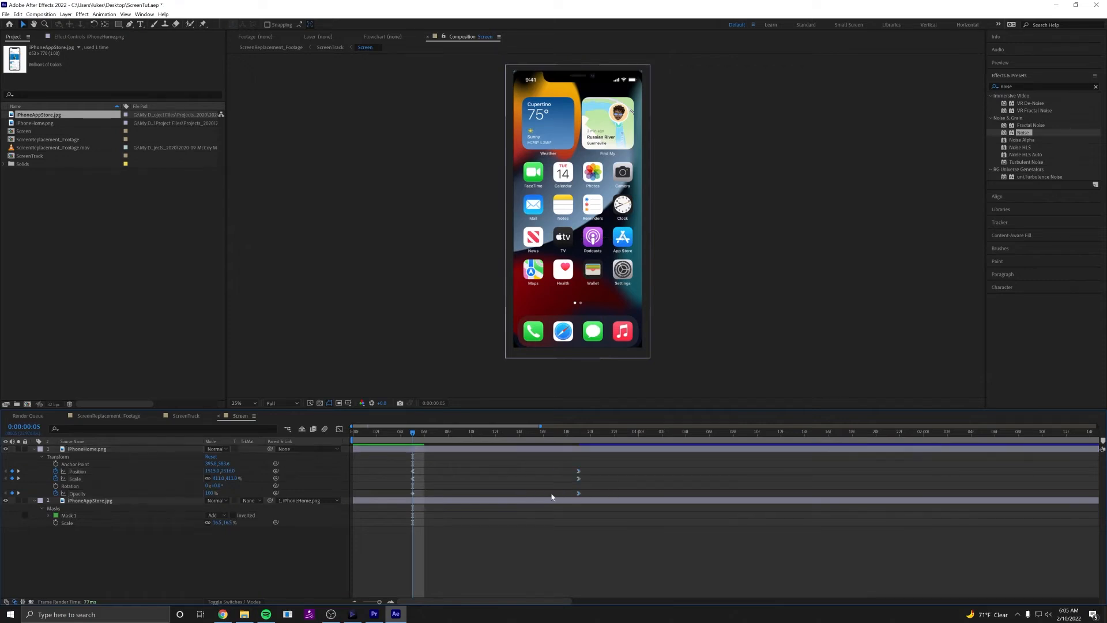
# Preview the retimed transition in the ScreenReplacement_Footage composition and stop at 0:00:00:12.
pyautogui.click(121, 420)
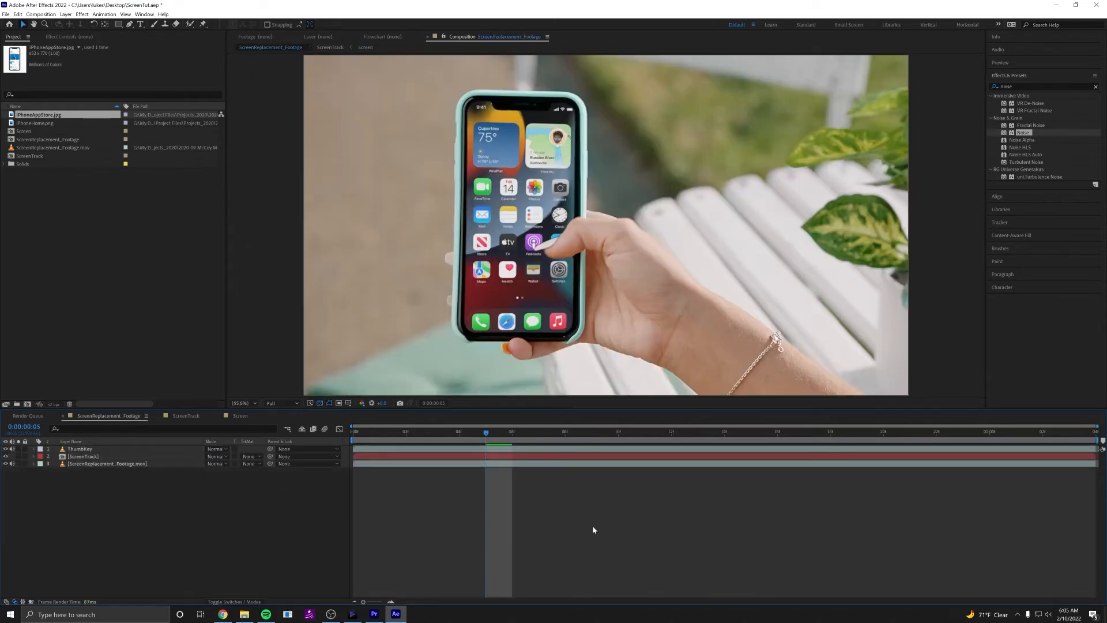
pyautogui.press('space')
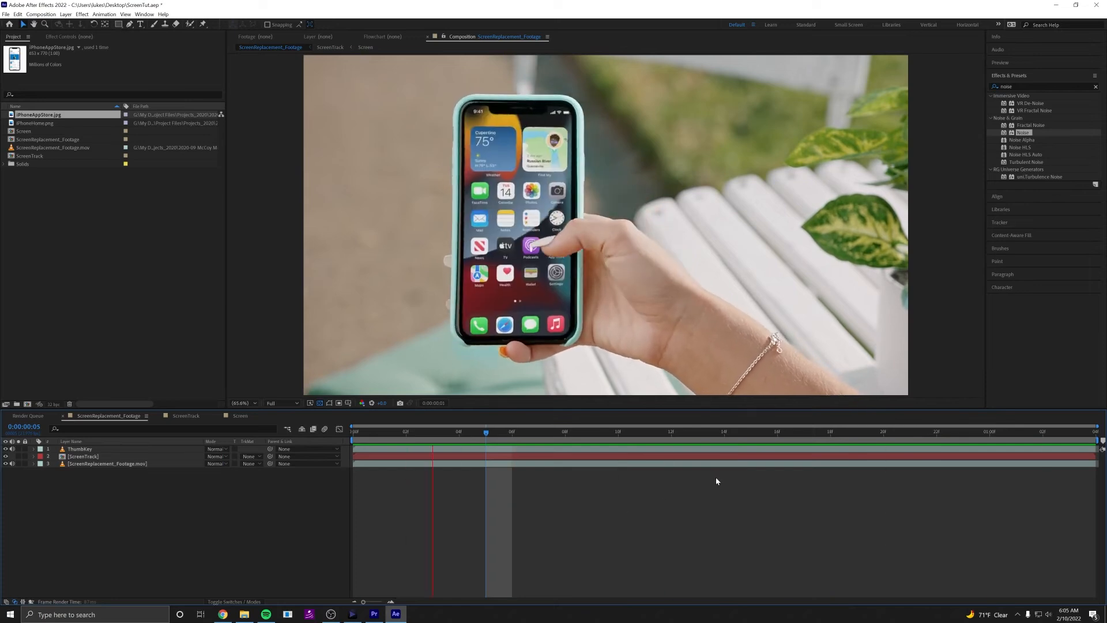
pyautogui.moveTo(999, 434); pyautogui.dragTo(671, 438)
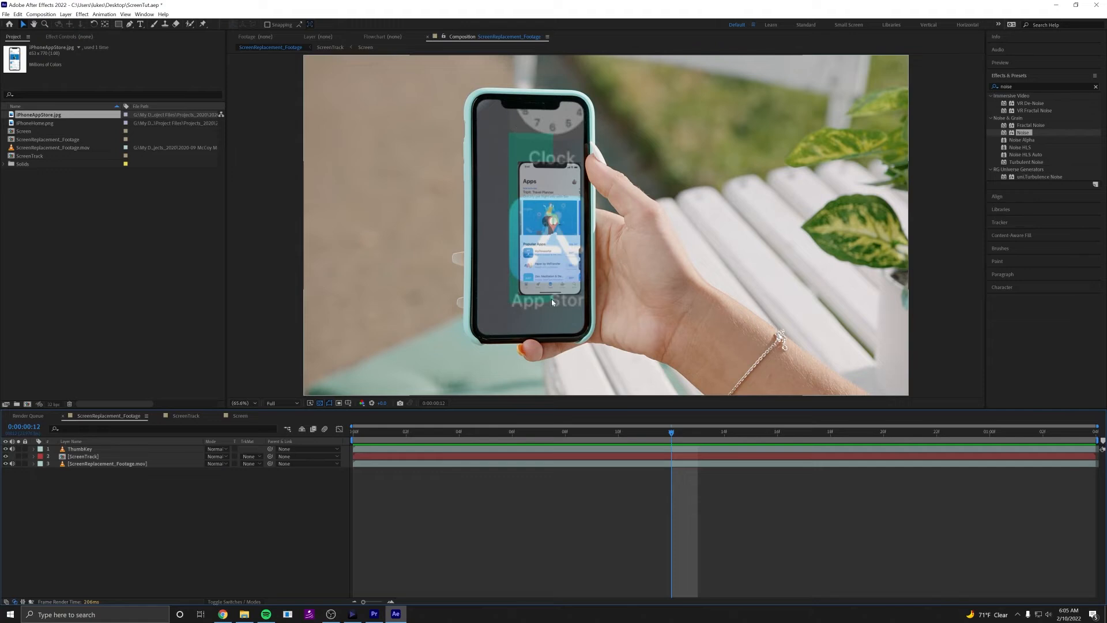
# Open the ScreenTrack composition and delete the Deep Turquoise and Pale Gray-Turquoise solids beneath the Screen layer.
pyautogui.click(92, 457)
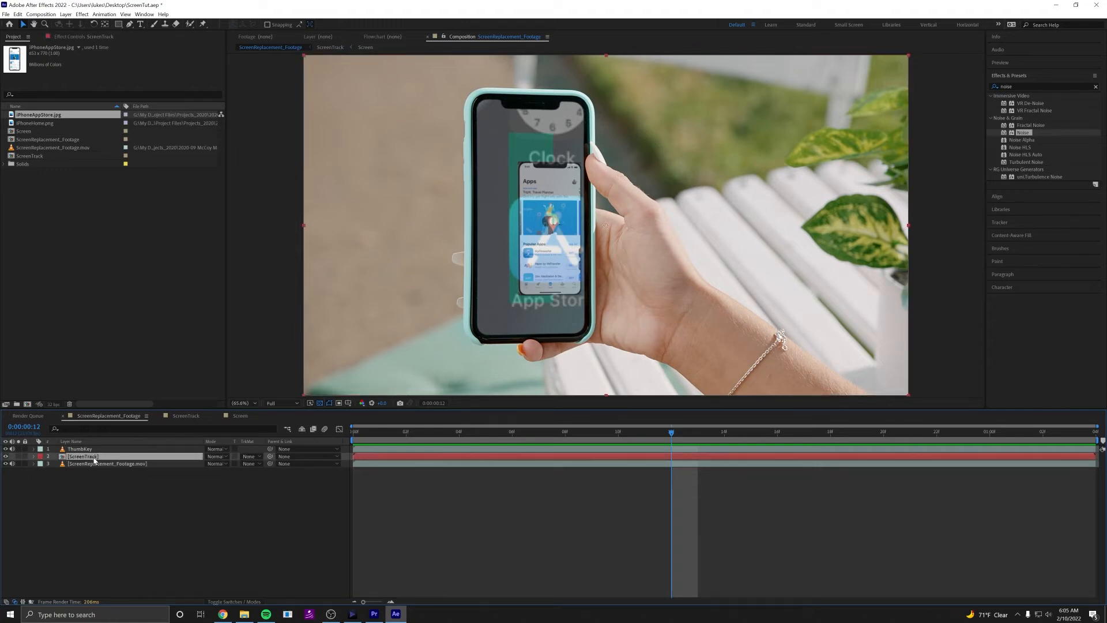
pyautogui.doubleClick(94, 457)
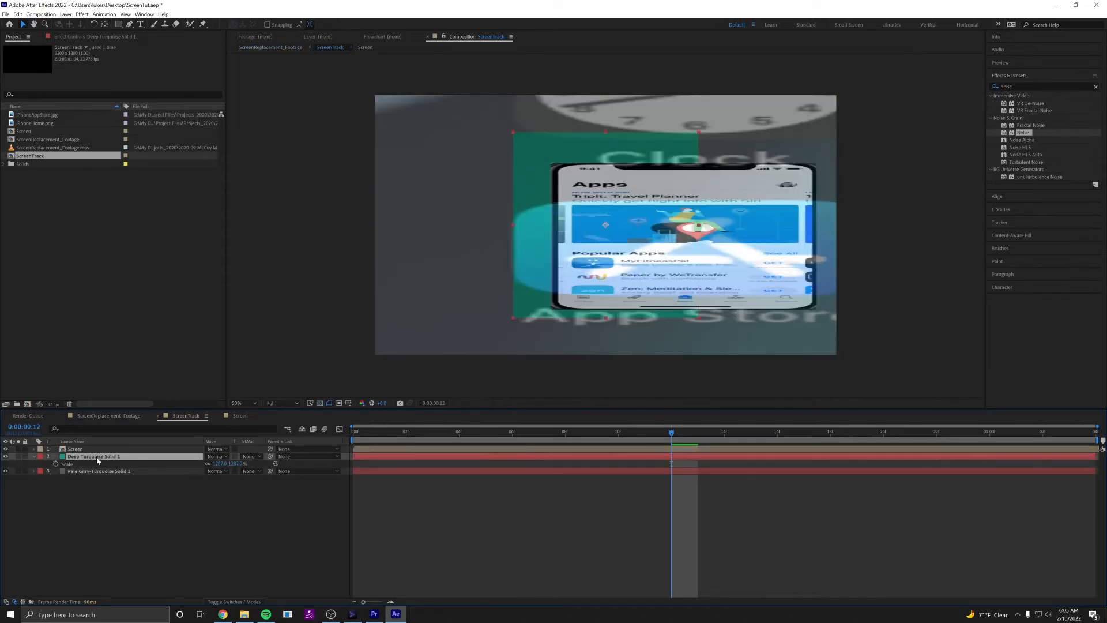
pyautogui.press('Delete')
pyautogui.click(102, 458)
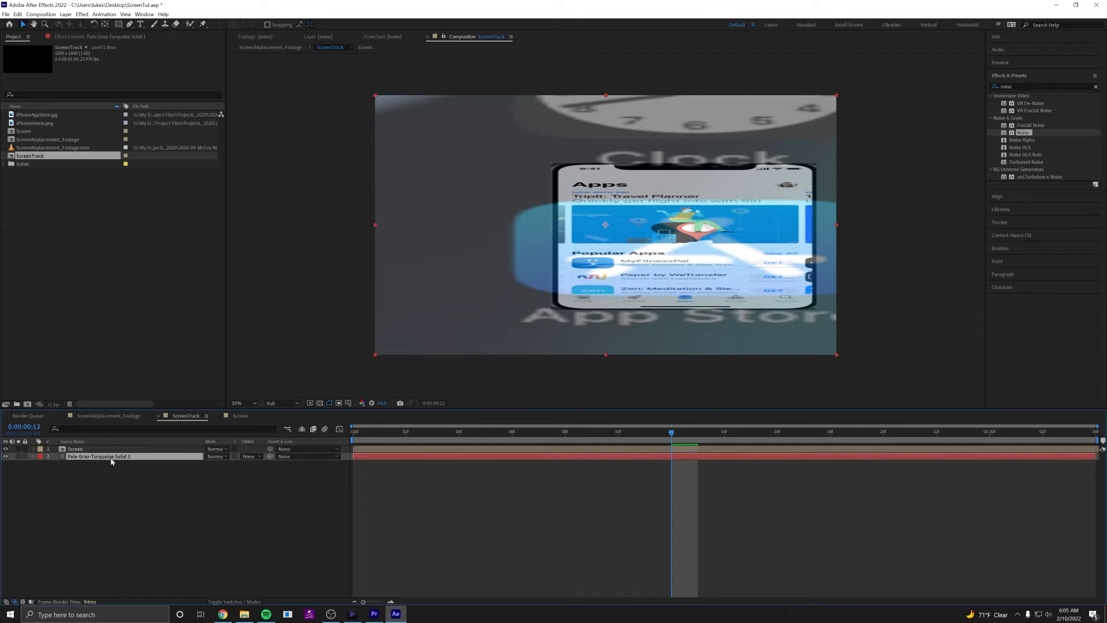
pyautogui.press('Delete')
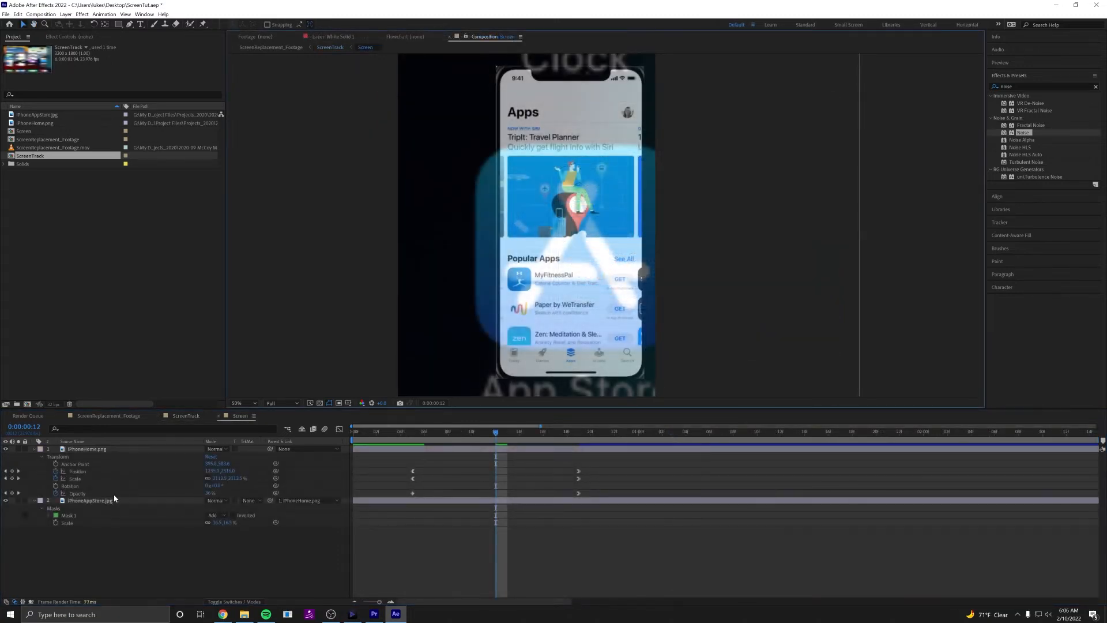
# In the Screen composition, select the iPhoneAppStore.jpg layer and activate the Pen tool for masking around the phone's notch.
pyautogui.click(109, 500)
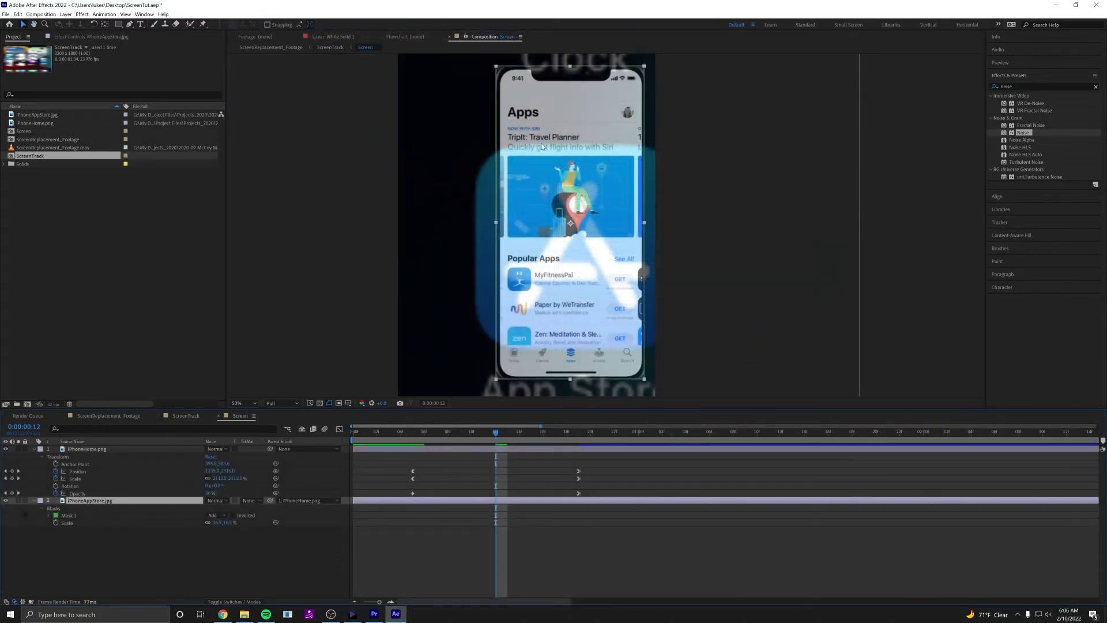
pyautogui.scroll(1, 536, 113)
pyautogui.moveTo(550, 99); pyautogui.dragTo(585, 312)
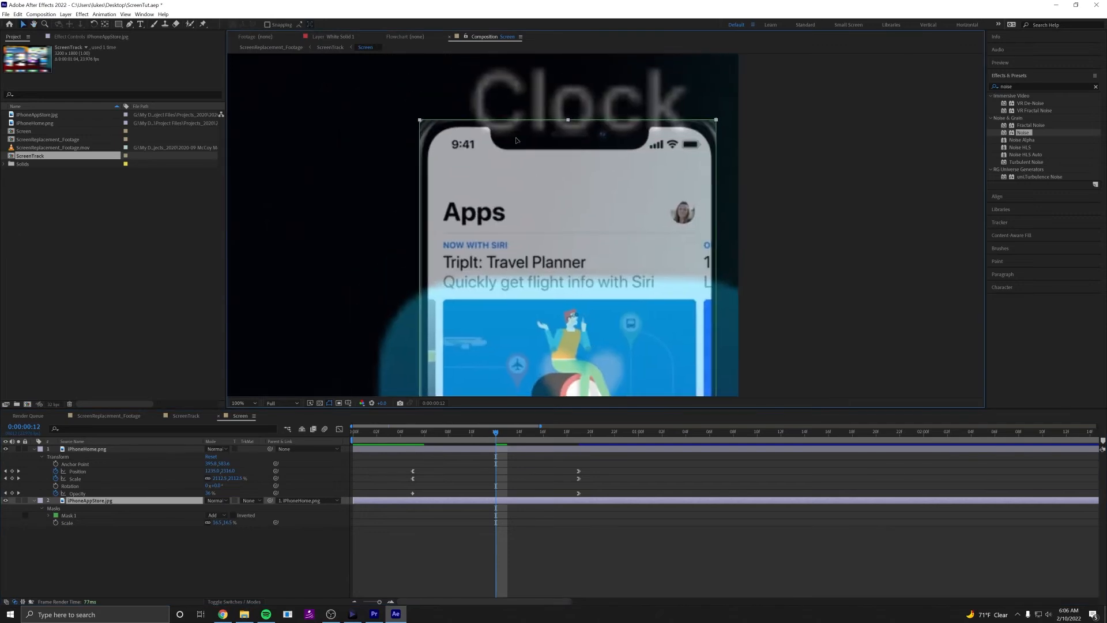
pyautogui.moveTo(517, 140); pyautogui.dragTo(532, 178)
pyautogui.scroll(1, 532, 179)
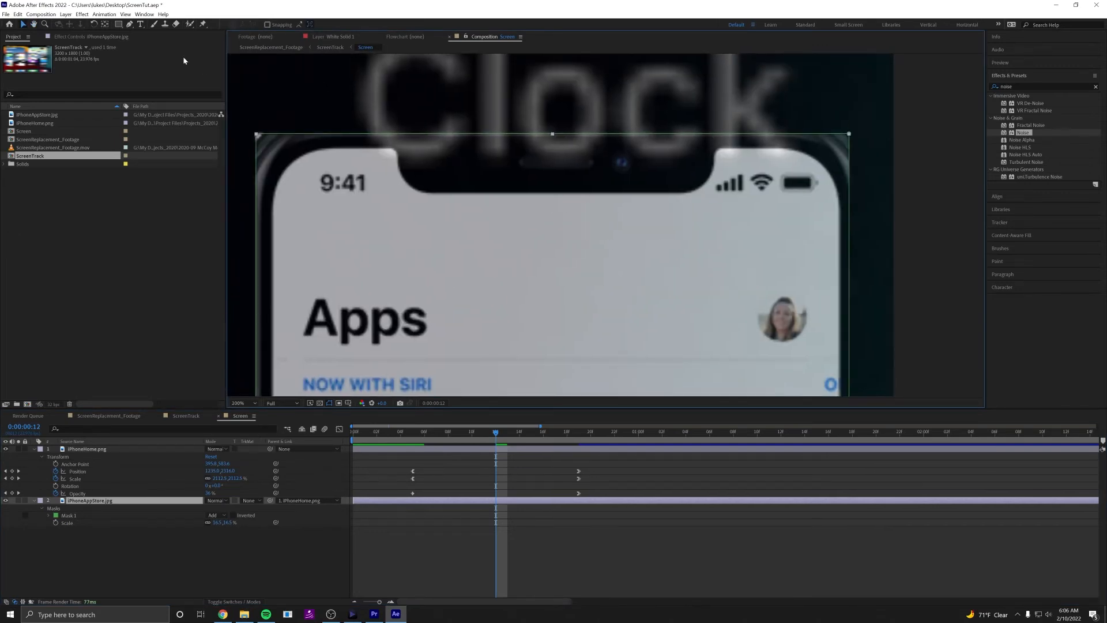
pyautogui.click(130, 24)
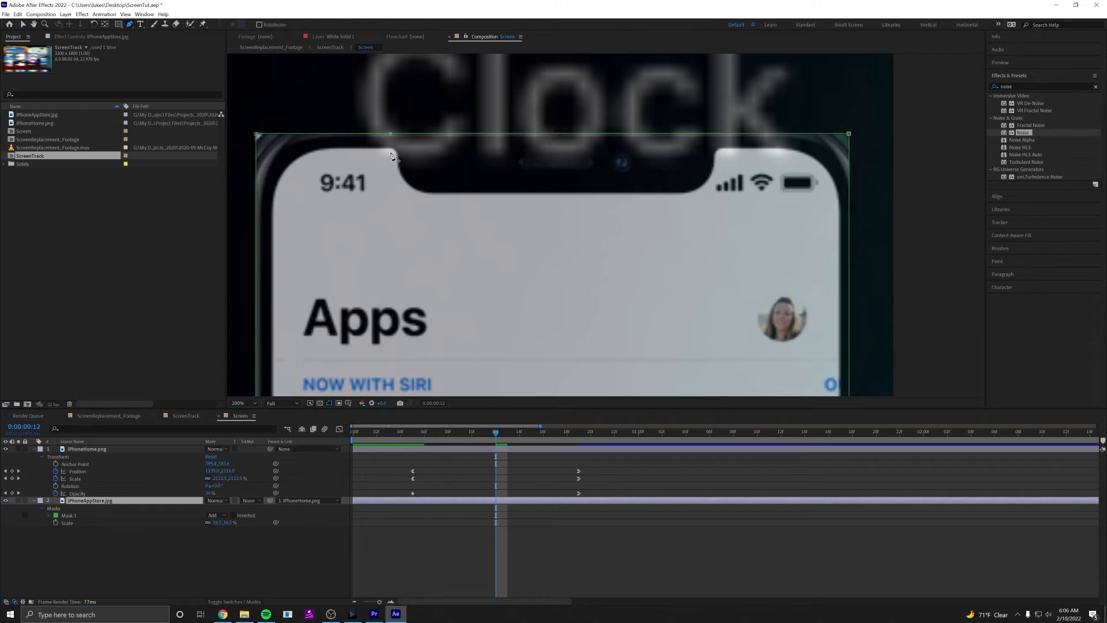
pyautogui.moveTo(391, 154); pyautogui.dragTo(390, 152)
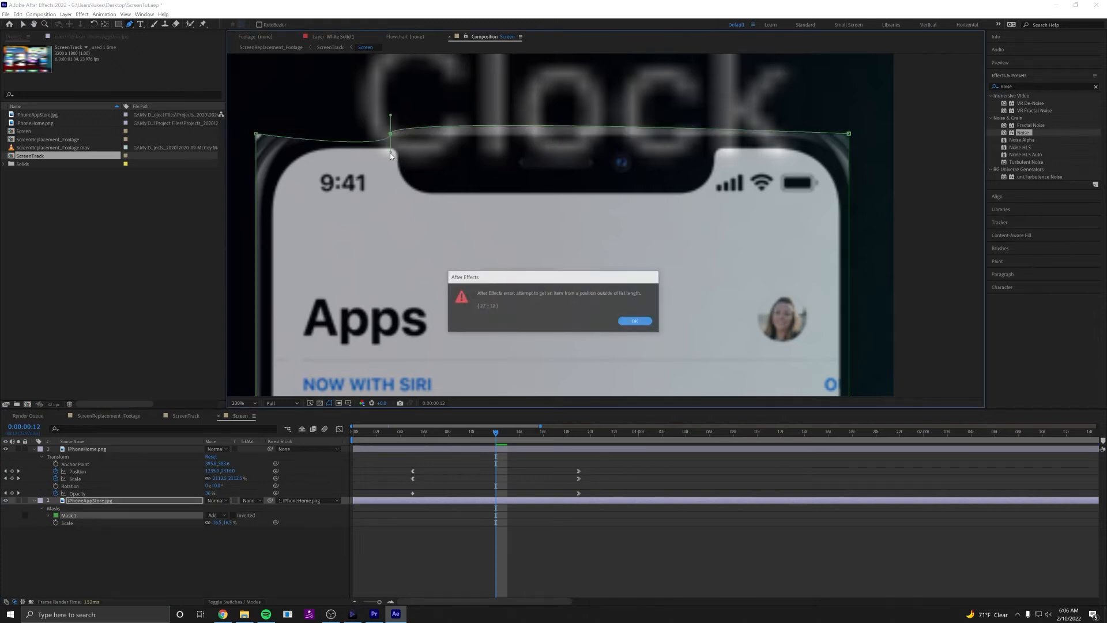
pyautogui.click(636, 321)
pyautogui.hotkey('ctrl', 'z')
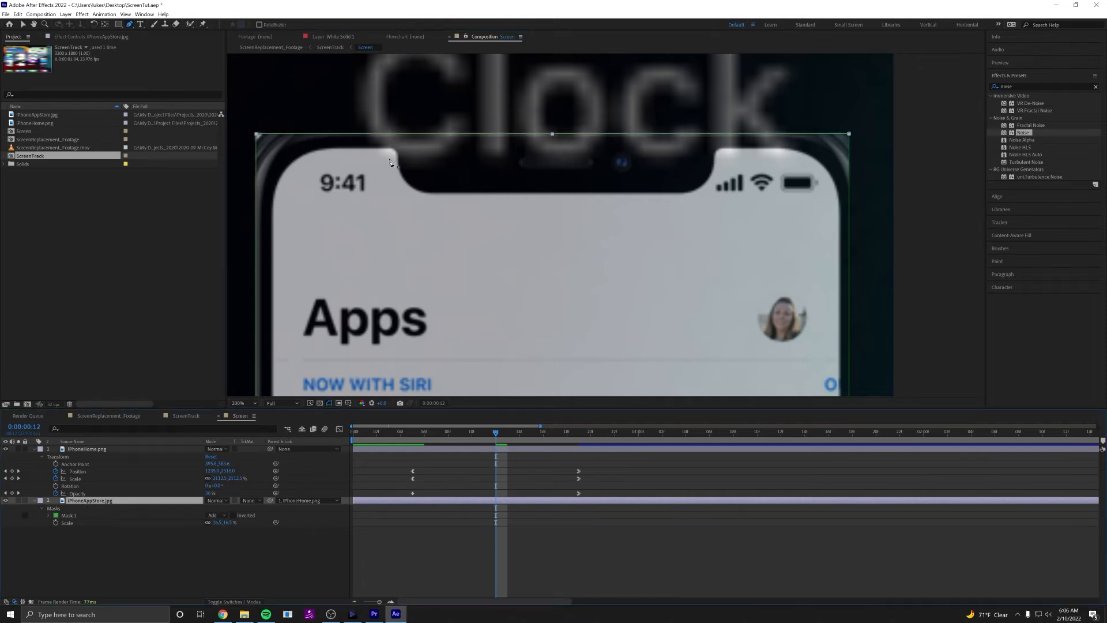
# Begin a new mask path on iPhoneAppStore.jpg at the notch's upper-left end and curve it around the phone screen's upper-left corner.
pyautogui.scroll(1, 388, 179)
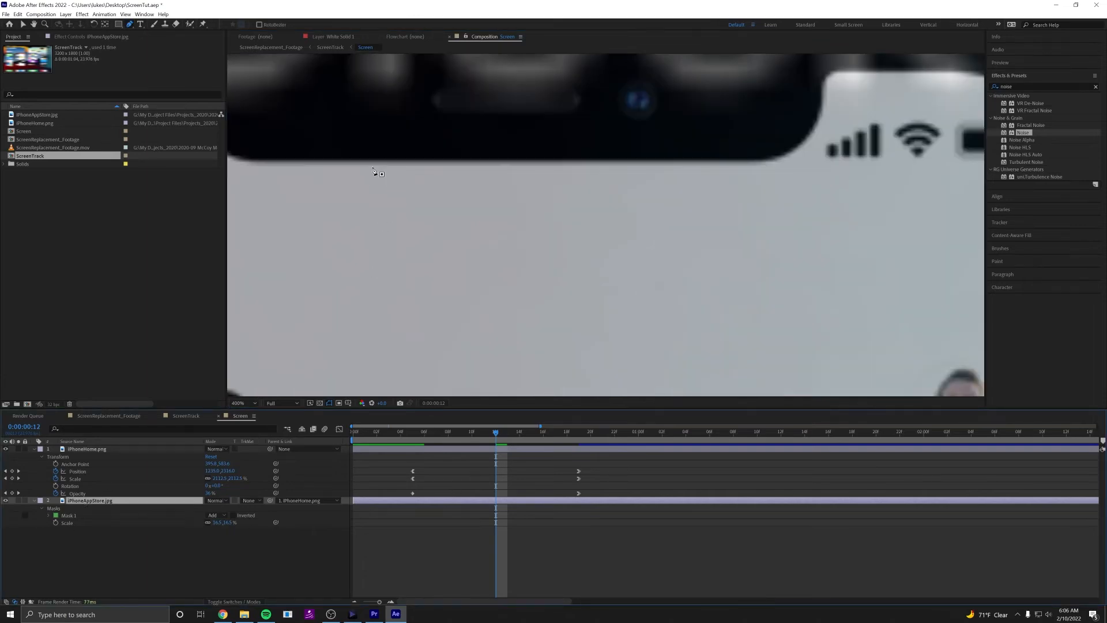
pyautogui.moveTo(383, 174); pyautogui.dragTo(775, 315)
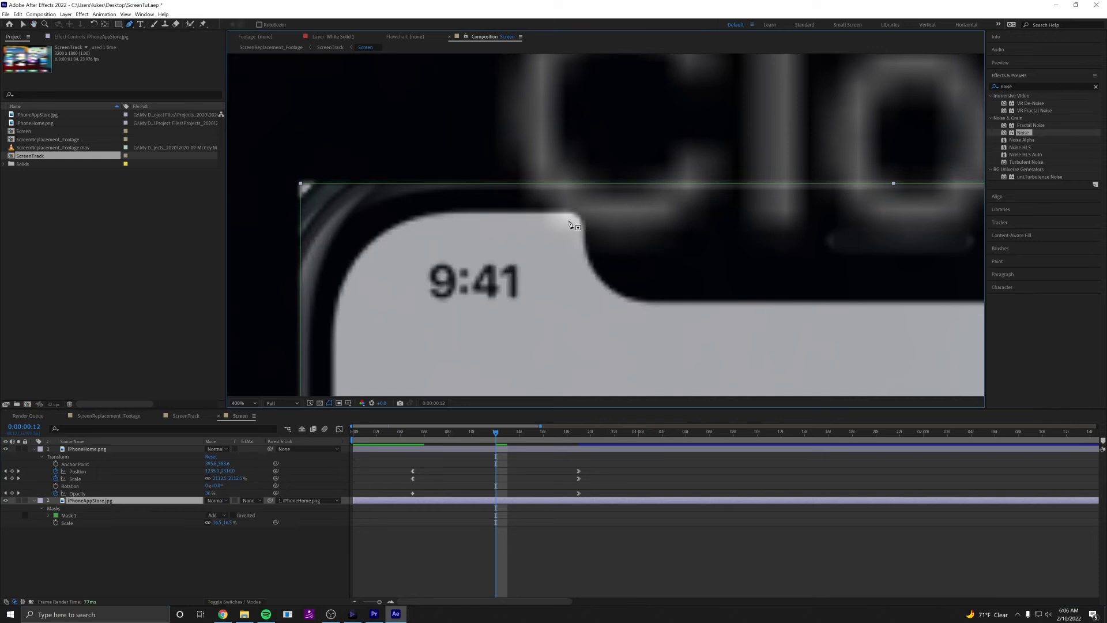
pyautogui.moveTo(567, 220); pyautogui.dragTo(557, 221)
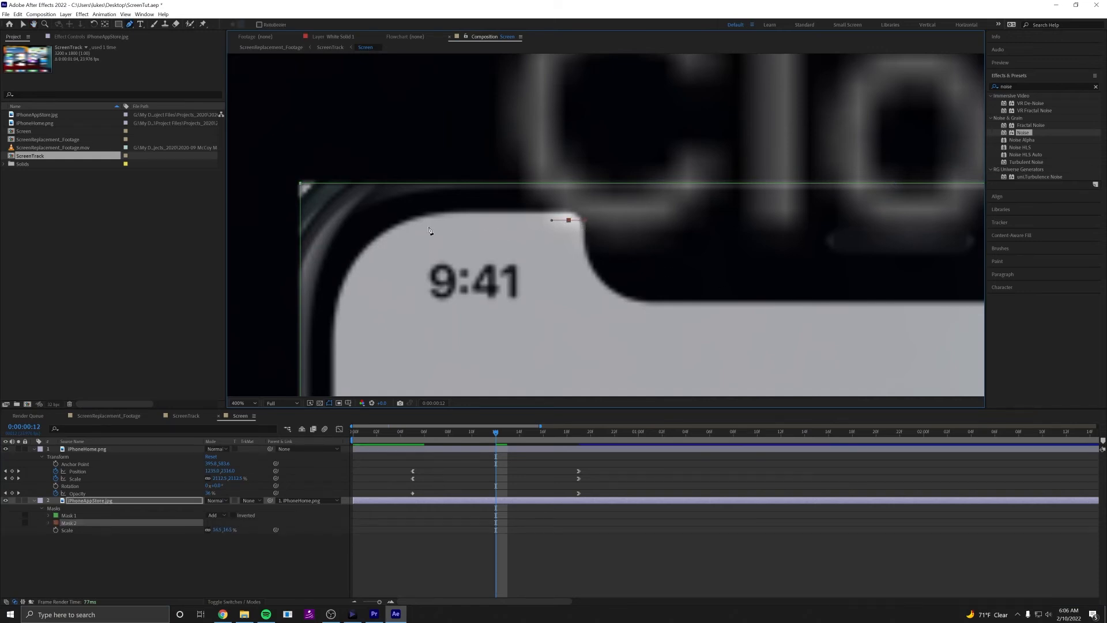
pyautogui.moveTo(437, 223); pyautogui.dragTo(428, 220)
pyautogui.moveTo(383, 272); pyautogui.dragTo(428, 223)
pyautogui.moveTo(385, 270); pyautogui.dragTo(385, 312)
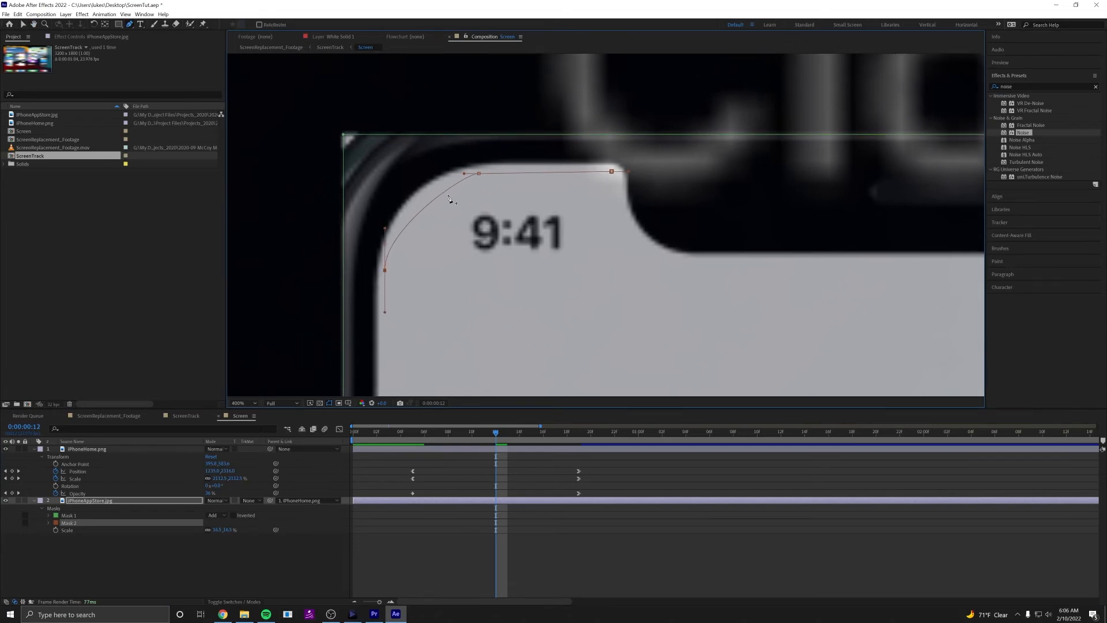
pyautogui.moveTo(464, 173); pyautogui.dragTo(436, 174)
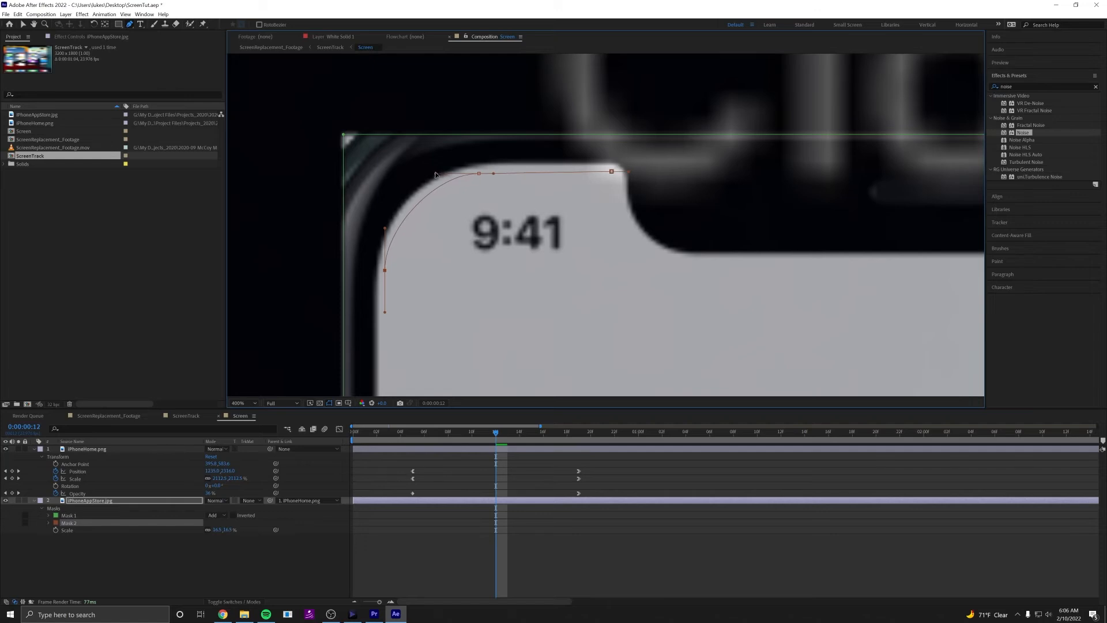
pyautogui.press(',')
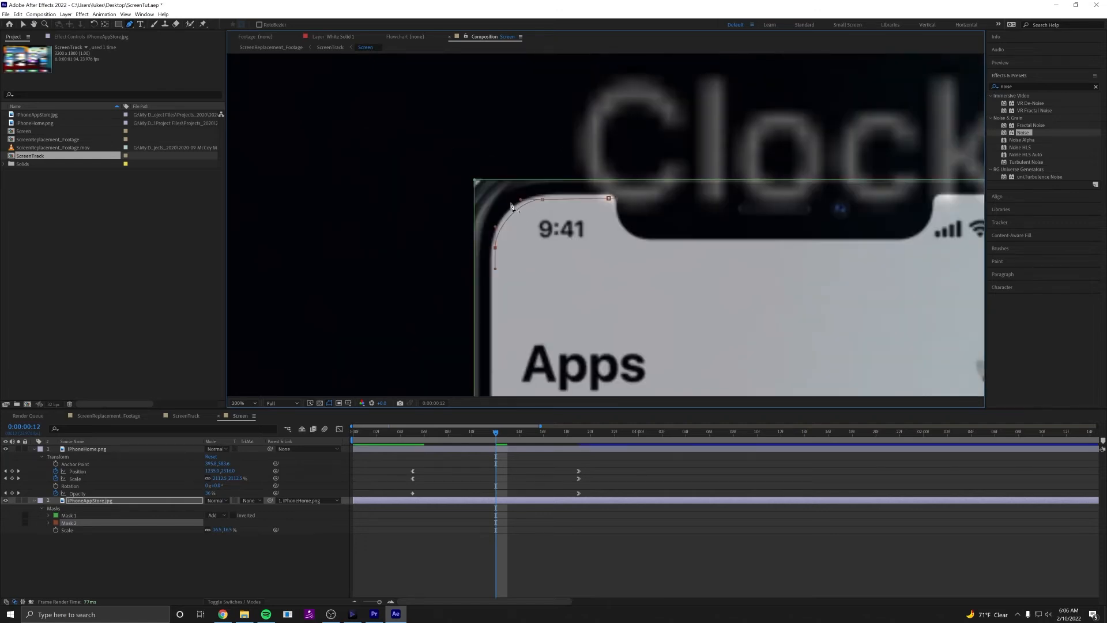
# Continue the mask path down the phone screen's left edge and curve it around the lower-left corner.
pyautogui.scroll(-10, 562, 300)
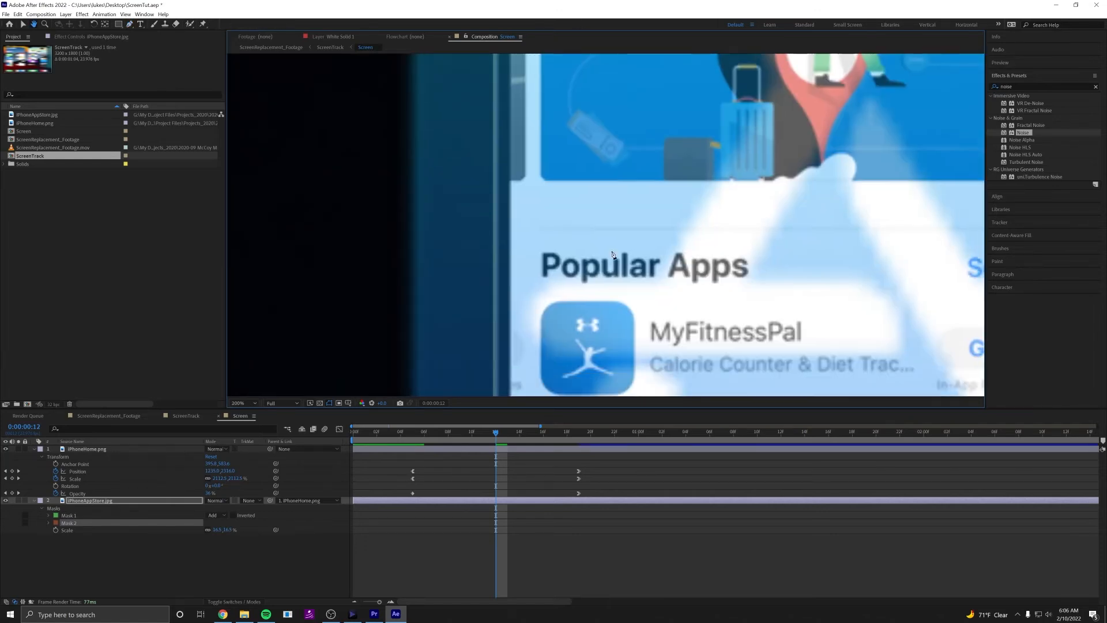
pyautogui.moveTo(628, 296); pyautogui.dragTo(705, 162)
pyautogui.press('.')
pyautogui.moveTo(598, 214); pyautogui.dragTo(497, 239)
pyautogui.click(485, 207)
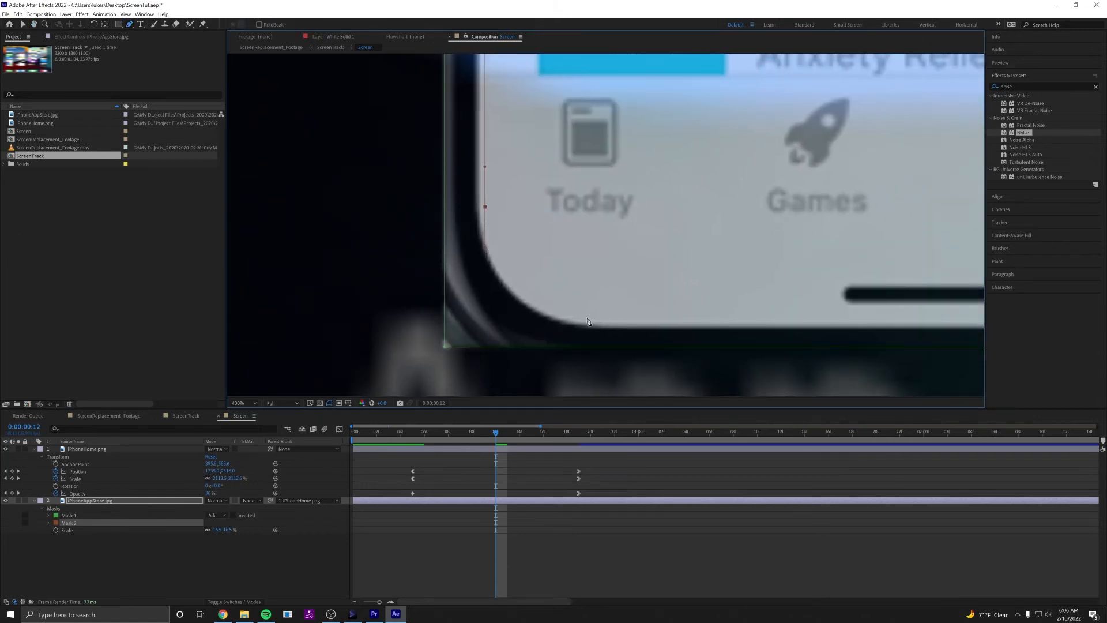
pyautogui.moveTo(589, 319); pyautogui.dragTo(651, 318)
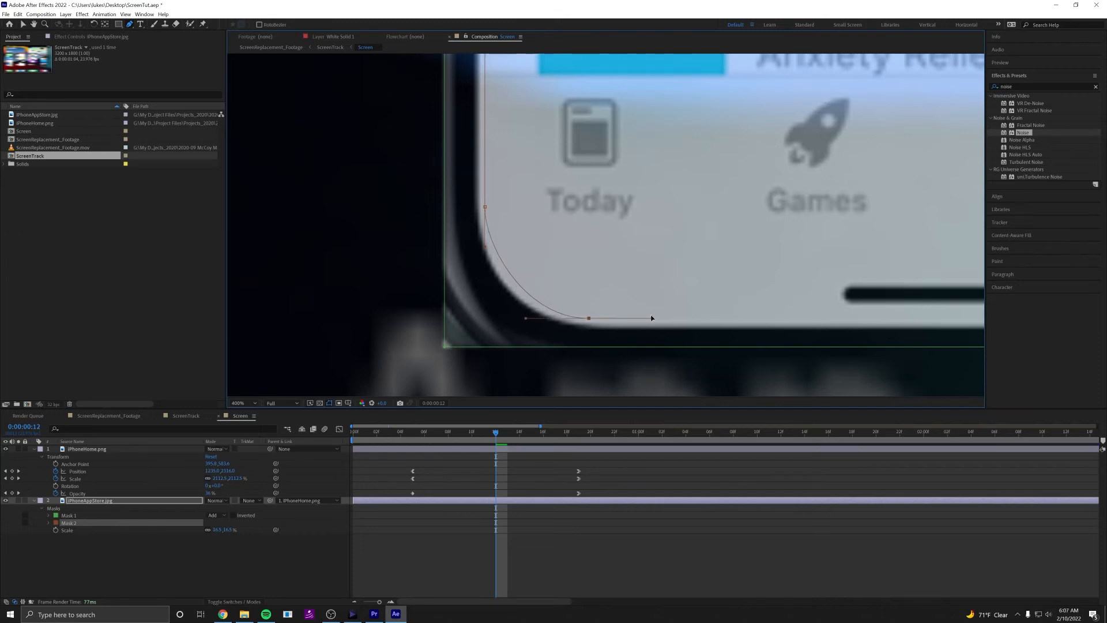
# Extend the mask path along the phone screen's bottom edge and around the lower-right corner, following the right edge upward.
pyautogui.moveTo(755, 284); pyautogui.dragTo(107, 246)
pyautogui.moveTo(912, 279); pyautogui.dragTo(595, 297)
pyautogui.moveTo(650, 189); pyautogui.dragTo(645, 130)
pyautogui.scroll(10, 647, 130)
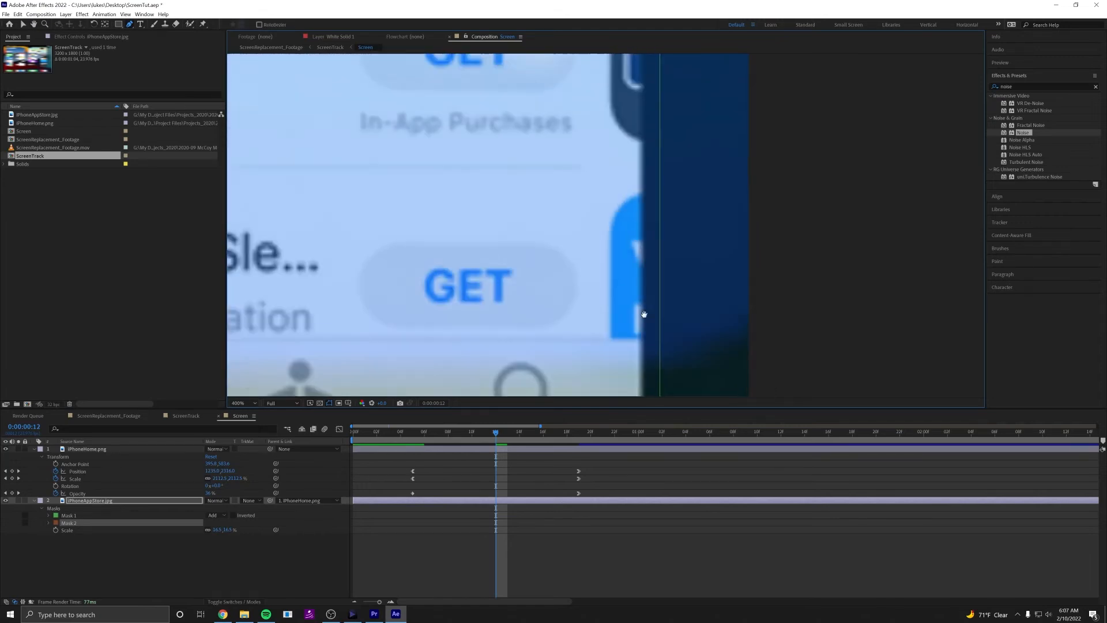
pyautogui.scroll(15, 667, 108)
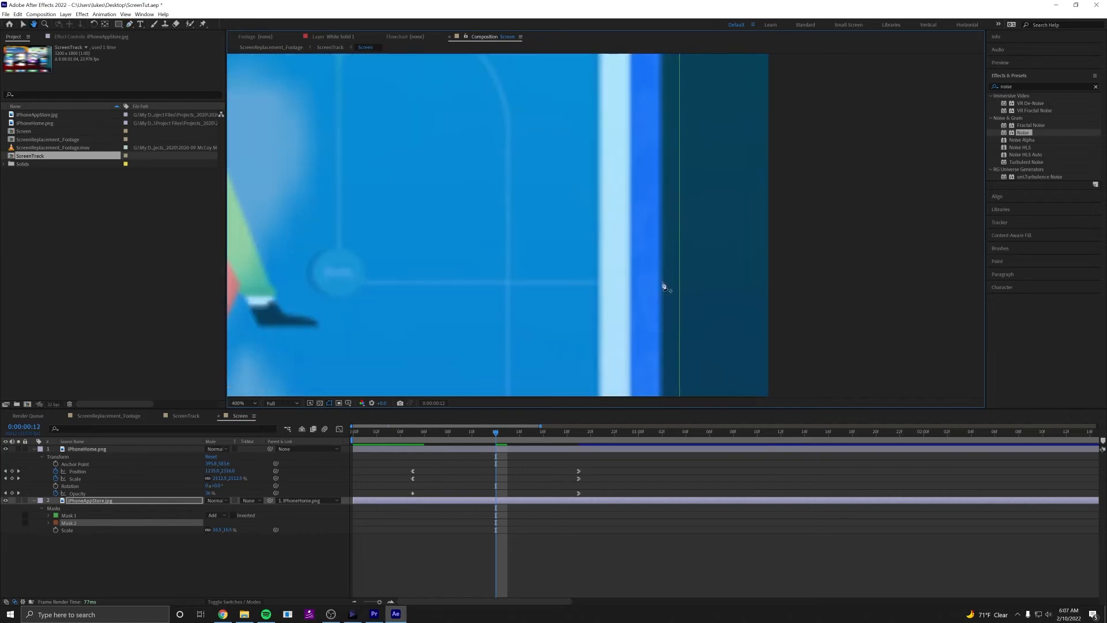
pyautogui.scroll(15, 666, 383)
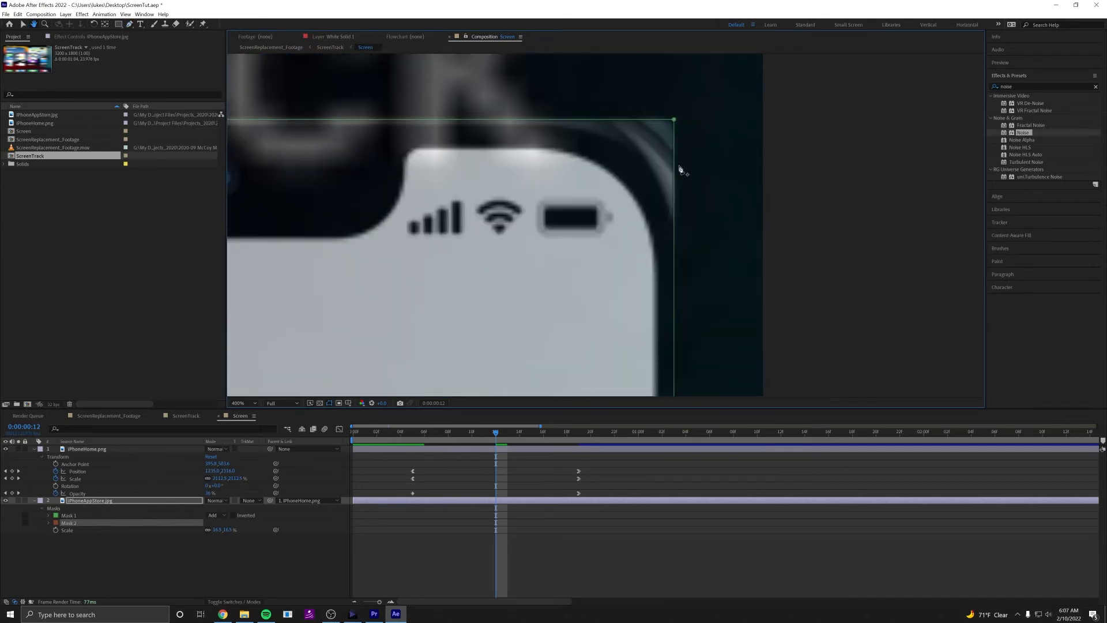
pyautogui.moveTo(641, 255); pyautogui.dragTo(640, 230)
pyautogui.click(636, 321)
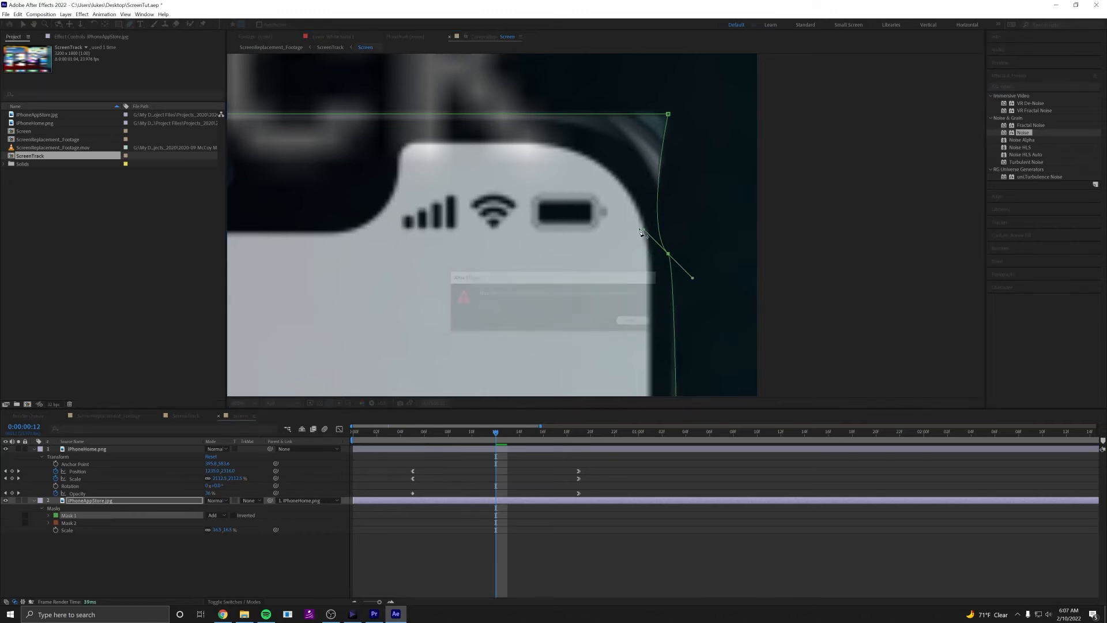
pyautogui.hotkey('ctrl', 'z')
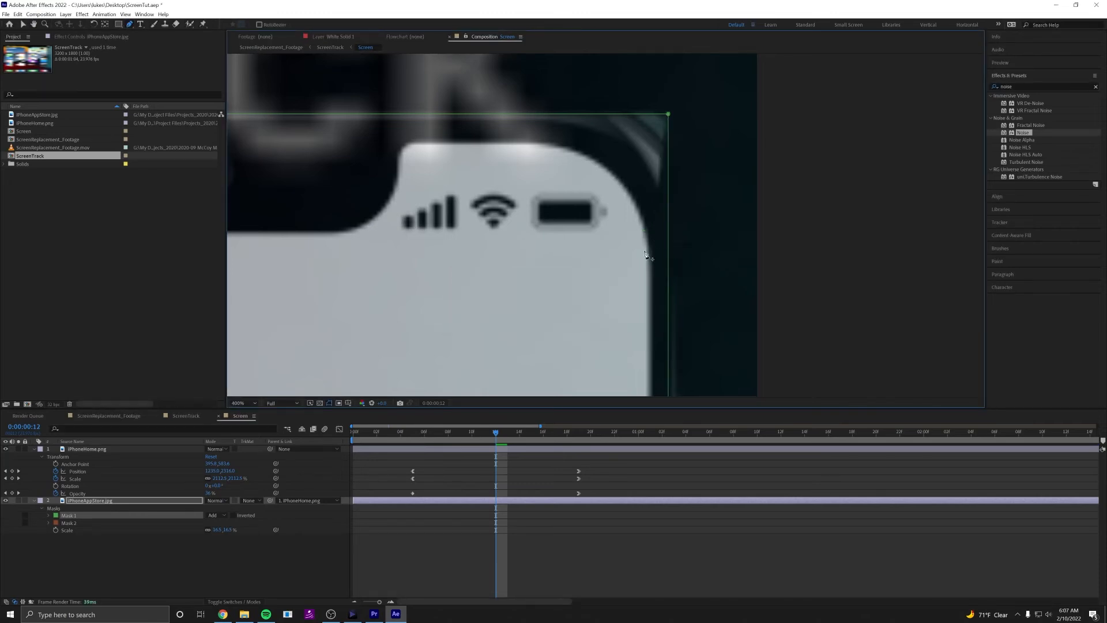
# Curve the mask path around the phone screen's upper-right corner, extending the upper point's handle to match the rounding.
pyautogui.moveTo(633, 255); pyautogui.dragTo(632, 215)
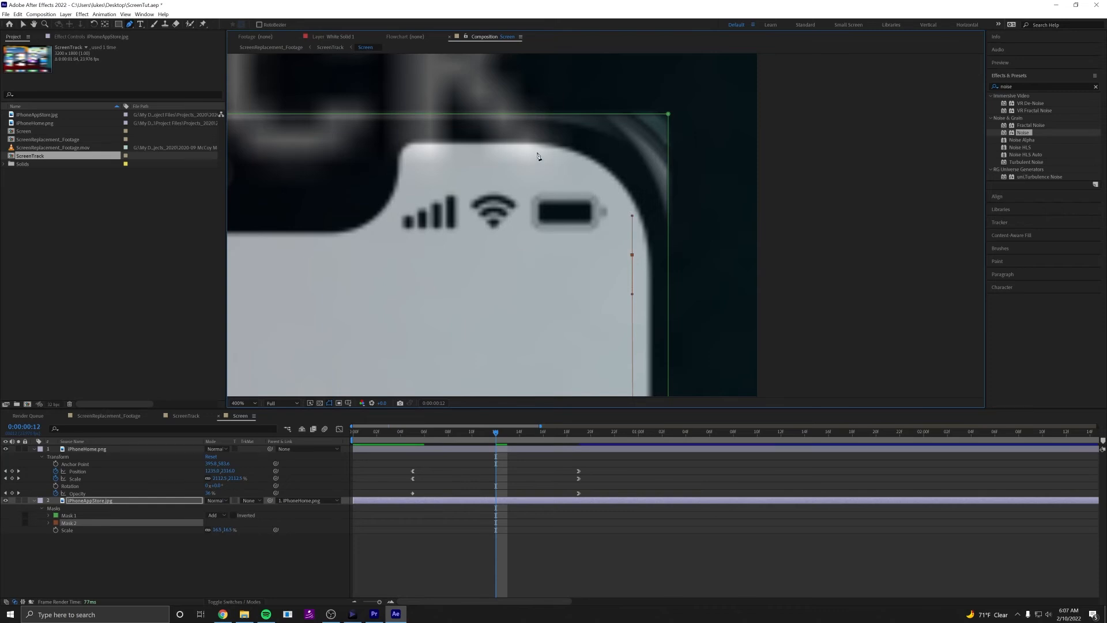
pyautogui.moveTo(534, 152); pyautogui.dragTo(511, 152)
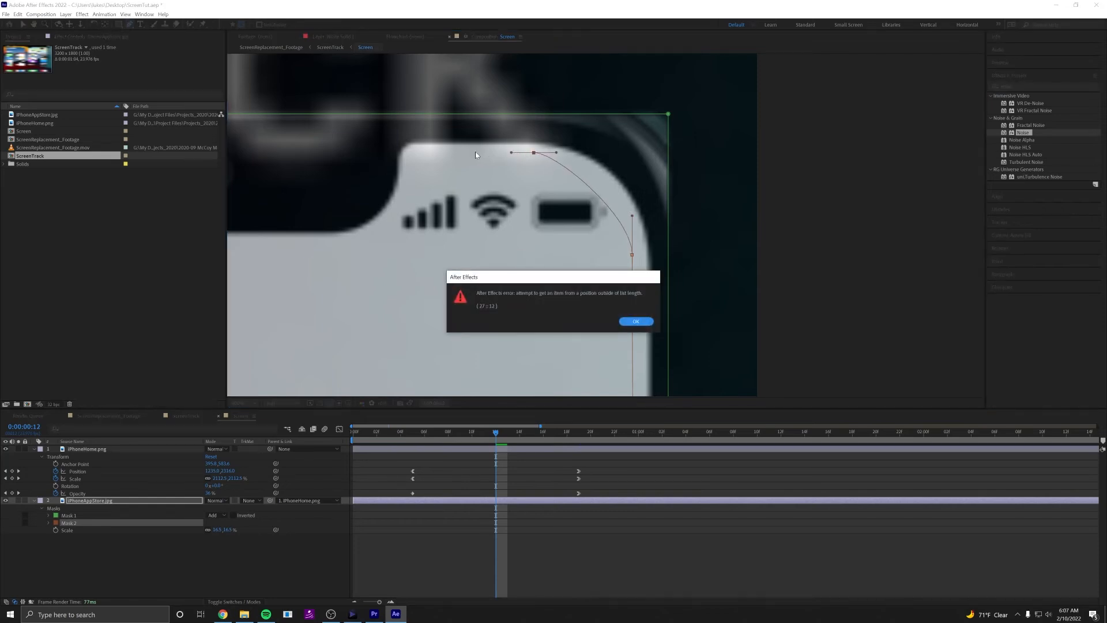
pyautogui.click(636, 321)
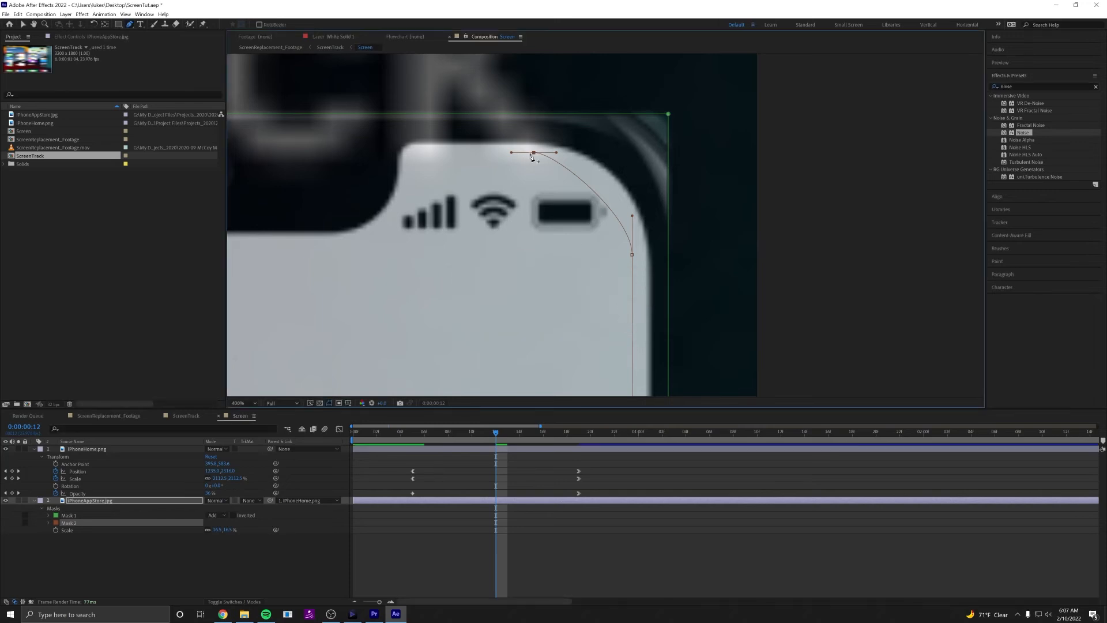
pyautogui.moveTo(557, 153); pyautogui.dragTo(596, 152)
# Run the mask path to the notch's upper-right end and curve it down the notch's right side to its lower edge.
pyautogui.moveTo(417, 153); pyautogui.dragTo(414, 181)
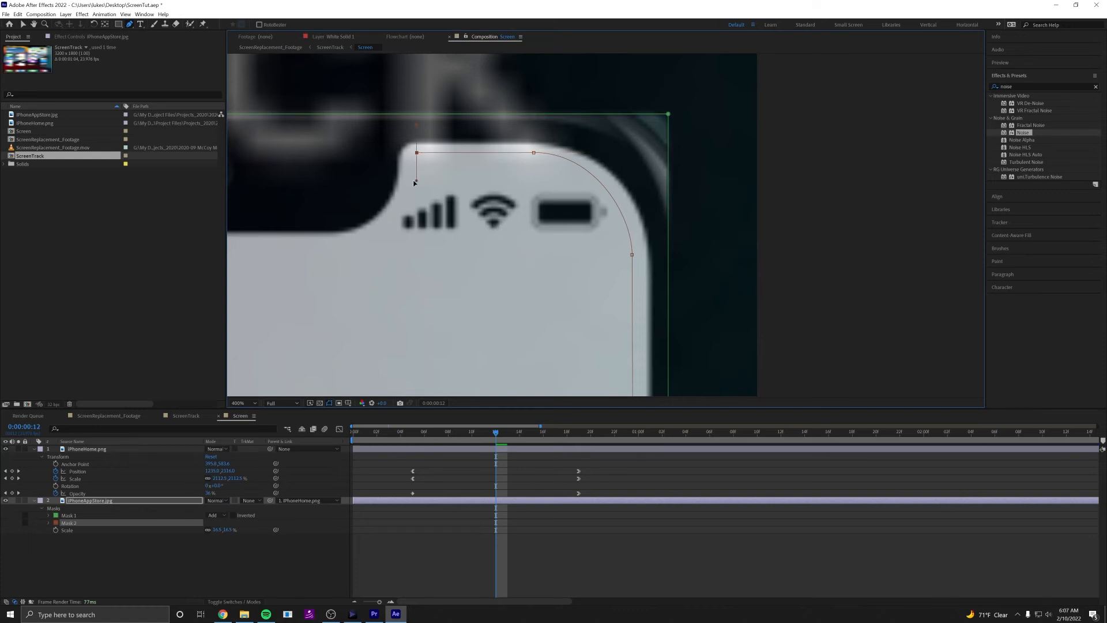
pyautogui.hotkey('ctrl', 'z')
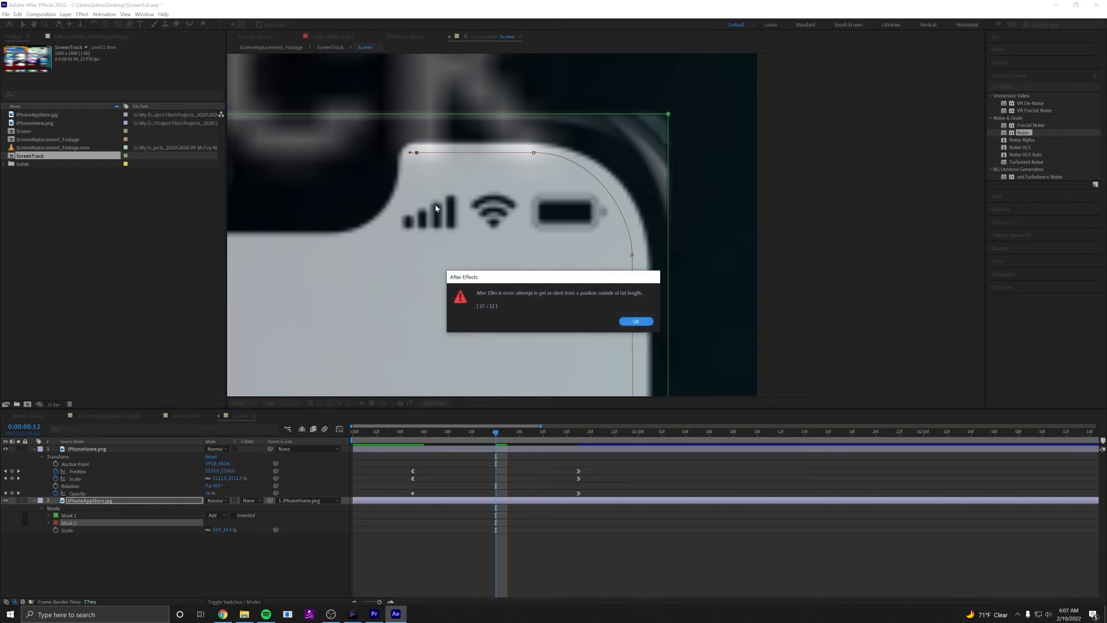
pyautogui.click(641, 321)
pyautogui.moveTo(388, 247); pyautogui.dragTo(891, 226)
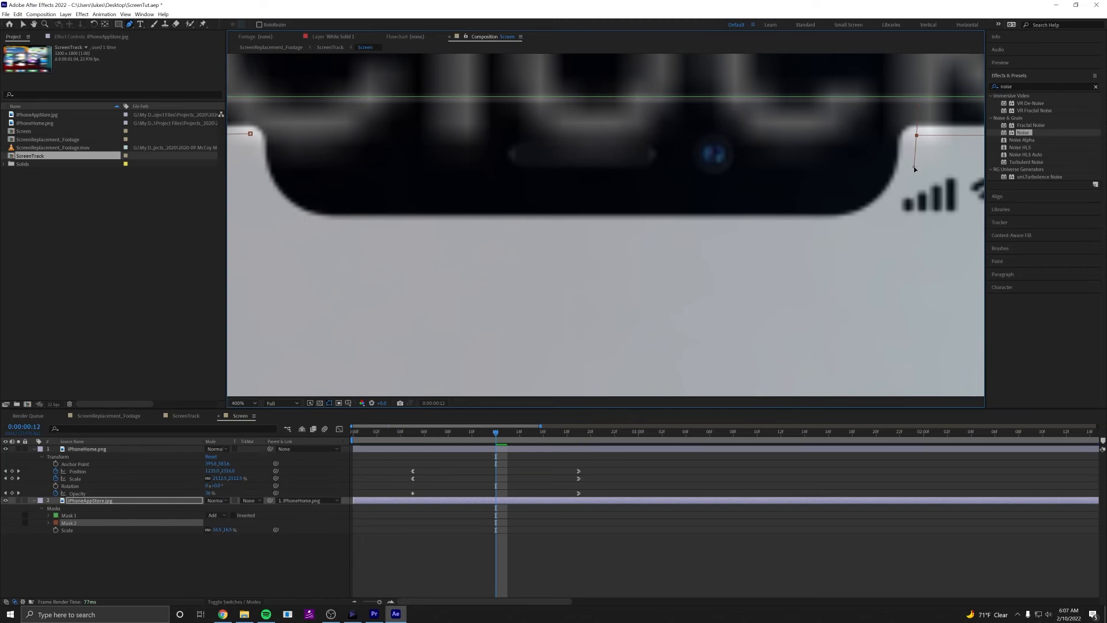
pyautogui.moveTo(915, 160); pyautogui.dragTo(845, 135)
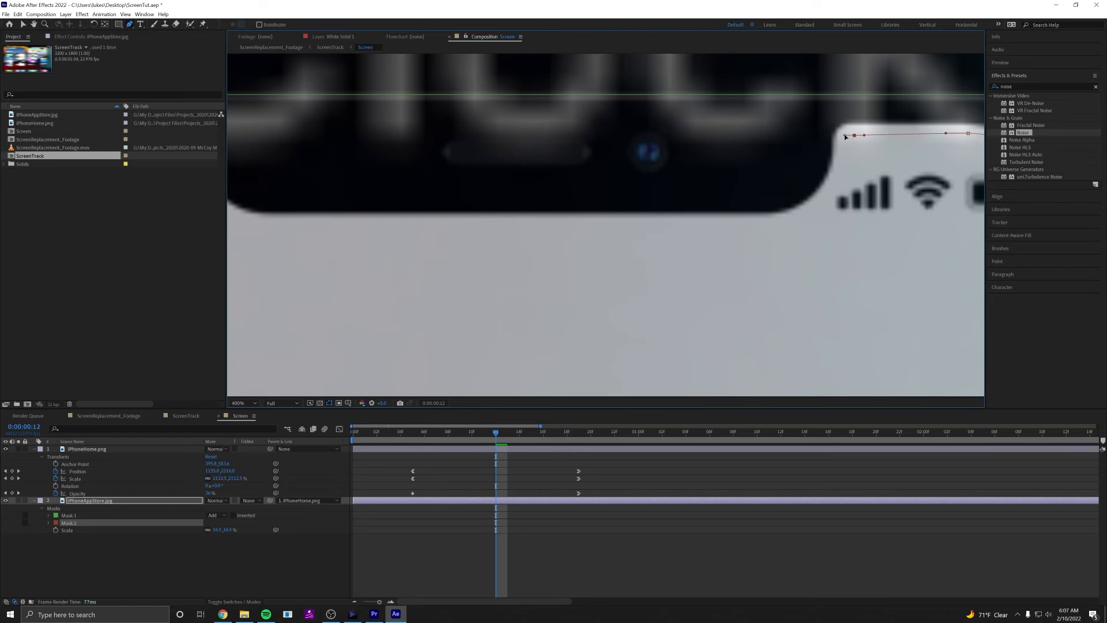
pyautogui.click(847, 177)
pyautogui.moveTo(849, 180); pyautogui.dragTo(849, 186)
pyautogui.moveTo(781, 223); pyautogui.dragTo(727, 224)
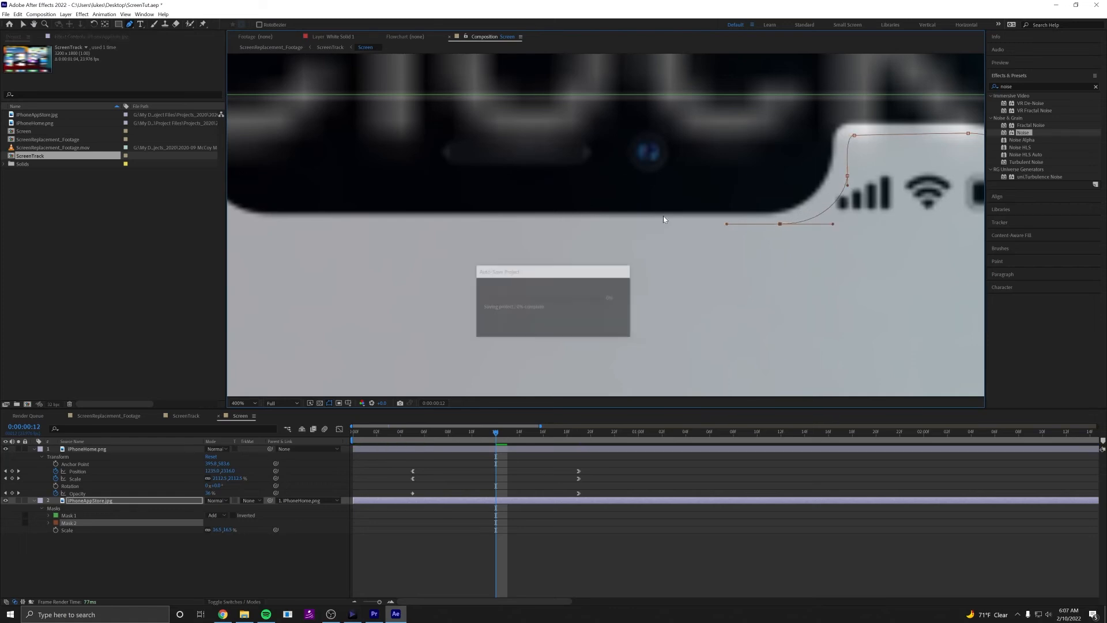
# Trace the mask path along the notch's lower edge and up its left side, and close it at the starting point.
pyautogui.hscroll(-5, 682, 233)
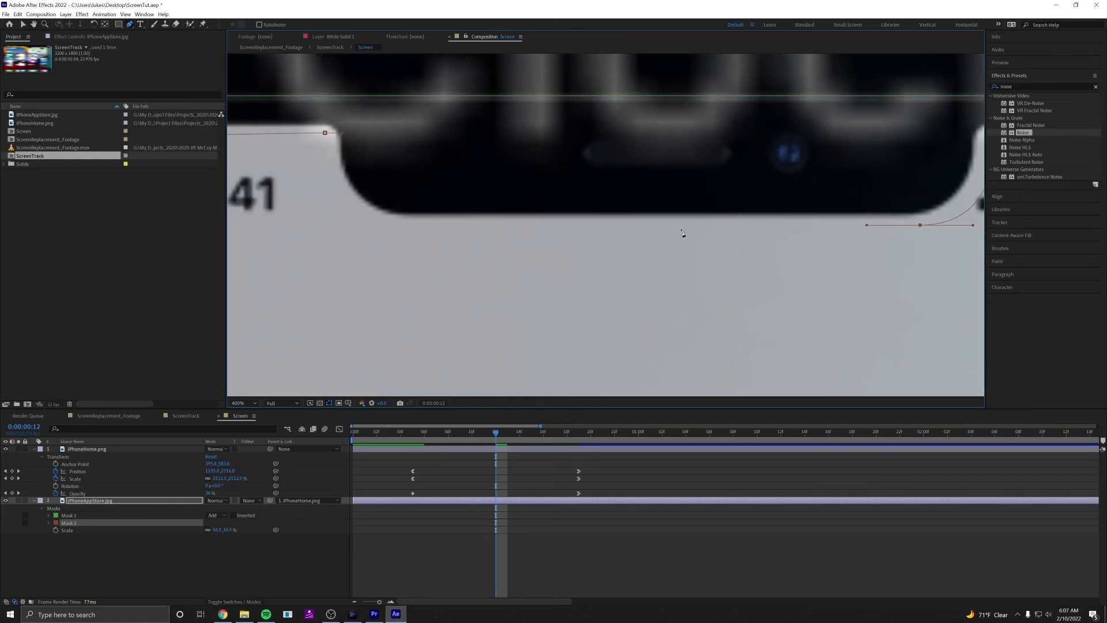
pyautogui.moveTo(402, 229); pyautogui.dragTo(374, 228)
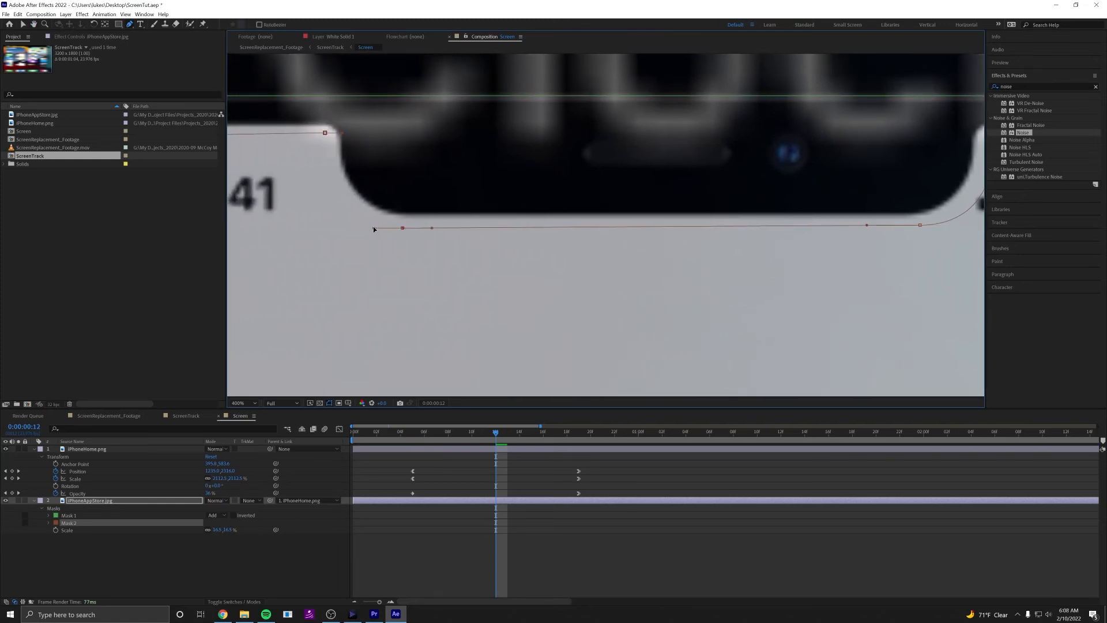
pyautogui.moveTo(328, 168); pyautogui.dragTo(337, 135)
pyautogui.click(326, 135)
pyautogui.scroll(-2, 507, 203)
pyautogui.moveTo(606, 262); pyautogui.dragTo(604, 239)
pyautogui.moveTo(756, 186); pyautogui.dragTo(718, 186)
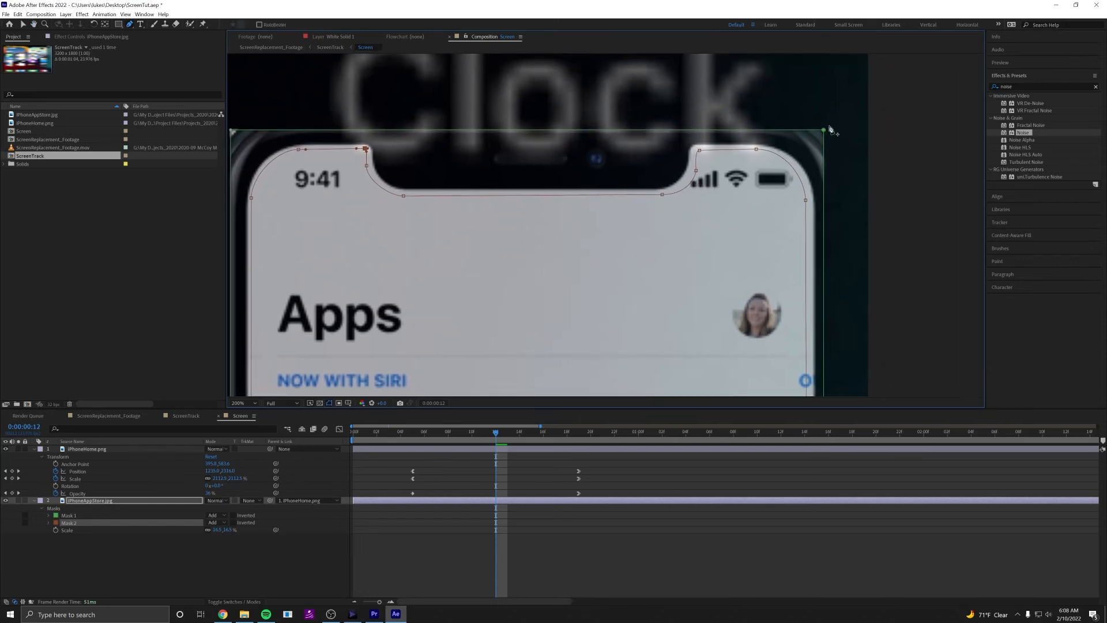
# Delete the old rectangular Mask 1 from the iPhoneAppStore.jpg layer.
pyautogui.click(69, 518)
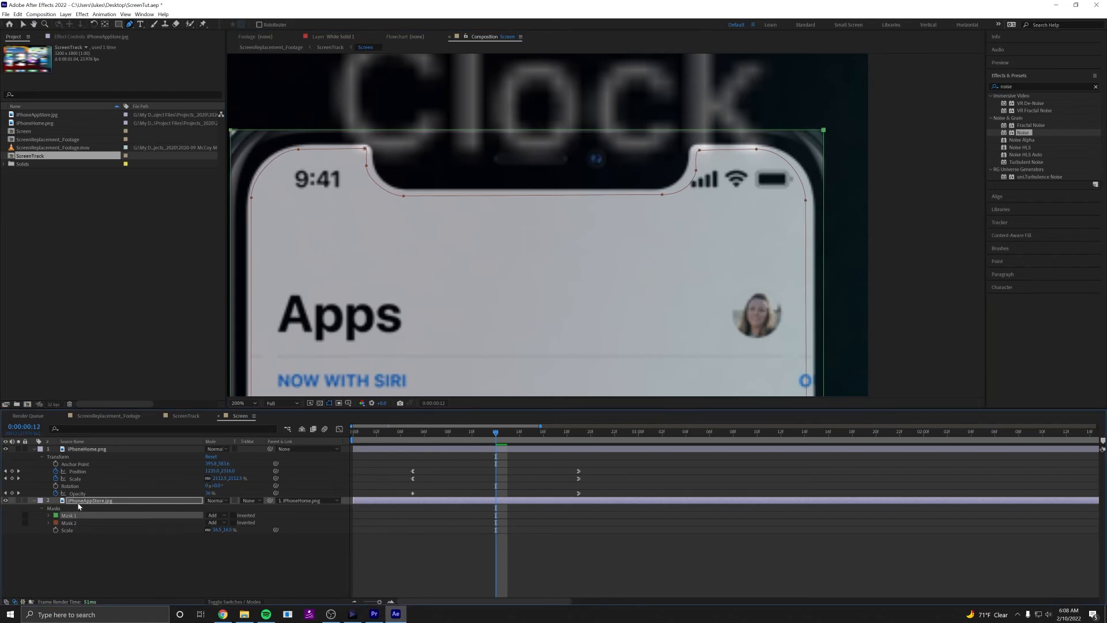
pyautogui.click(81, 502)
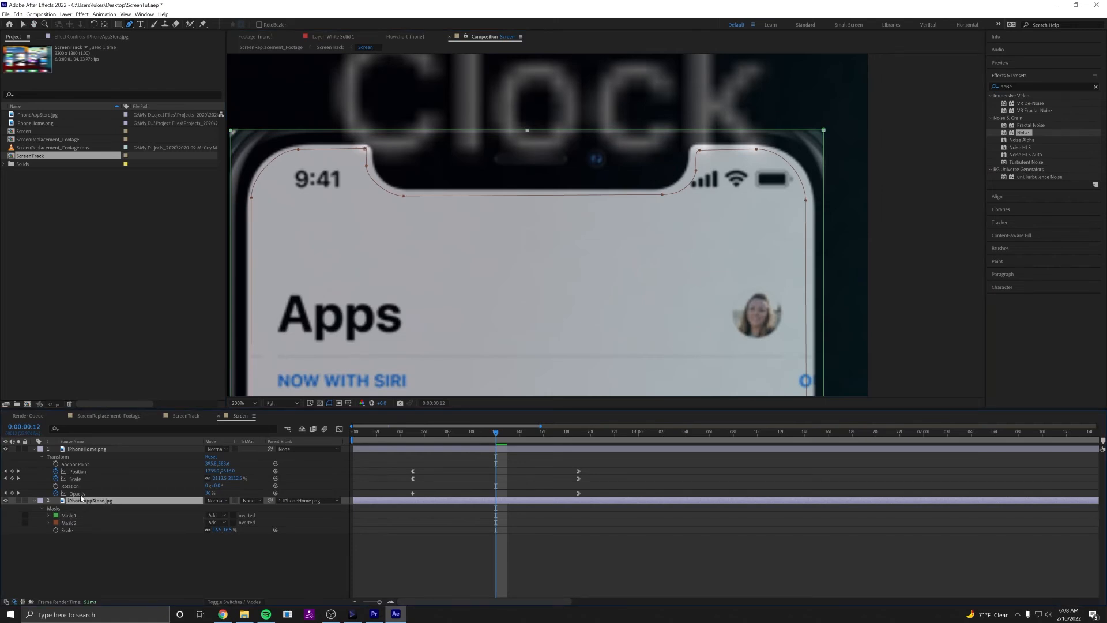
pyautogui.click(73, 517)
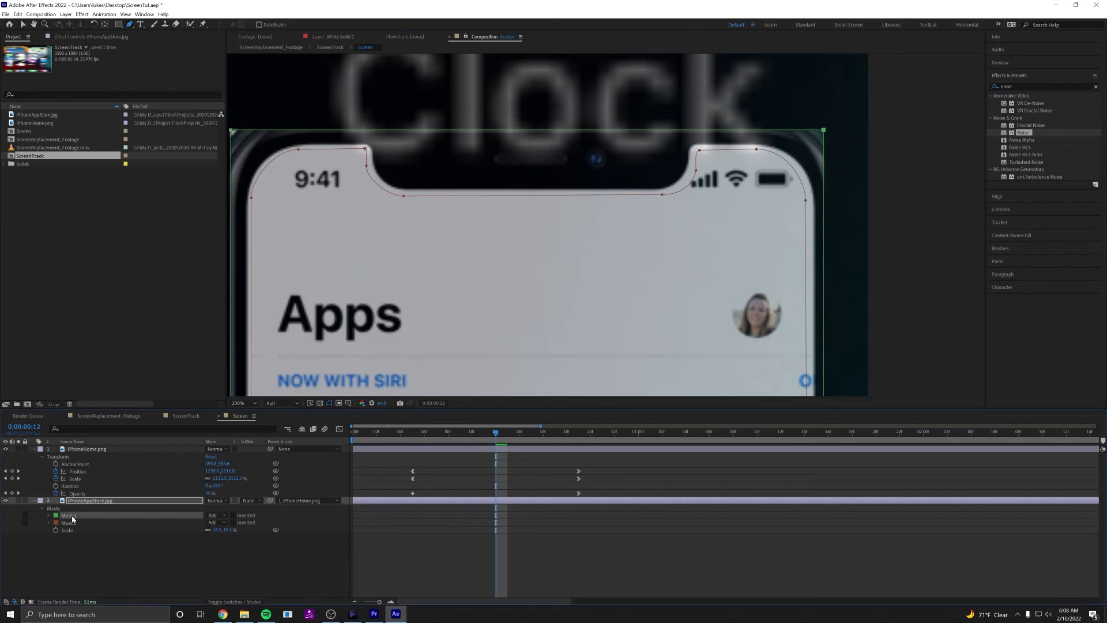
pyautogui.press('Delete')
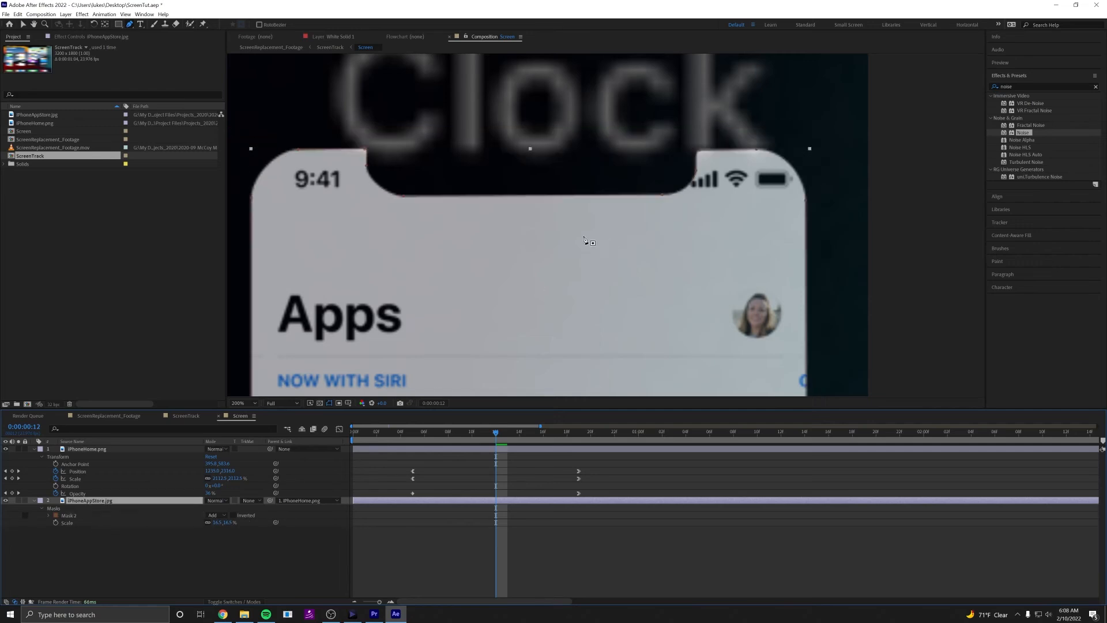
# Check the new mask's edges around the notch and set the Mask 2 feather to 10 pixels.
pyautogui.moveTo(454, 265); pyautogui.dragTo(552, 73)
pyautogui.scroll(5, 474, 231)
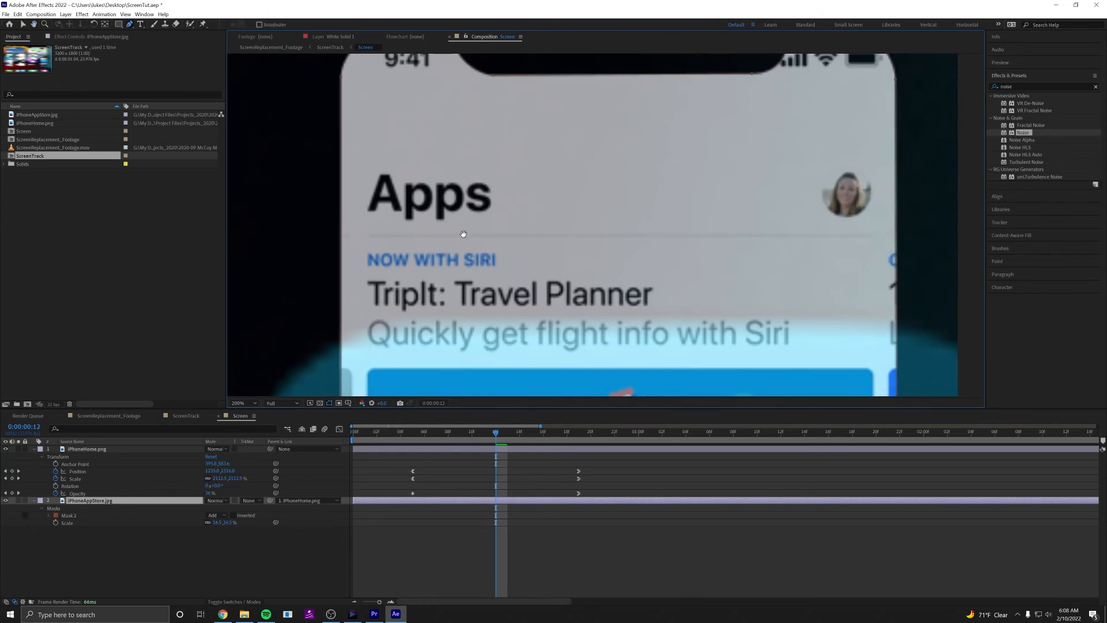
pyautogui.moveTo(506, 280); pyautogui.dragTo(410, 290)
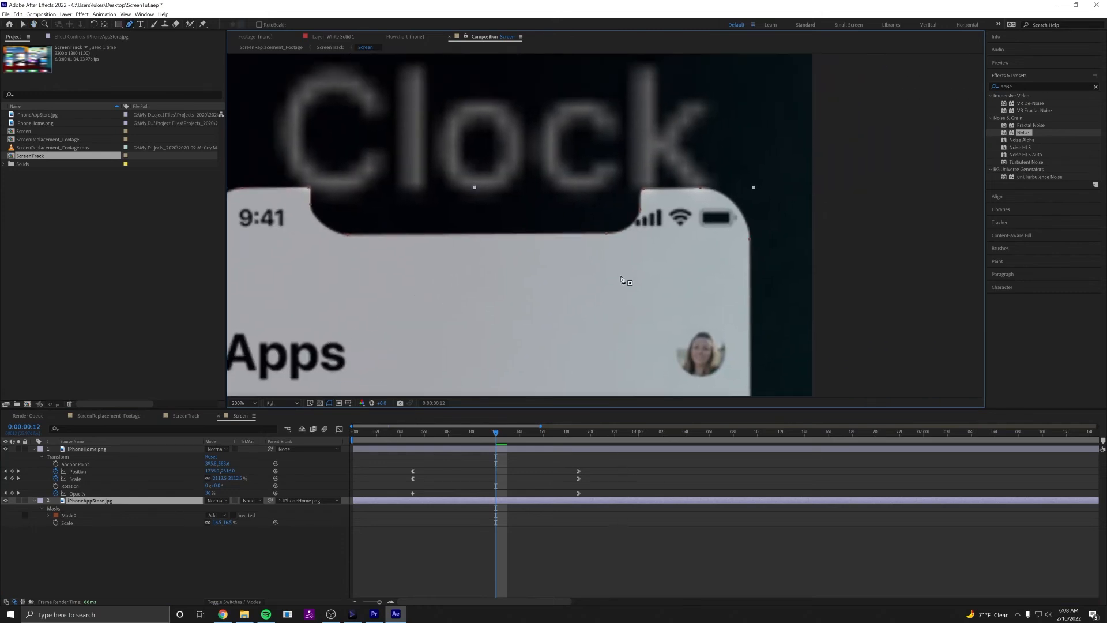
pyautogui.scroll(1, 625, 280)
pyautogui.moveTo(673, 276); pyautogui.dragTo(565, 254)
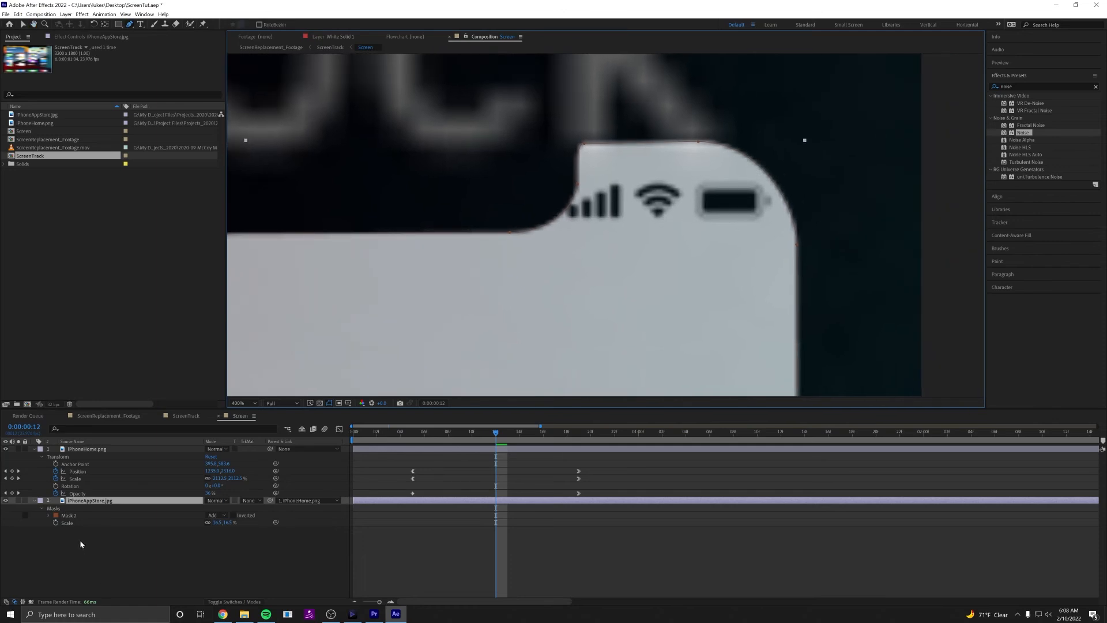
pyautogui.click(49, 515)
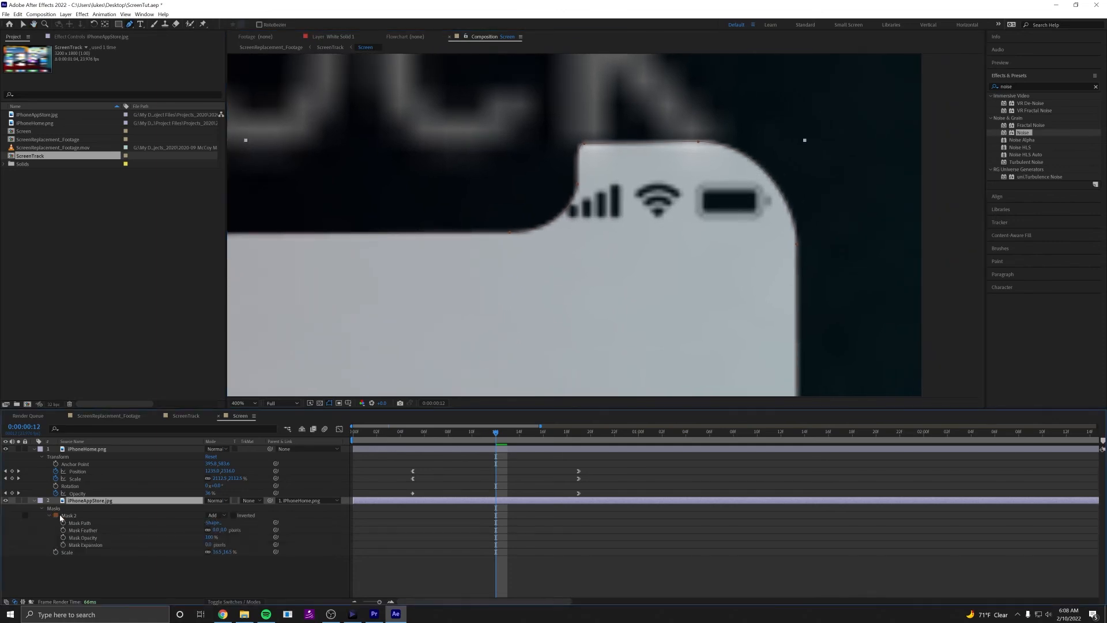
pyautogui.click(218, 530)
pyautogui.press('Return')
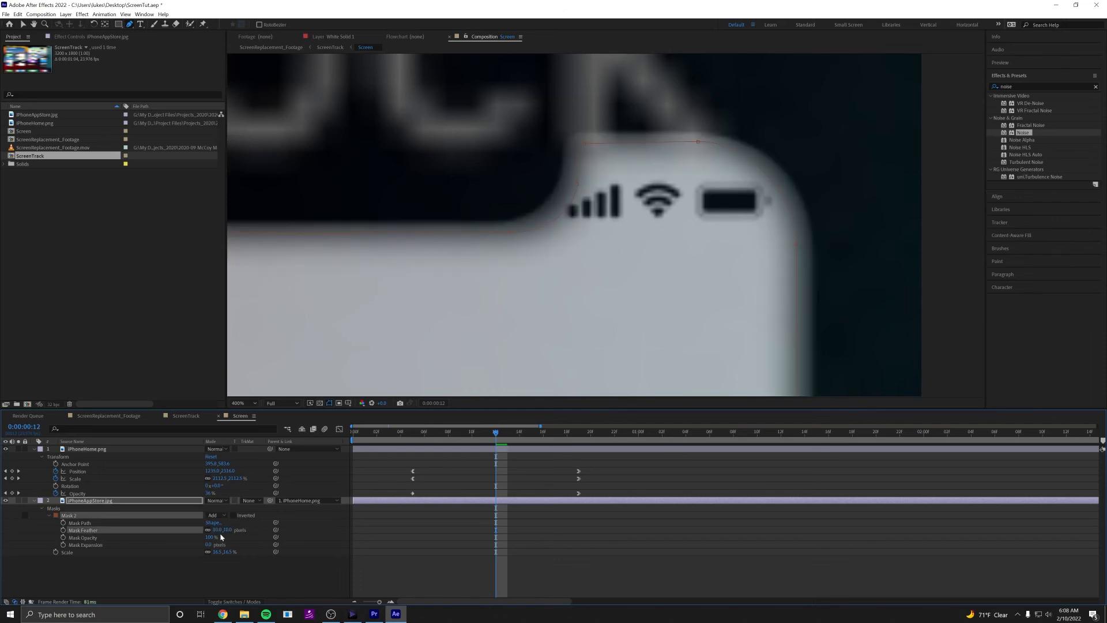
# Set the Mask 2 feather to 5 pixels, deselect the layer and review the softened screen edges.
pyautogui.click(217, 530)
pyautogui.write('5')
pyautogui.press('Return')
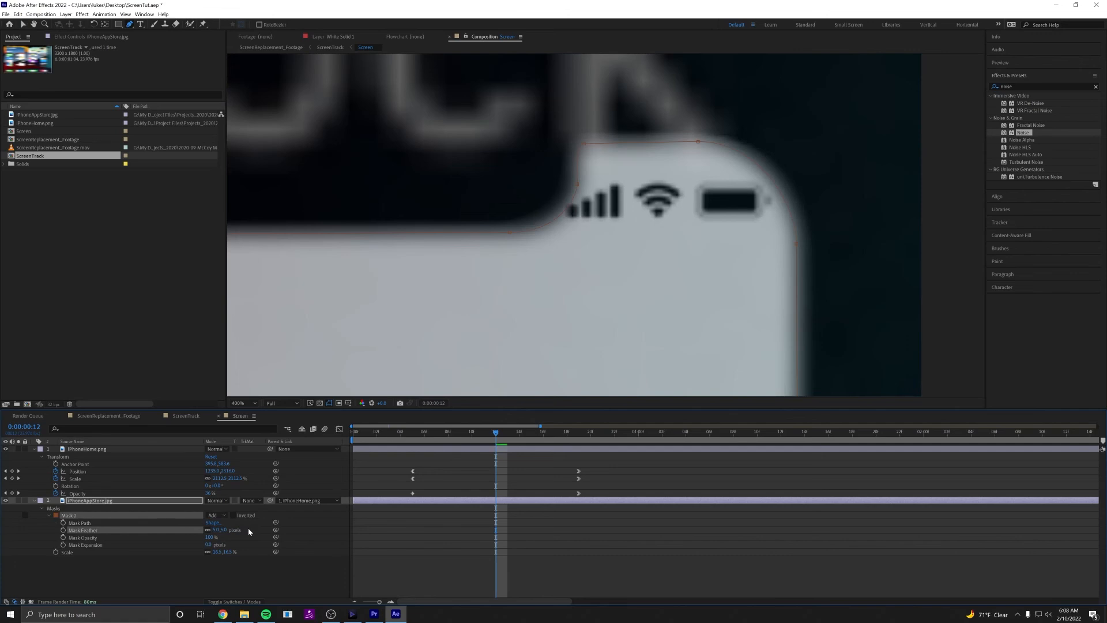
pyautogui.click(498, 533)
pyautogui.scroll(-2, 574, 296)
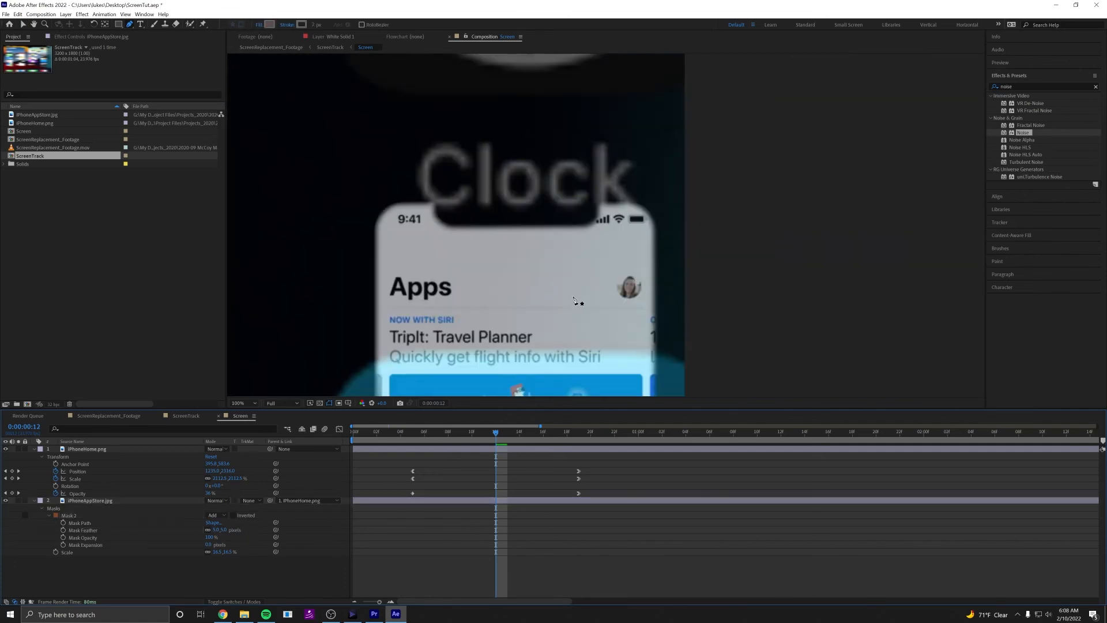
pyautogui.moveTo(562, 306); pyautogui.dragTo(636, 211)
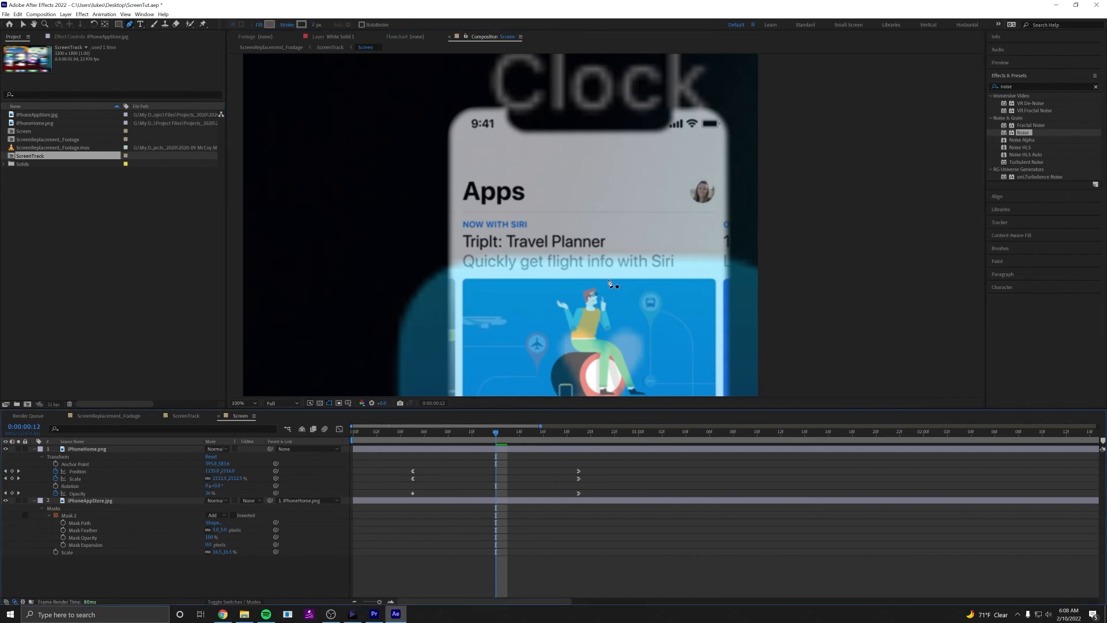
# Collapse both layers' properties and enable motion blur for the iPhoneHome.png and iPhoneAppStore.jpg layers in the Screen composition.
pyautogui.moveTo(613, 284); pyautogui.dragTo(606, 245)
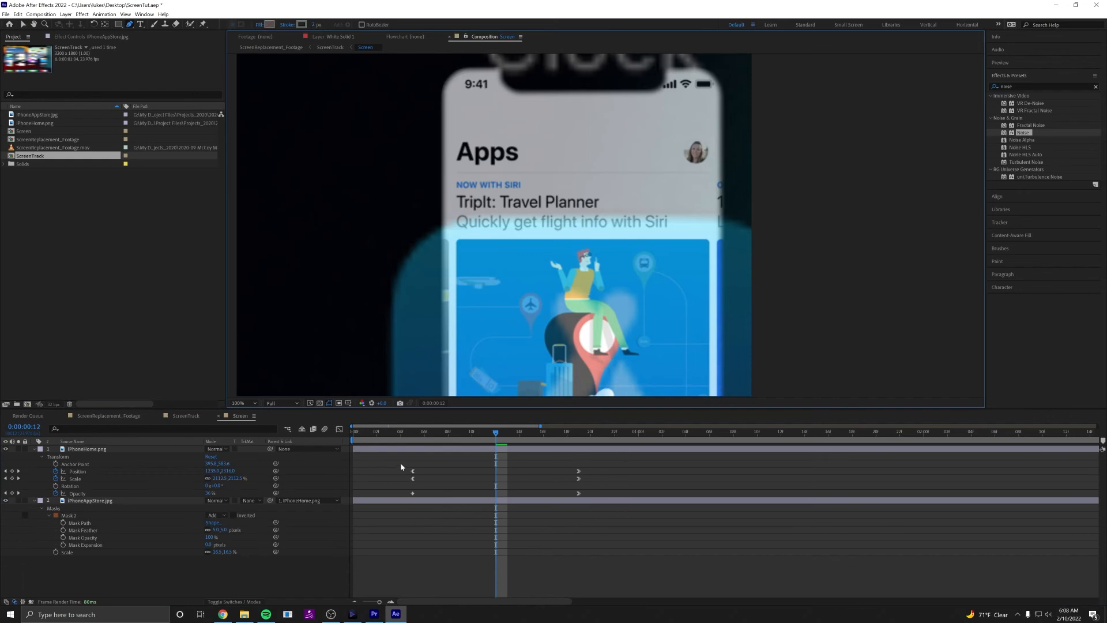
pyautogui.moveTo(400, 463); pyautogui.dragTo(629, 505)
pyautogui.click(604, 490)
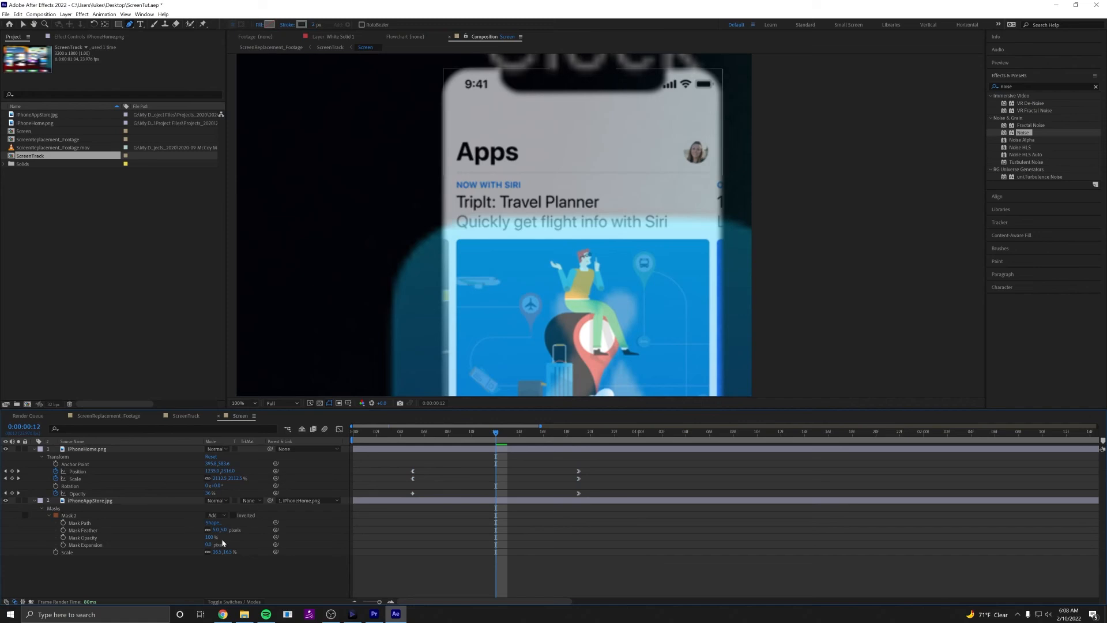
pyautogui.click(236, 602)
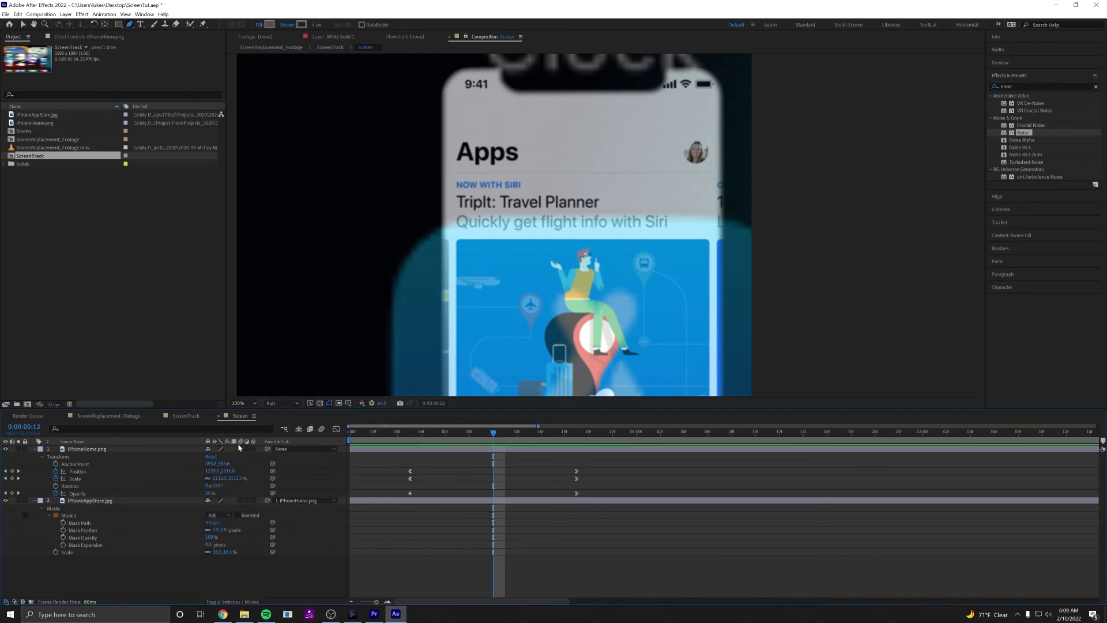
pyautogui.click(34, 450)
pyautogui.click(33, 457)
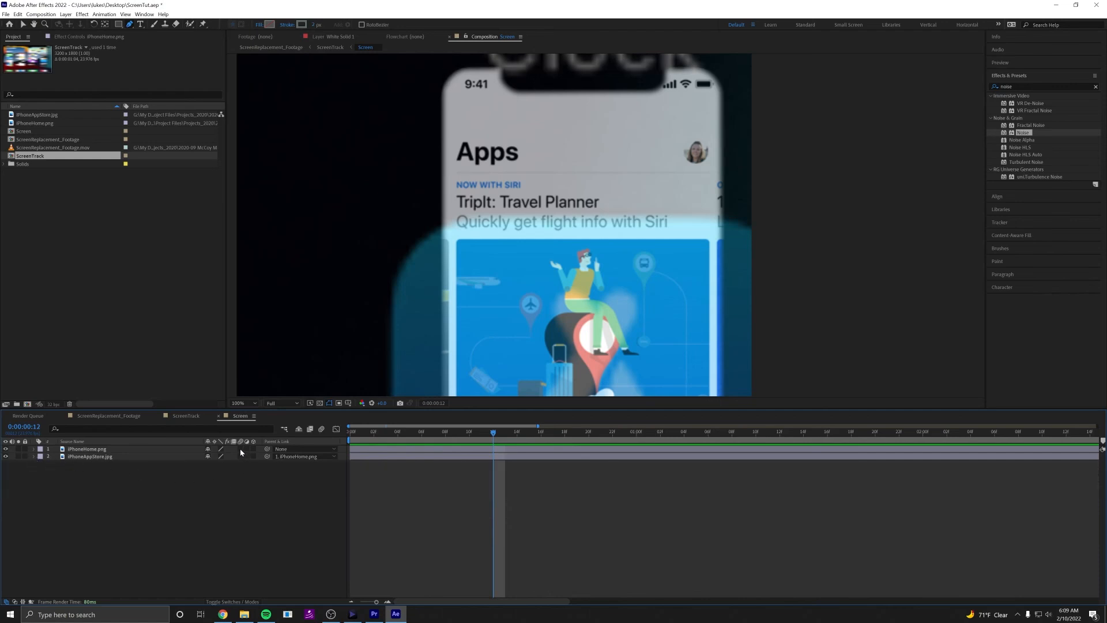
pyautogui.moveTo(240, 449); pyautogui.dragTo(240, 454)
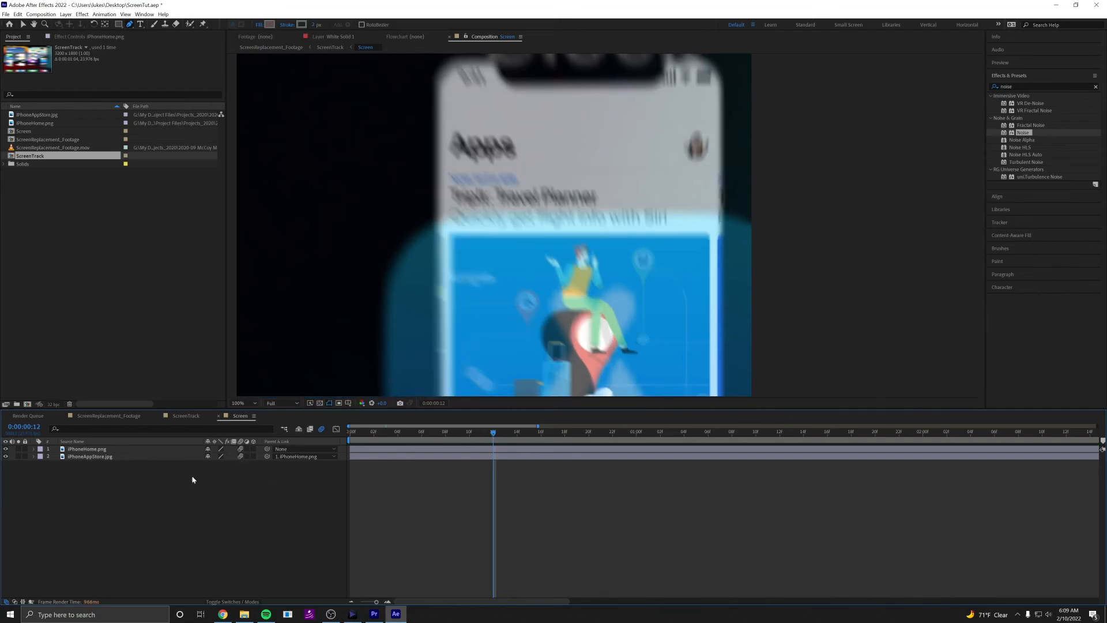
# Inspect the motion blur around the notch, play the opening animation, and return to frame 12.
pyautogui.moveTo(575, 195); pyautogui.dragTo(577, 259)
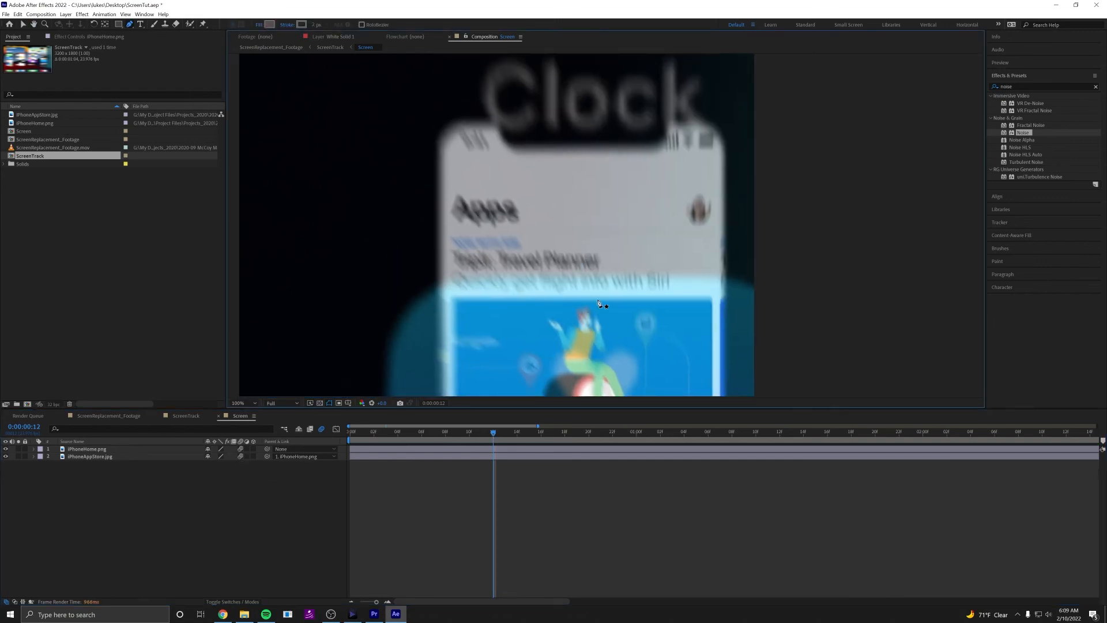
pyautogui.scroll(-4, 616, 270)
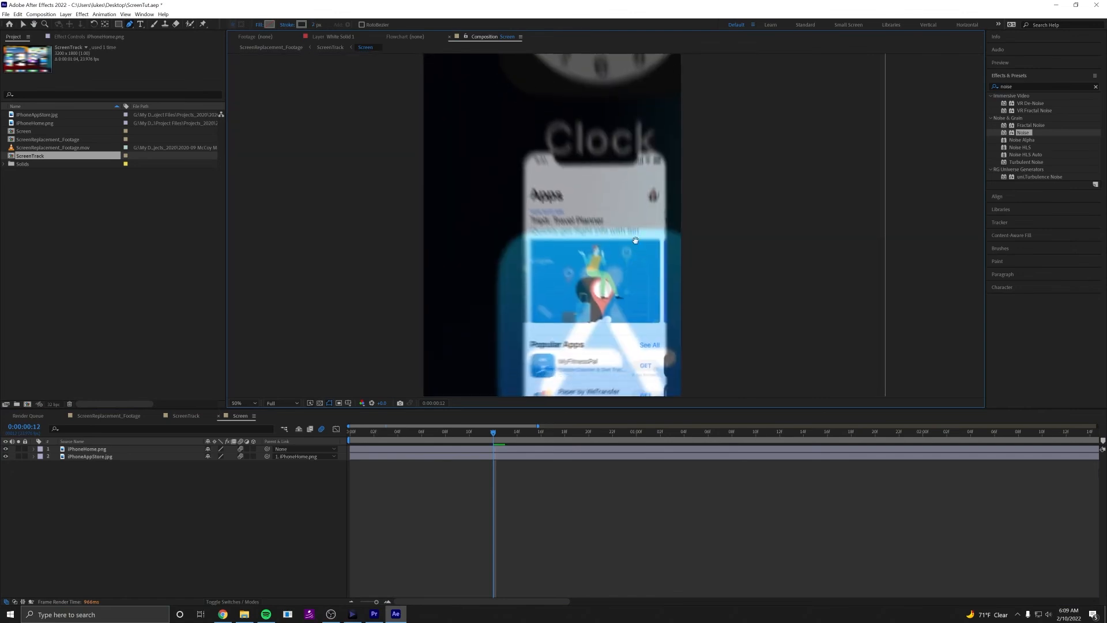
pyautogui.press('space')
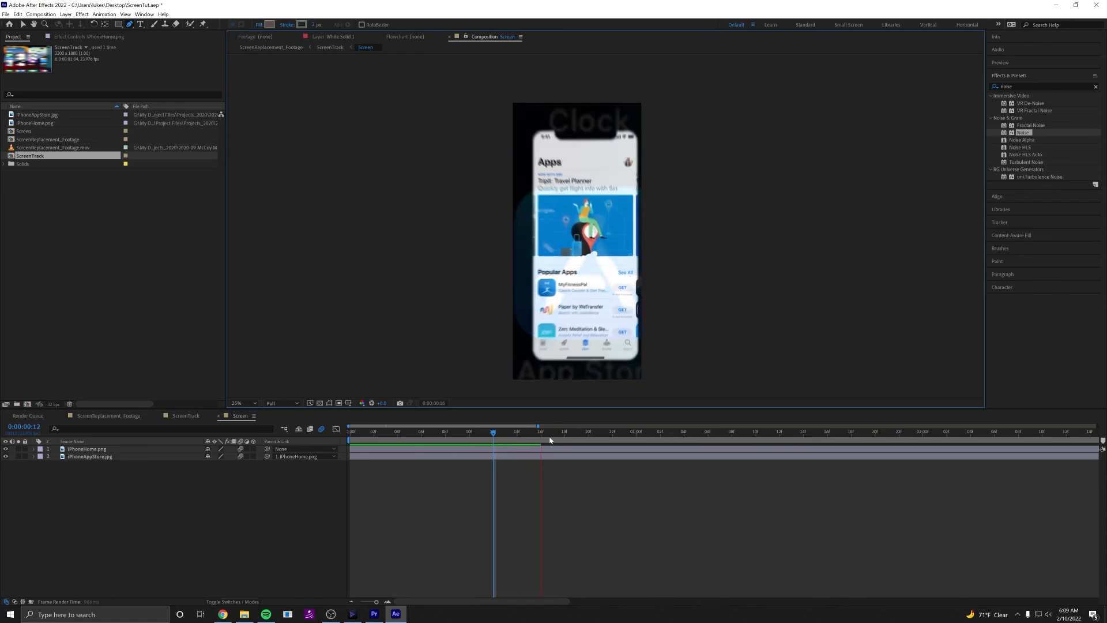
pyautogui.moveTo(550, 436); pyautogui.dragTo(493, 436)
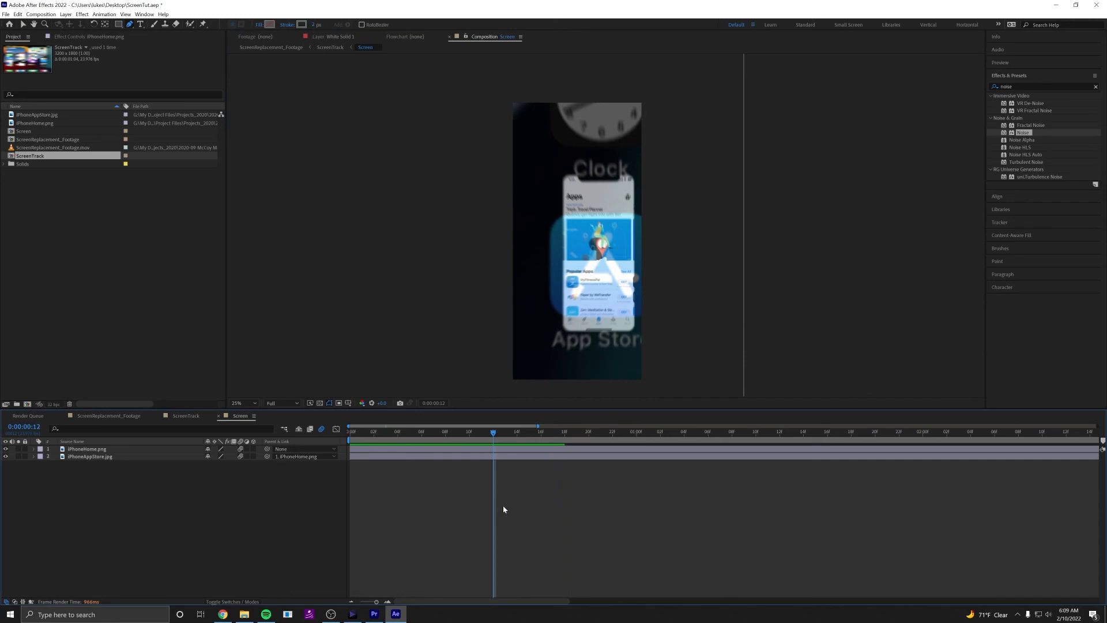
# Add a white solid at composition size and place it beneath the iPhoneAppStore.jpg layer as the background.
pyautogui.hotkey('ctrl', 'y')
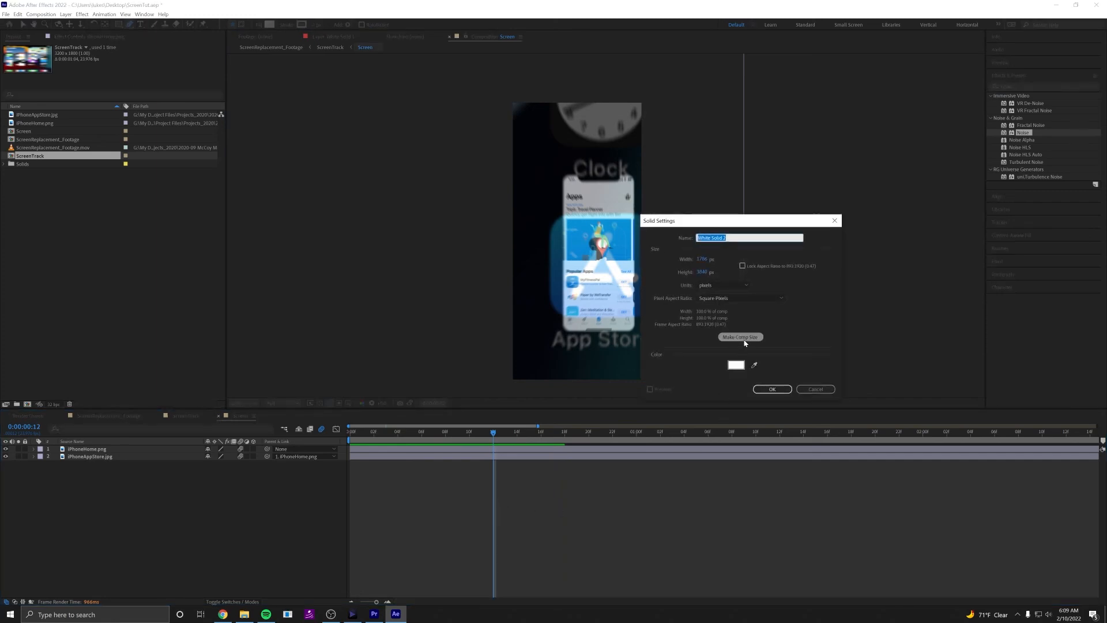
pyautogui.click(772, 390)
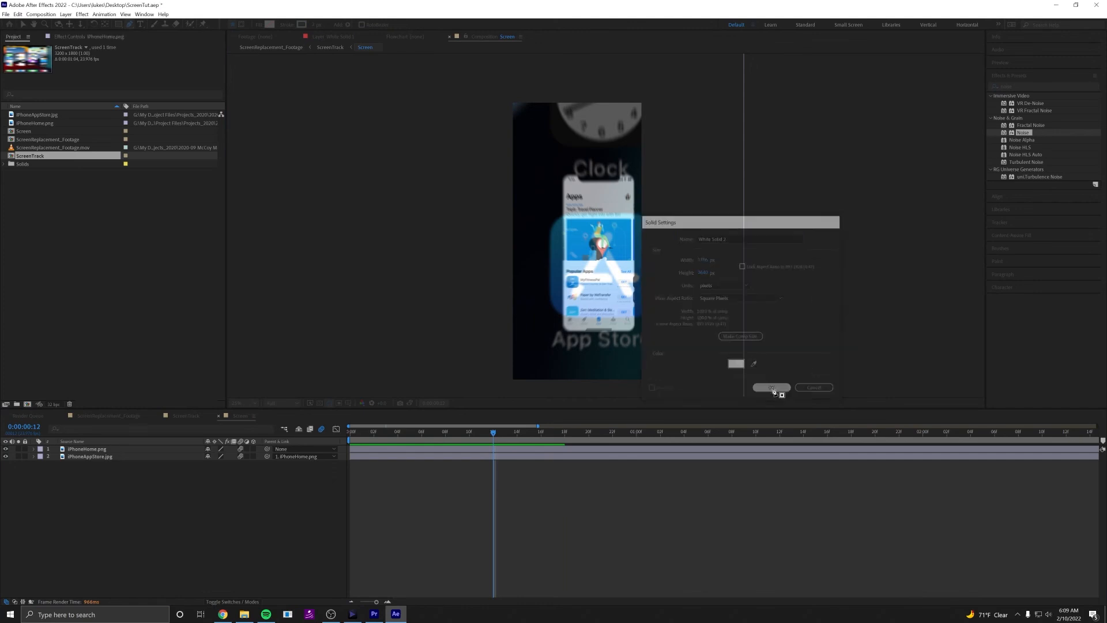
pyautogui.moveTo(114, 454); pyautogui.dragTo(115, 472)
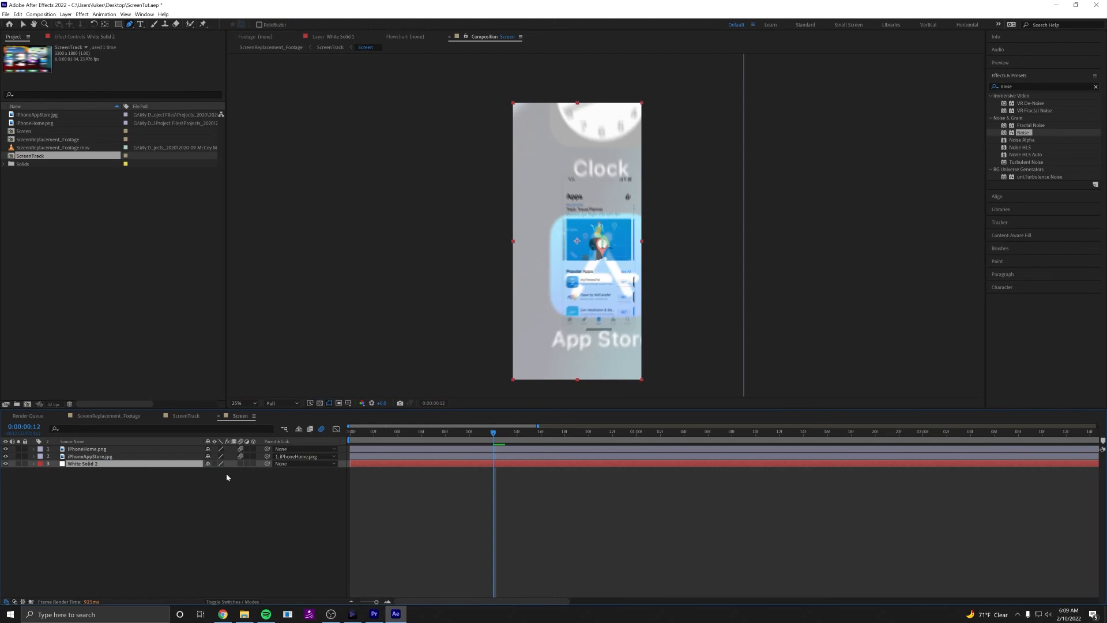
# Preview the opening animation with the white background from frame 4 until the App Store fills the screen.
pyautogui.moveTo(494, 434); pyautogui.dragTo(404, 436)
pyautogui.press('space')
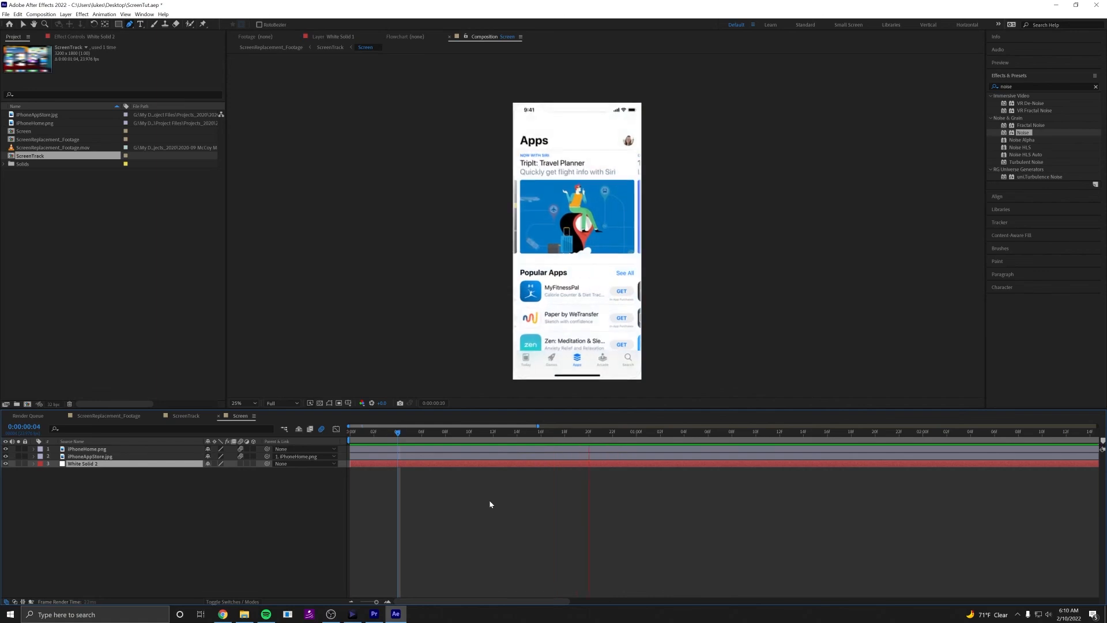
pyautogui.press('space')
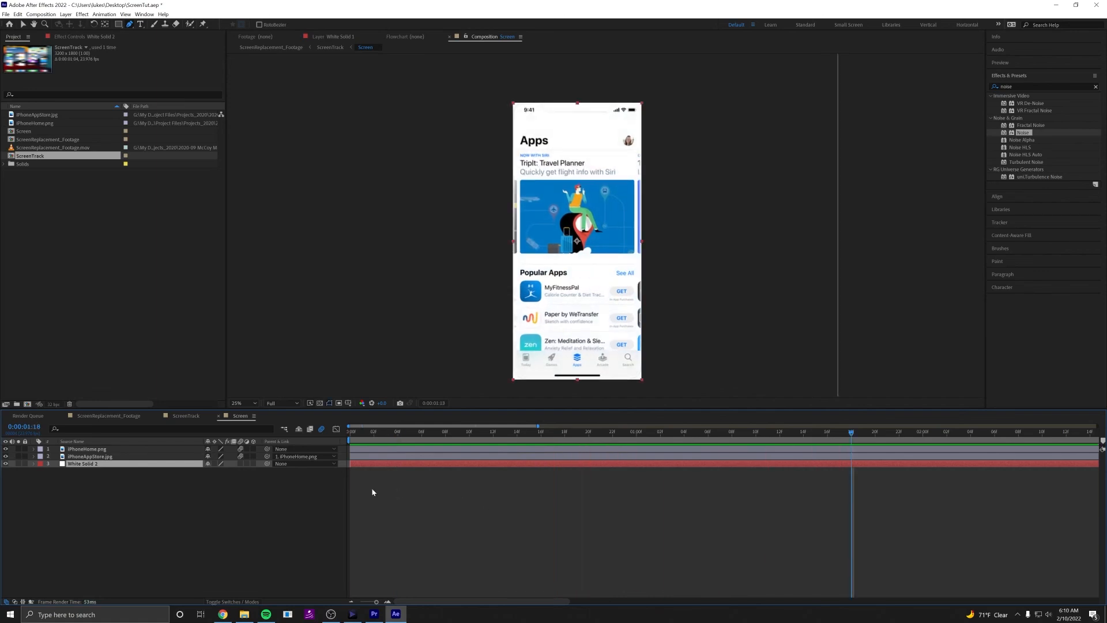
# Open the ScreenReplacement_Footage composition and play the full composite from its first frame.
pyautogui.click(86, 418)
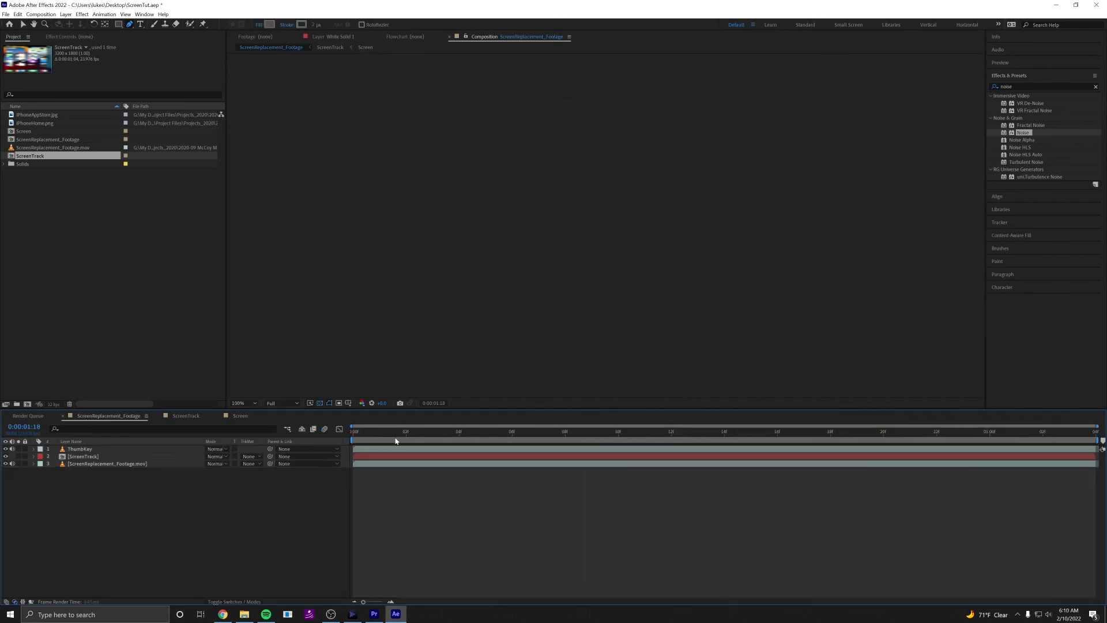
pyautogui.press('Home')
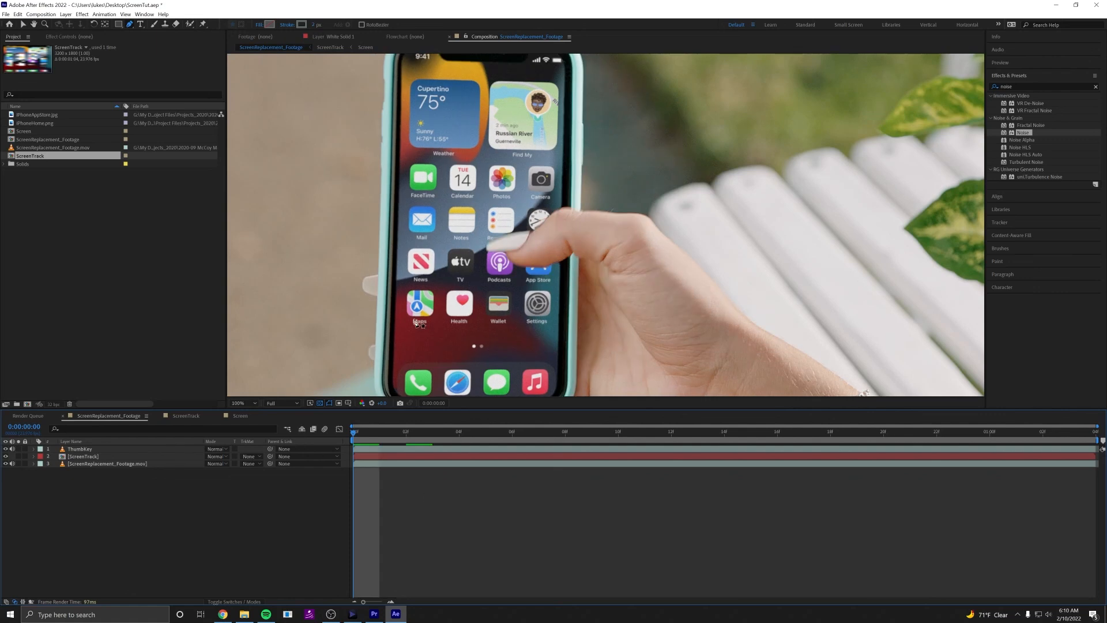
pyautogui.scroll(-2, 415, 318)
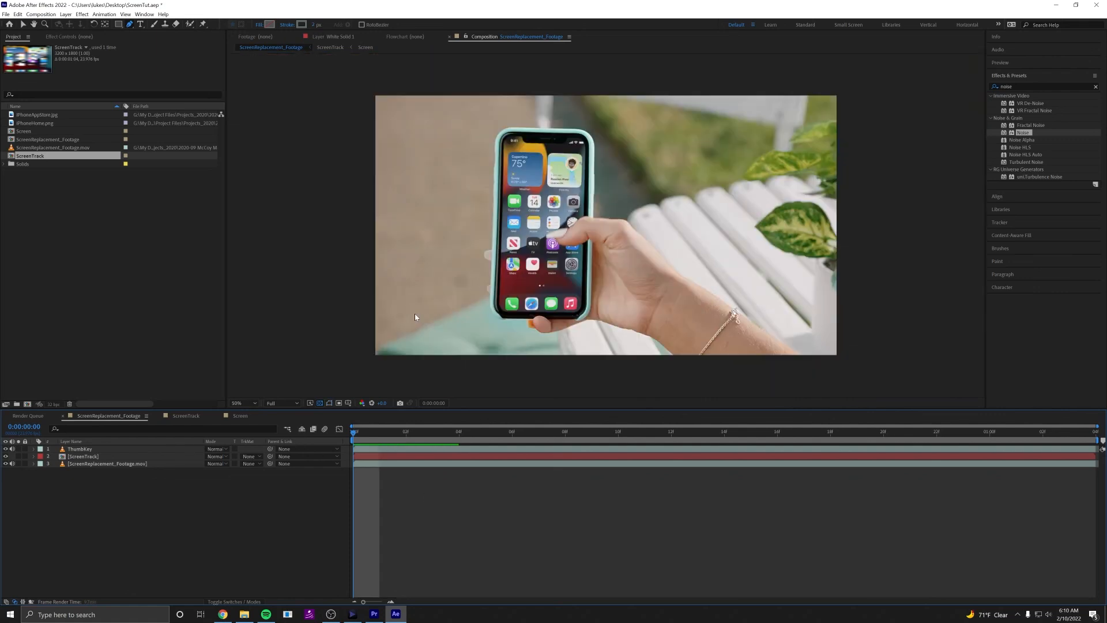
pyautogui.press('space')
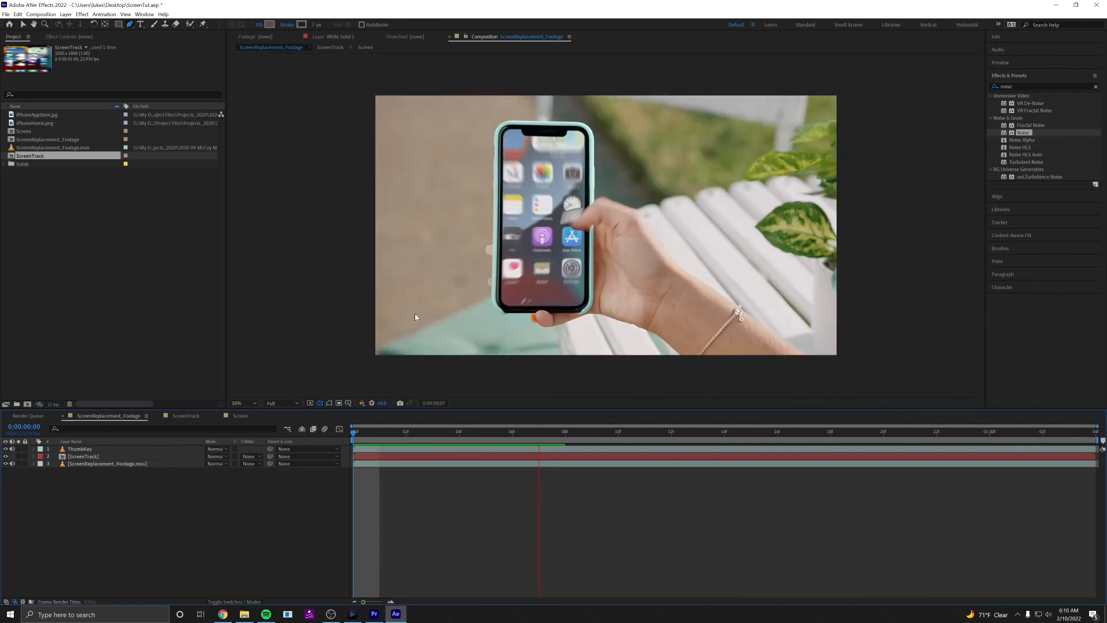